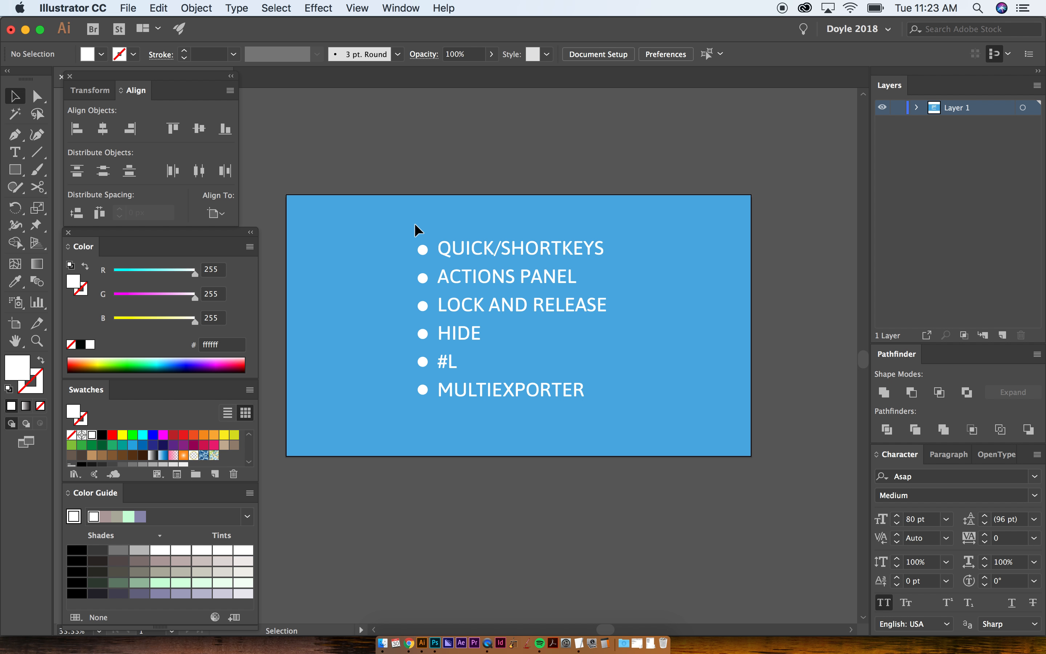
{"action": "left_click", "coordinate": [474, 250]}
{"action": "left_click", "coordinate": [499, 208]}
{"action": "triple_click", "coordinate": [483, 241]}
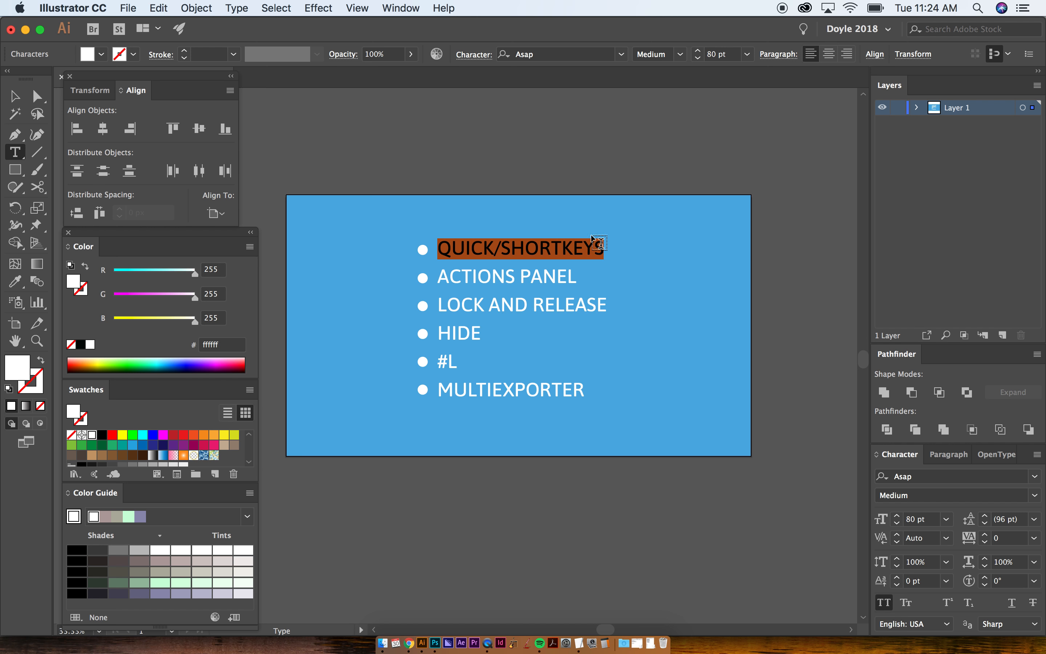
{"action": "left_click", "coordinate": [15, 95]}
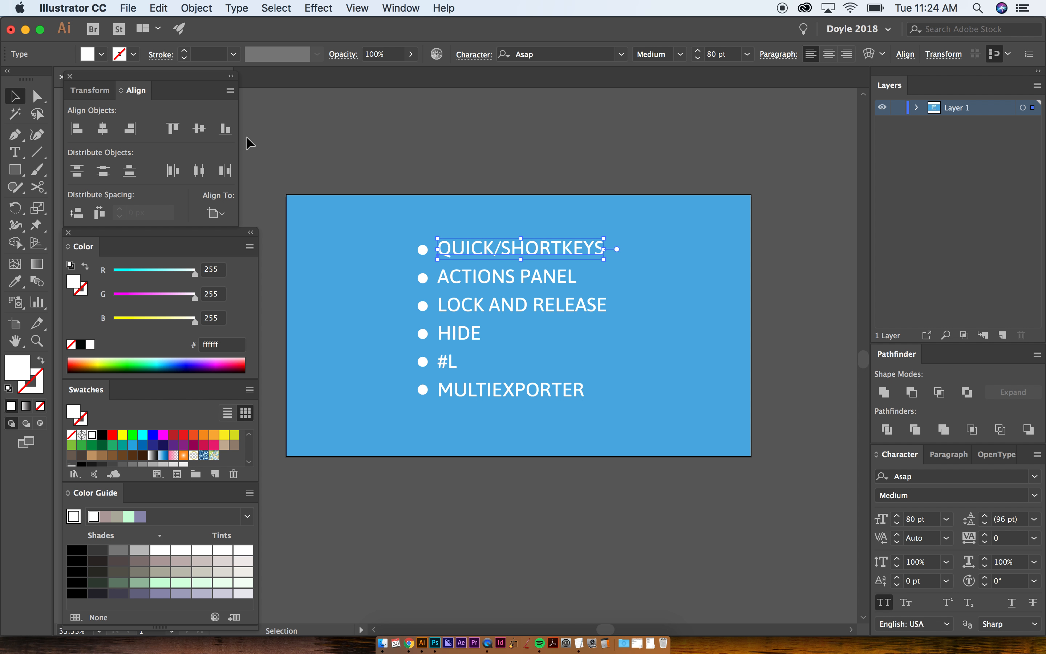
{"action": "left_click", "coordinate": [128, 7]}
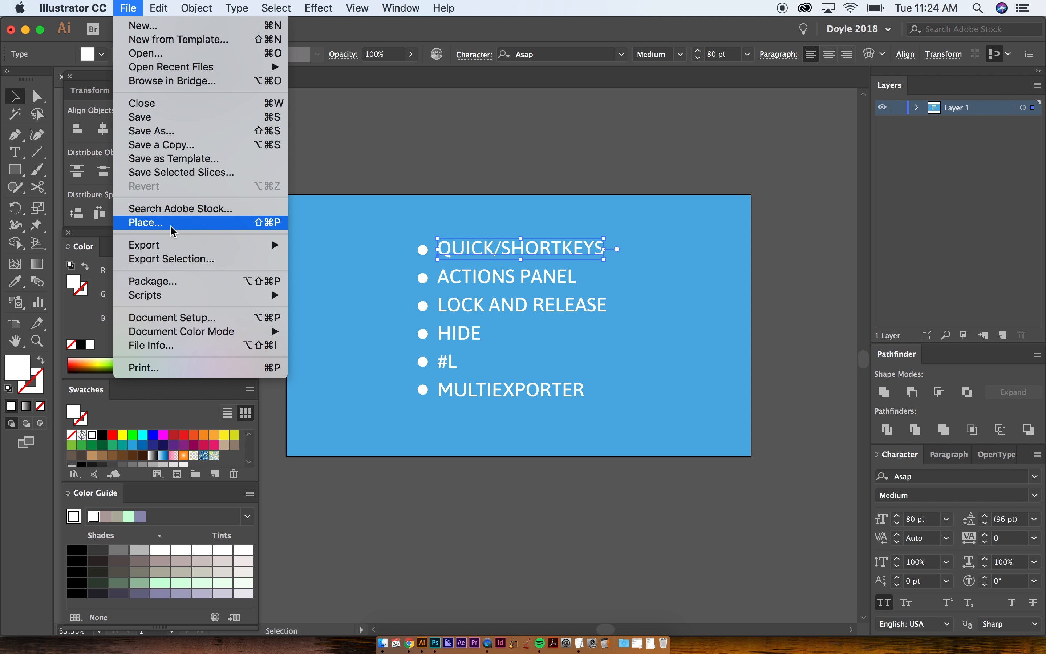
{"action": "left_click", "coordinate": [503, 141]}
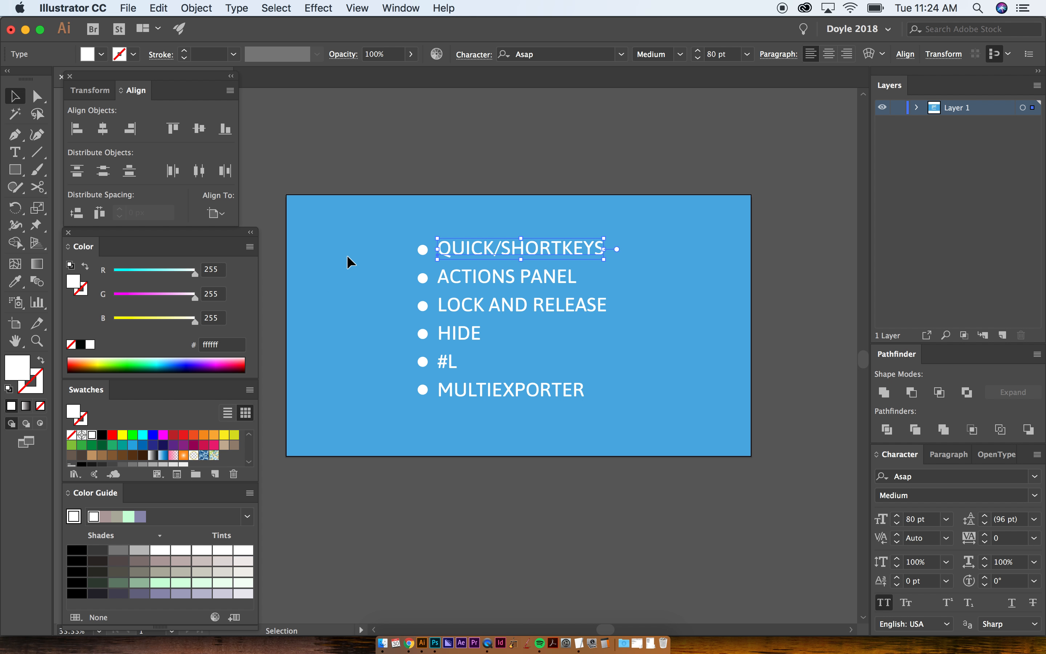
- Add a new layer above Layer 1 and hide Layer 1
{"action": "key", "text": "w"}
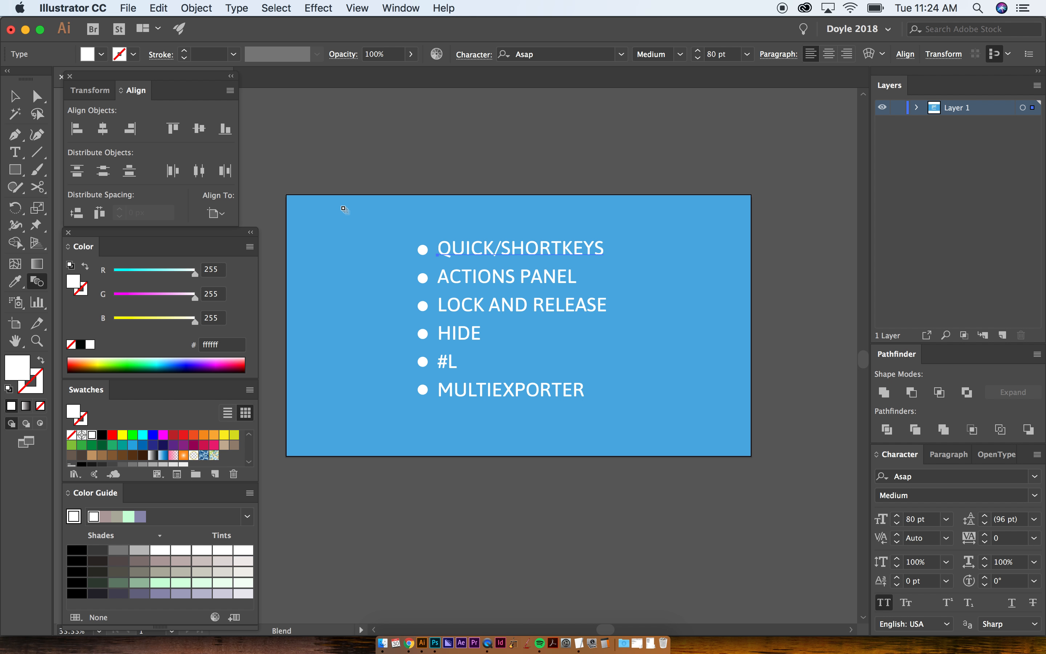
{"action": "left_click", "coordinate": [1004, 333]}
{"action": "left_click", "coordinate": [883, 123]}
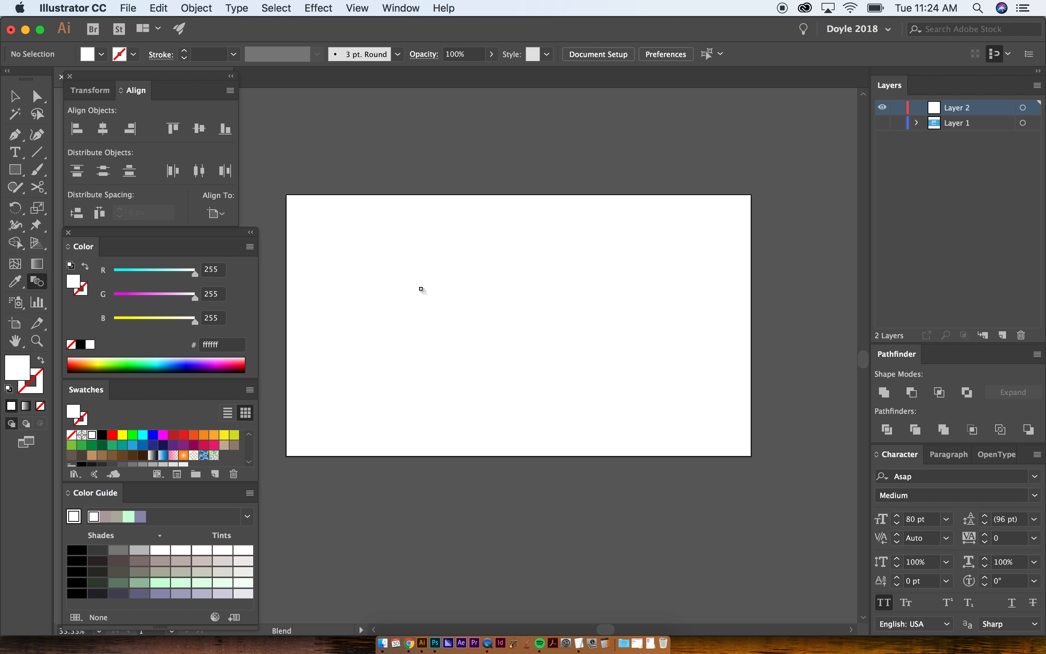
- Draw a square in the upper middle of the artboard and fill it with pure red
{"action": "key", "text": "m"}
{"action": "left_click_drag", "start_coordinate": [430, 244], "coordinate": [499, 313]}
{"action": "key", "text": "v"}
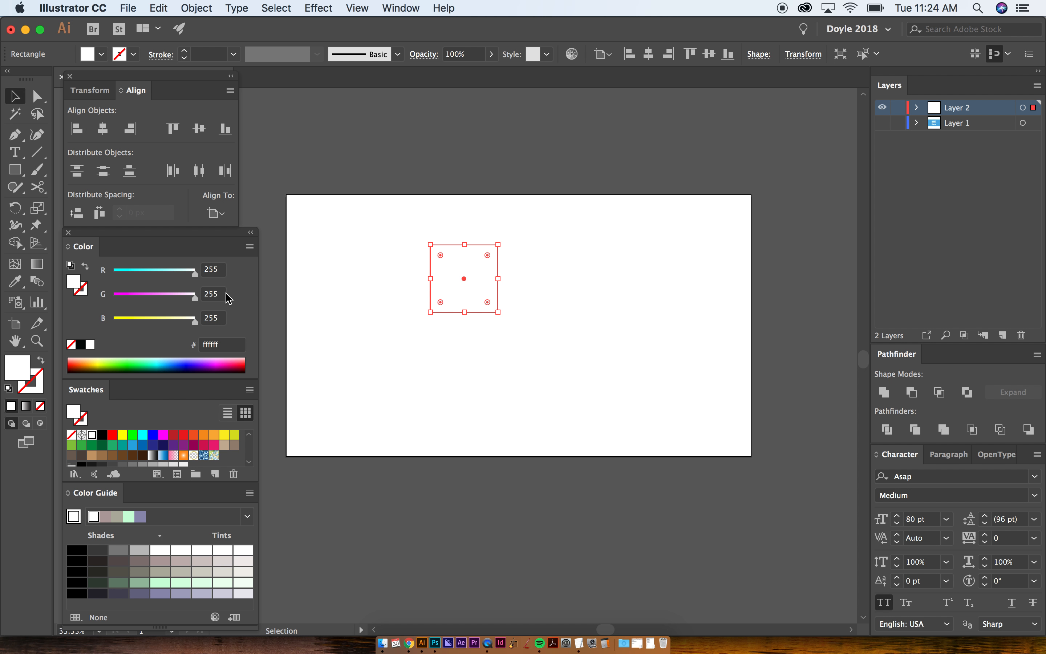
{"action": "left_click", "coordinate": [112, 434]}
- Duplicate the red square diagonally down to the right and fill the copy with orange (f7931e)
{"action": "left_click", "coordinate": [409, 272]}
{"action": "left_click_drag", "start_coordinate": [467, 293], "coordinate": [564, 391]}
{"action": "left_click", "coordinate": [183, 434]}
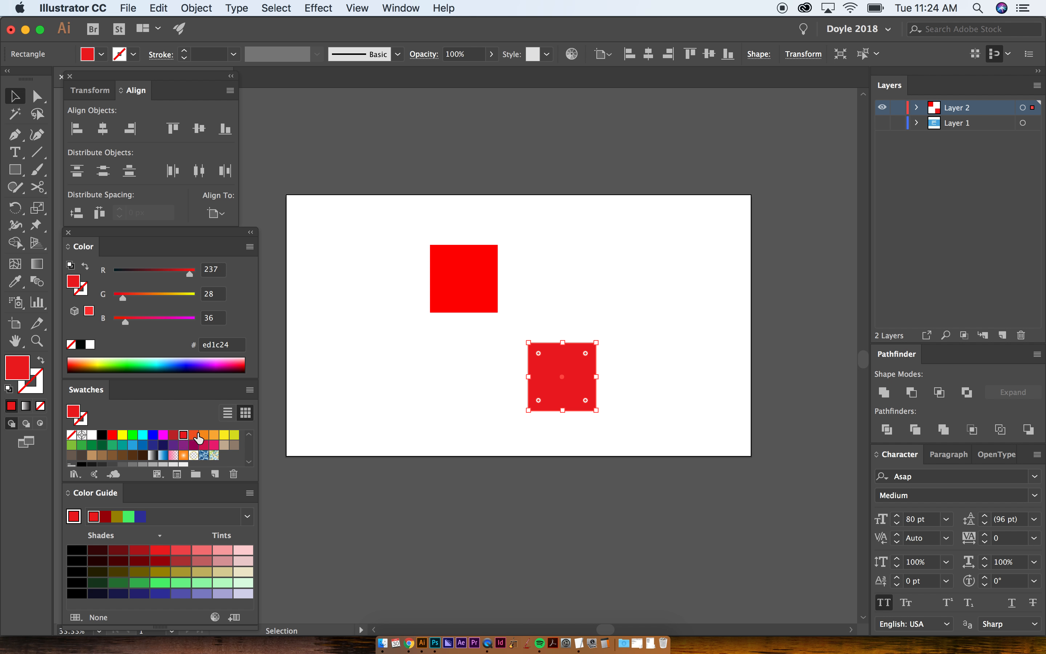
{"action": "left_click", "coordinate": [195, 435]}
- Blend the red square into the orange square with the Blend tool
{"action": "left_click", "coordinate": [374, 389]}
{"action": "left_click_drag", "start_coordinate": [385, 264], "coordinate": [563, 399]}
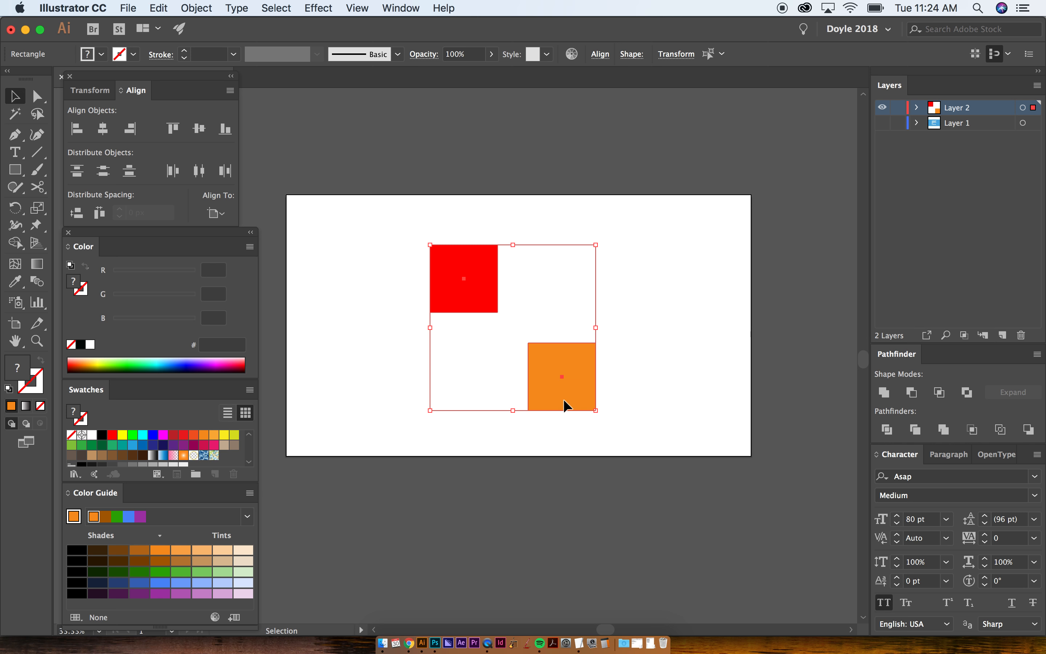
{"action": "key", "text": "w"}
{"action": "left_click", "coordinate": [476, 282]}
{"action": "left_click", "coordinate": [549, 368]}
{"action": "key", "text": "v"}
{"action": "left_click", "coordinate": [623, 292]}
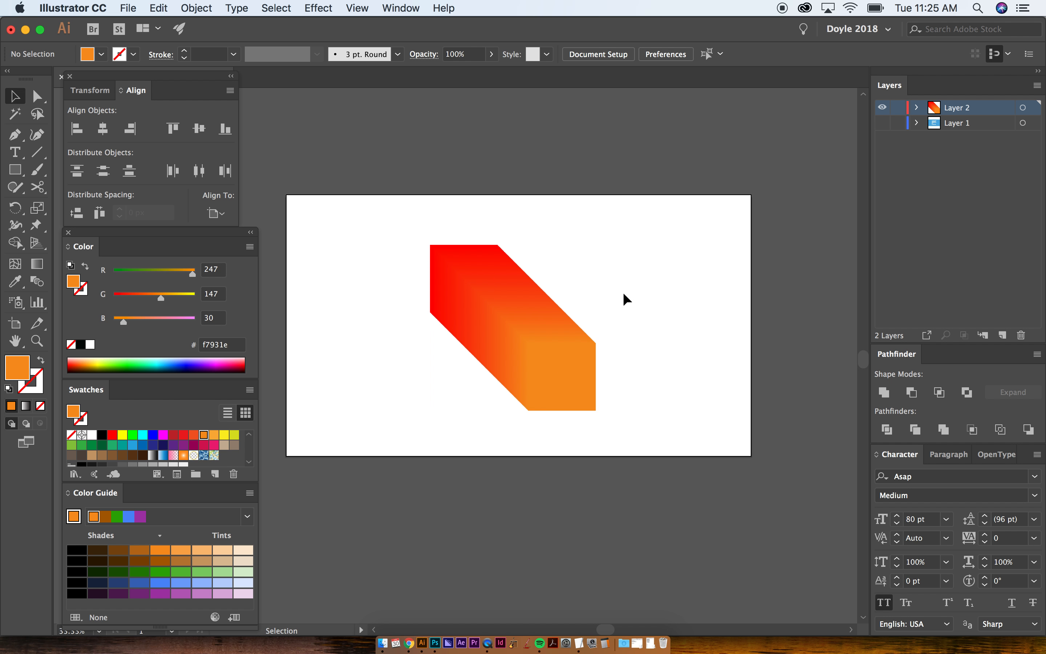
- Expand the blend into separate shapes with Object and Fill enabled
{"action": "left_click", "coordinate": [528, 348]}
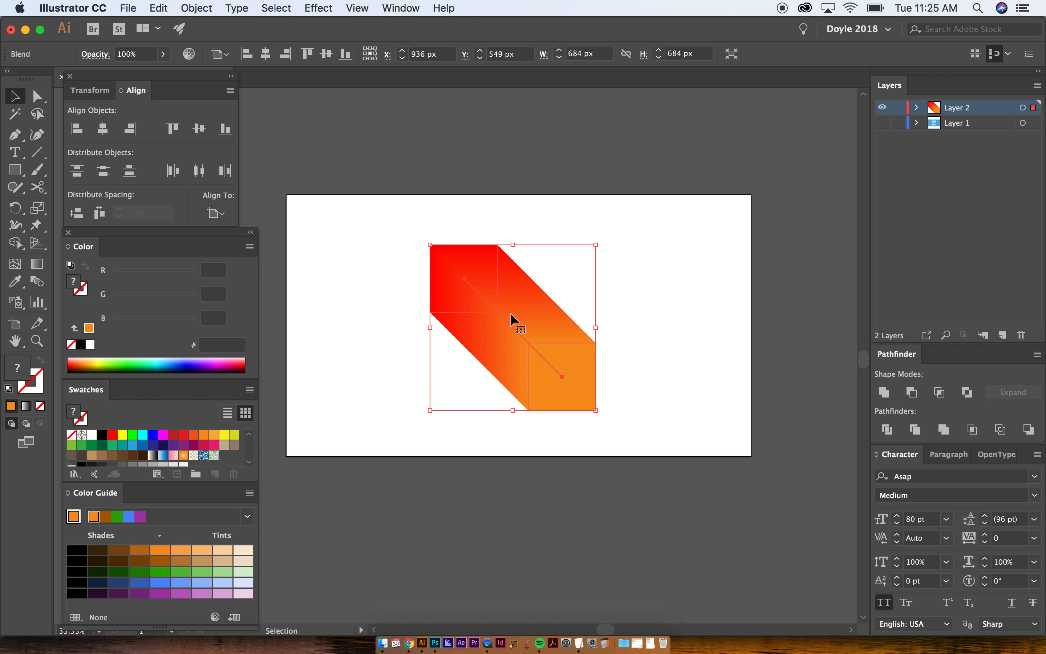
{"action": "left_click", "coordinate": [197, 8]}
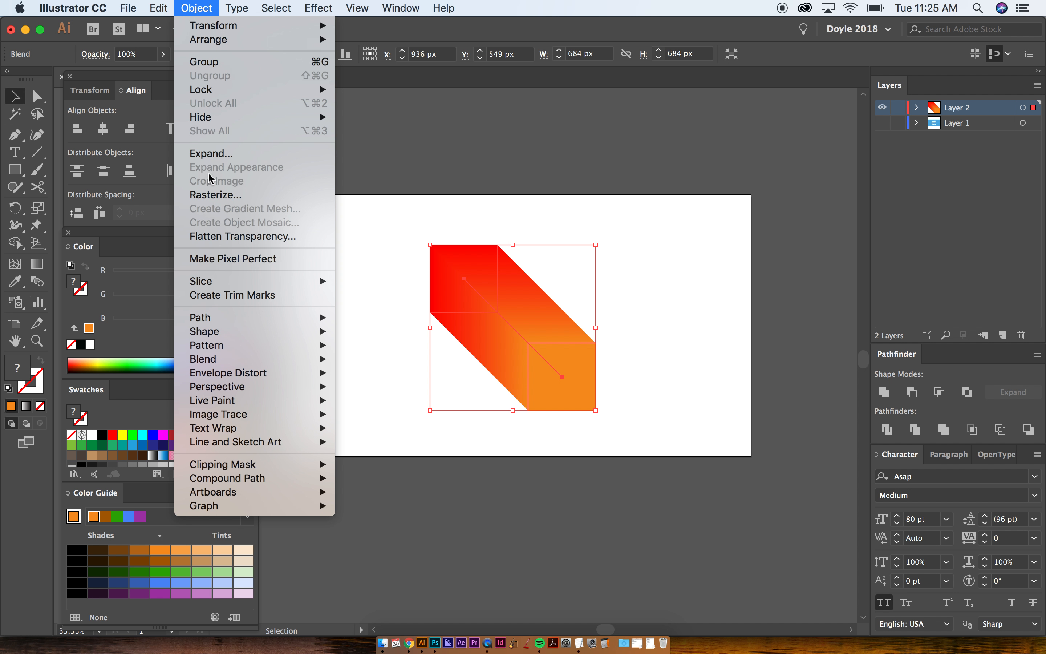
{"action": "left_click", "coordinate": [210, 153]}
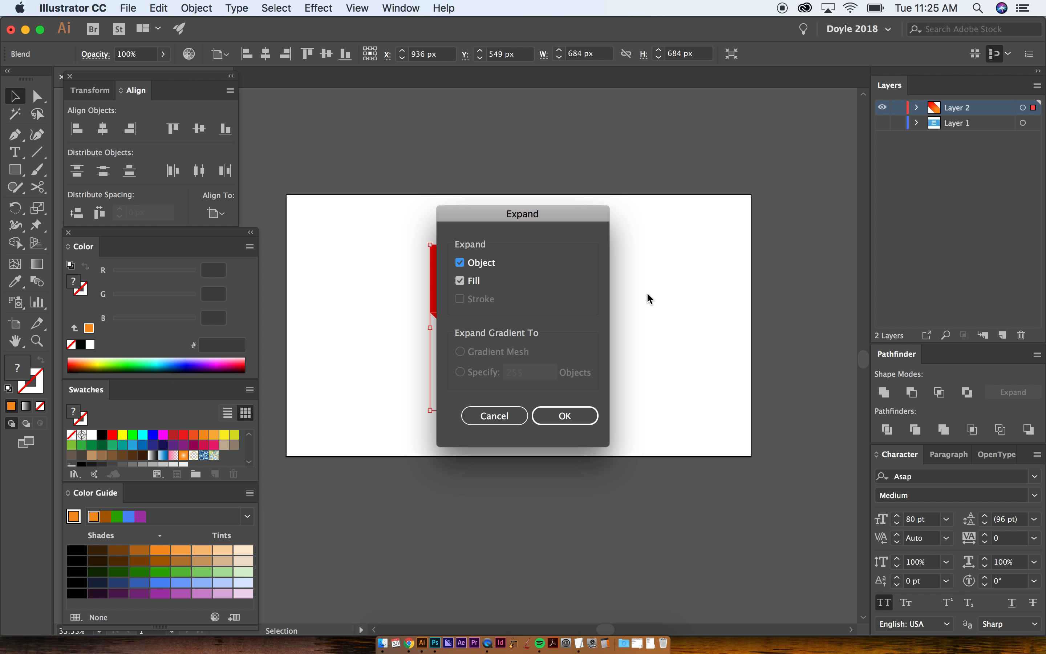
{"action": "left_click", "coordinate": [555, 407]}
{"action": "left_click", "coordinate": [709, 332]}
- Directly select one slice of the expanded blend, pull it out to the left, and undo the move
{"action": "key", "text": "a"}
{"action": "left_click", "coordinate": [532, 322]}
{"action": "left_click_drag", "start_coordinate": [502, 312], "coordinate": [368, 320]}
{"action": "left_click", "coordinate": [478, 272]}
{"action": "key", "text": "super+z"}
- Select all of the expanded blend artwork and delete it
{"action": "key", "text": "v"}
{"action": "left_click_drag", "start_coordinate": [360, 208], "coordinate": [641, 482]}
{"action": "key", "text": "Delete"}
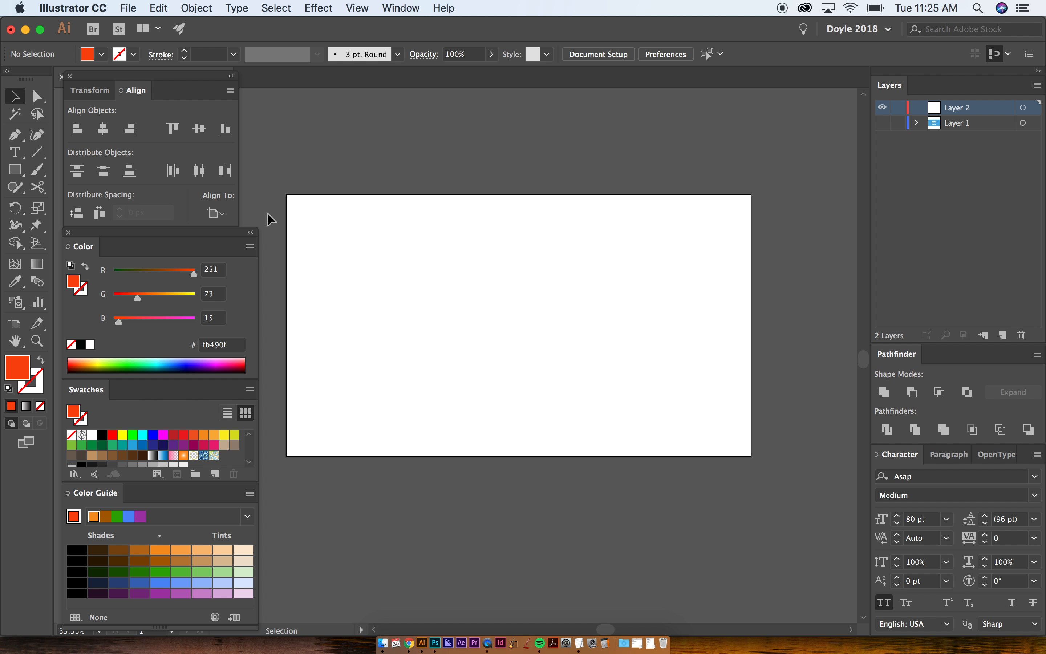
- Check the shortcut keys of the Direct Selection, Pen, Type and Rectangle tools
{"action": "left_click", "coordinate": [39, 100]}
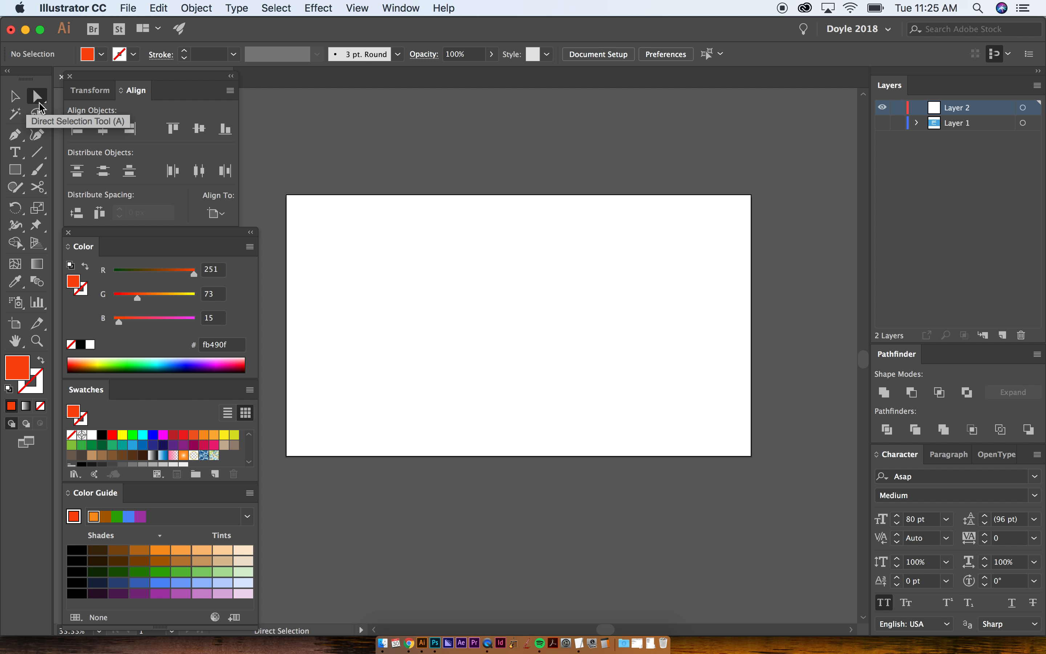
{"action": "left_click", "coordinate": [15, 134]}
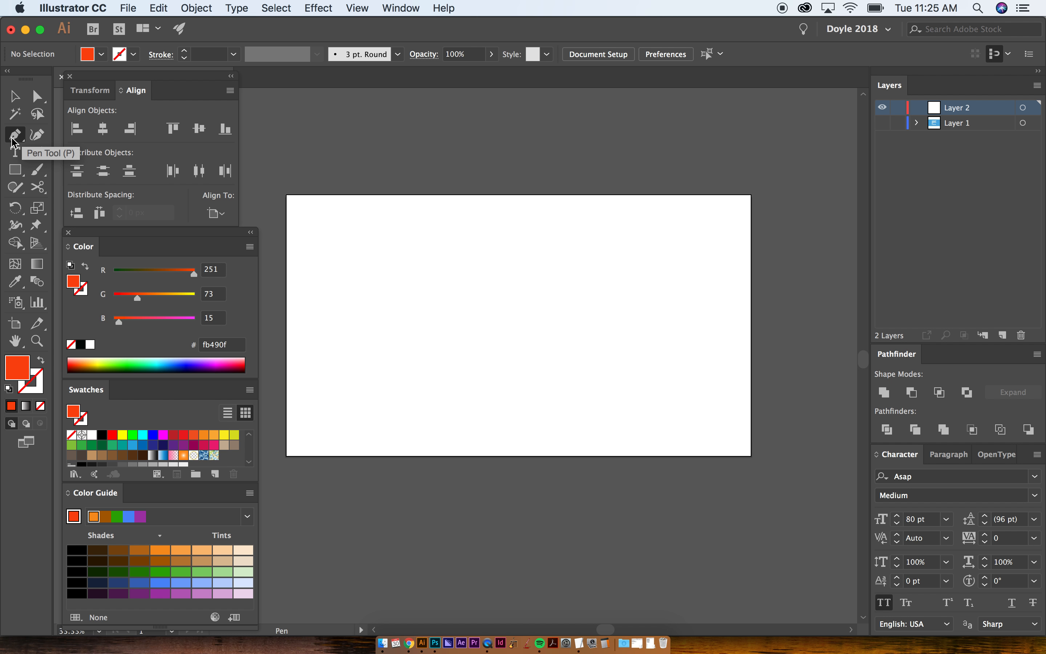
{"action": "left_click", "coordinate": [16, 153]}
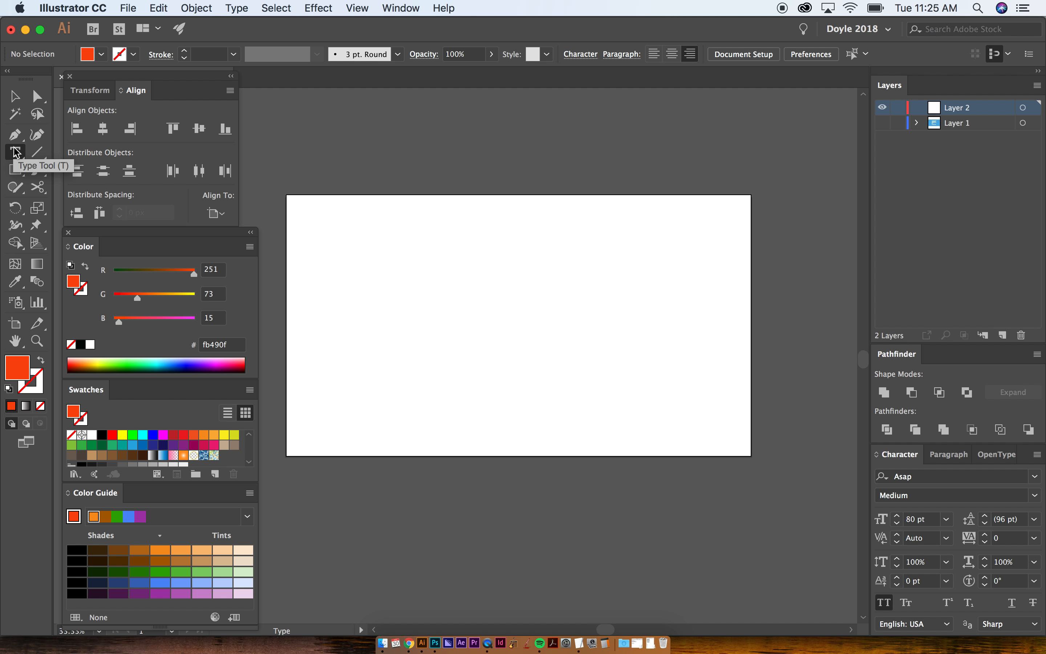
{"action": "left_click", "coordinate": [17, 171]}
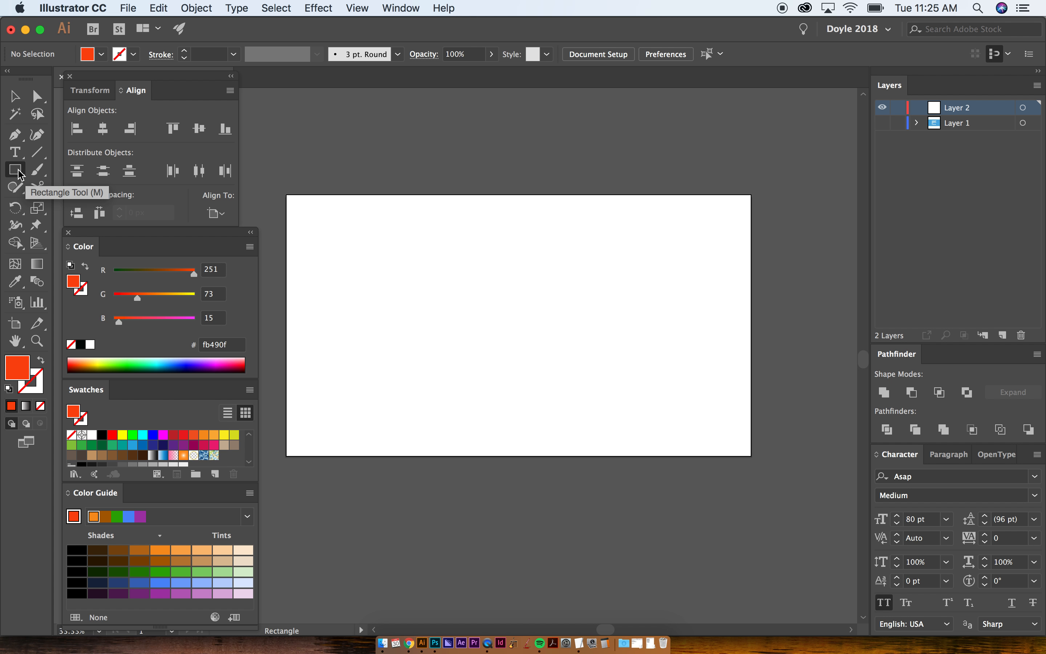
{"action": "left_click", "coordinate": [18, 169]}
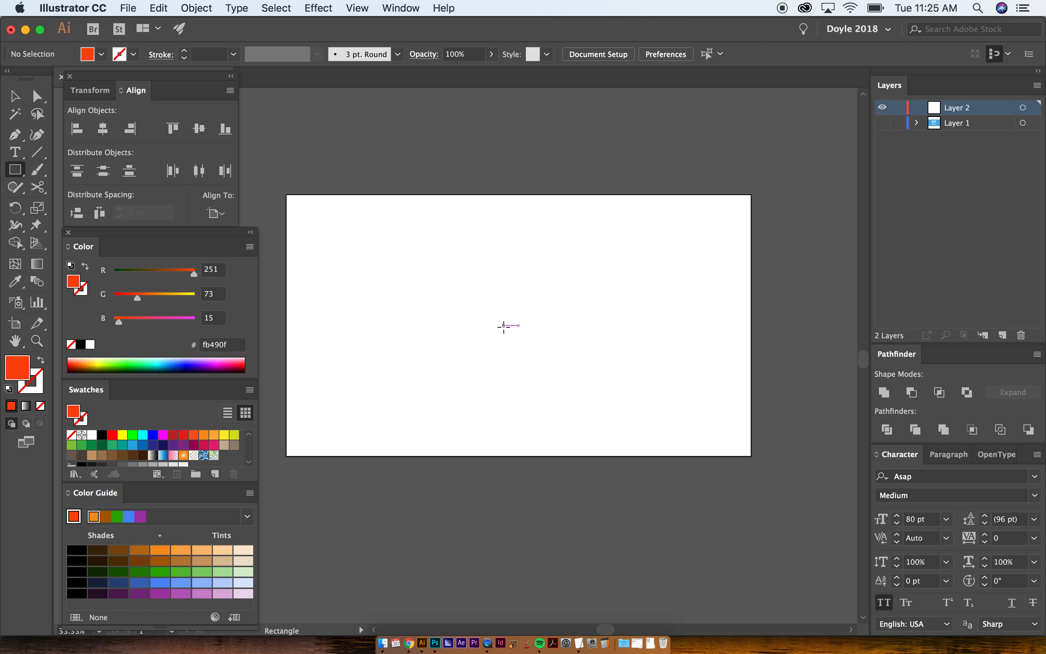
- Draw a square and a circle about 309 px wide near the artboard's center, undoing each one
{"action": "left_click_drag", "start_coordinate": [509, 296], "coordinate": [596, 377]}
{"action": "key", "text": "cmd+z"}
{"action": "key", "text": "l"}
{"action": "left_click_drag", "start_coordinate": [478, 274], "coordinate": [554, 349]}
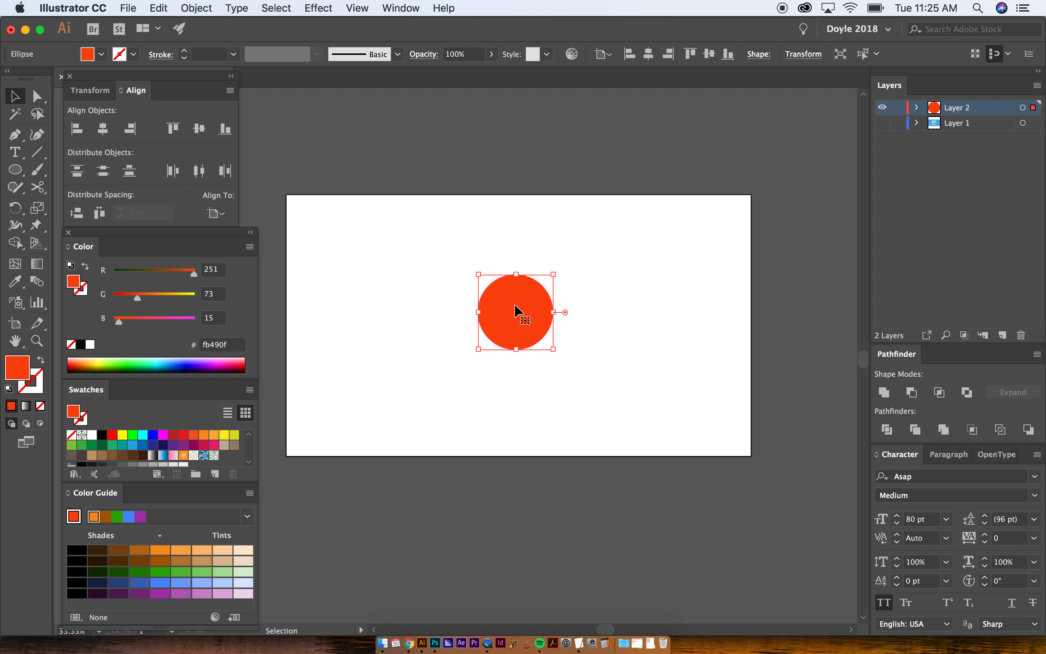
{"action": "key", "text": "cmd+z"}
- Place a square at the artboard's center using the preset rectangle dimensions, and delete it
{"action": "key", "text": "m"}
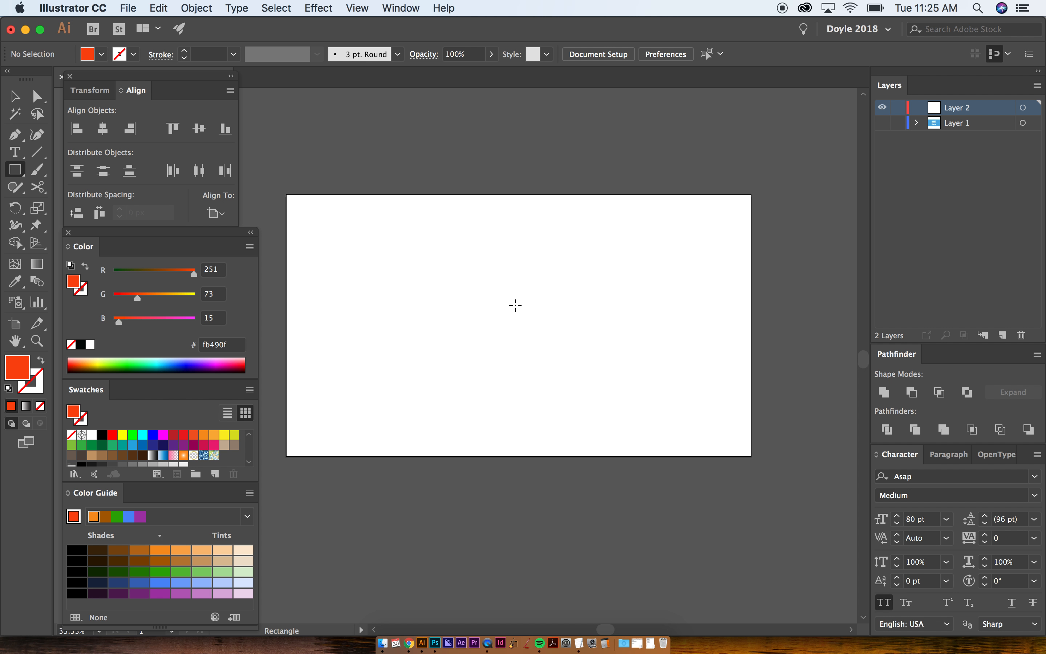
{"action": "left_click", "coordinate": [516, 306]}
{"action": "key", "text": "Return"}
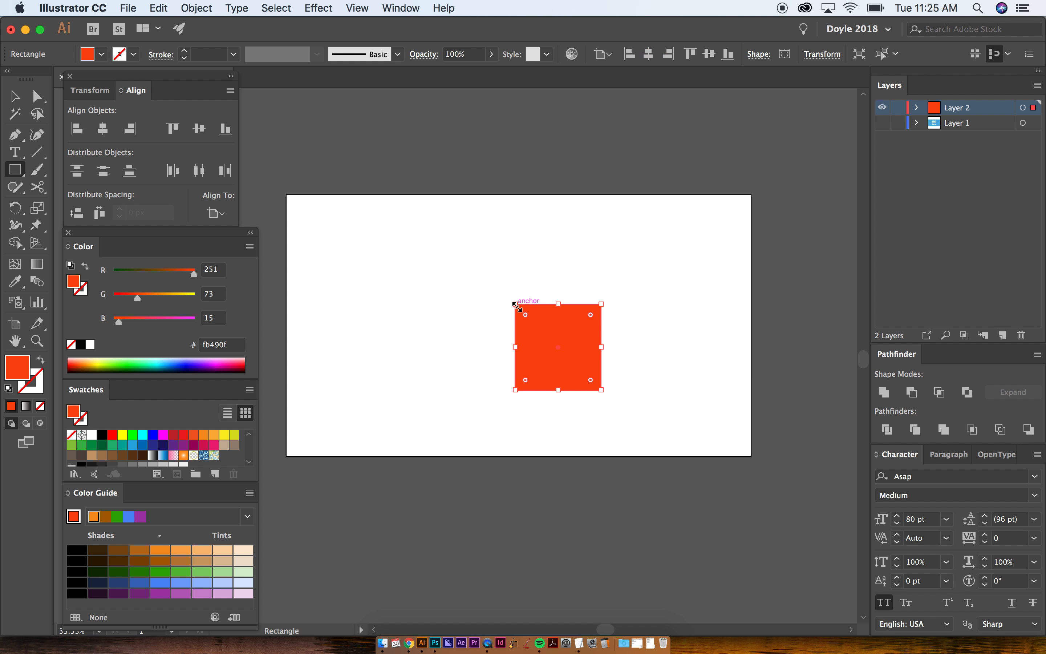
{"action": "key", "text": "v"}
{"action": "key", "text": "Delete"}
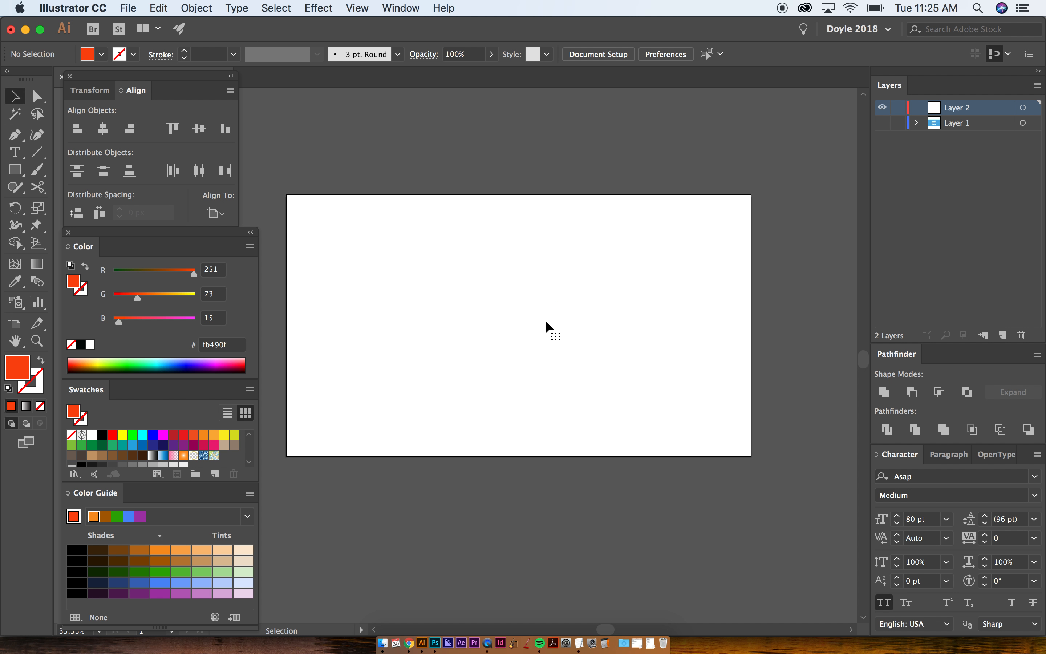
- Place a 309 by 309 px circle near the artboard's center by entering its dimensions, and delete it
{"action": "key", "text": "l"}
{"action": "left_click", "coordinate": [516, 308]}
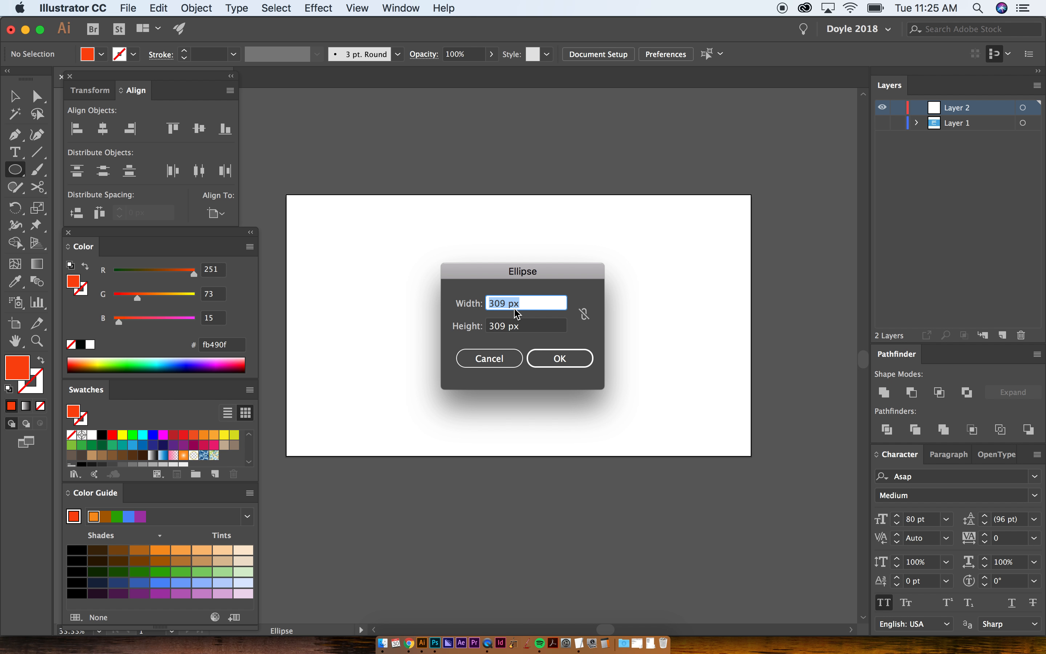
{"action": "key", "text": "Return"}
{"action": "key", "text": "m"}
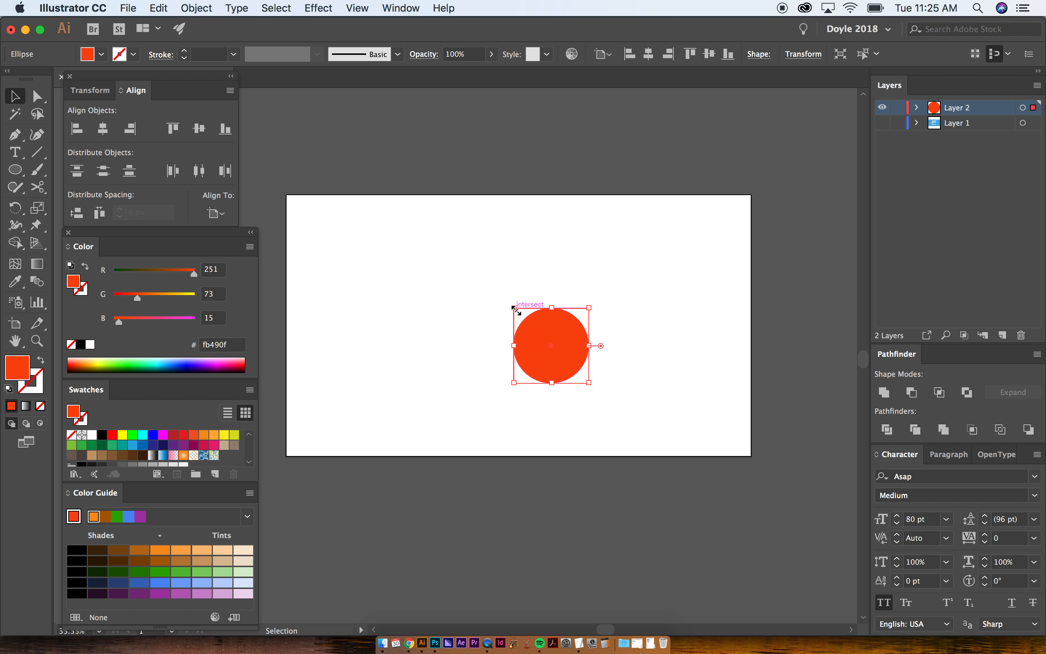
{"action": "key", "text": "Delete"}
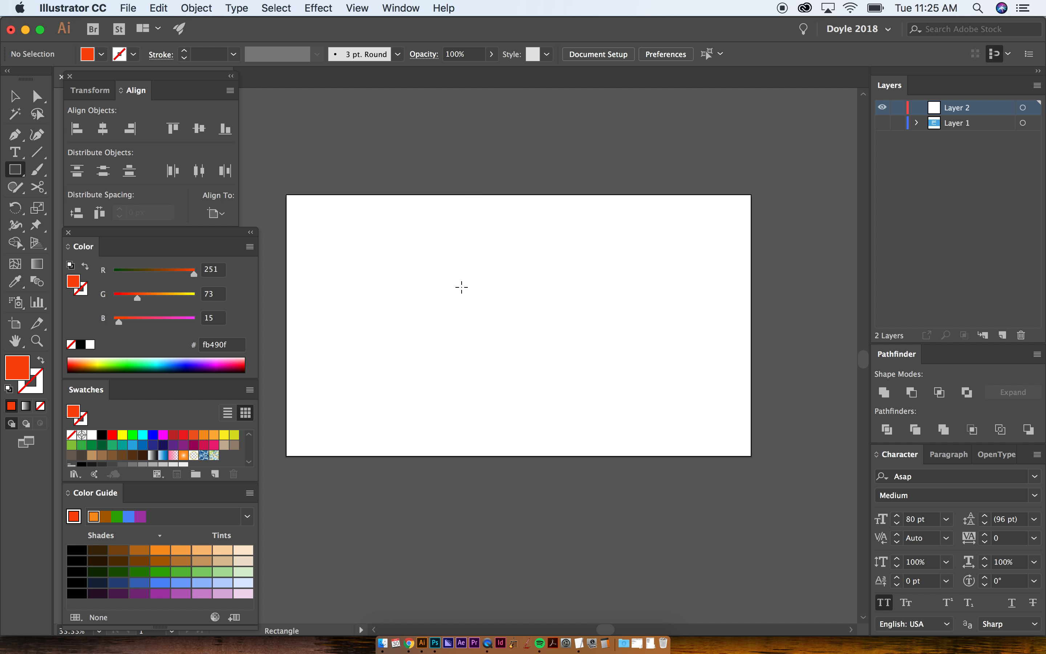
- Draw a square with rounded corners near the artboard's center and duplicate it to the right with a slight overlap
{"action": "left_click_drag", "start_coordinate": [455, 276], "coordinate": [532, 353]}
{"action": "key", "text": "a"}
{"action": "left_click_drag", "start_coordinate": [465, 289], "coordinate": [567, 346]}
{"action": "key", "text": "v"}
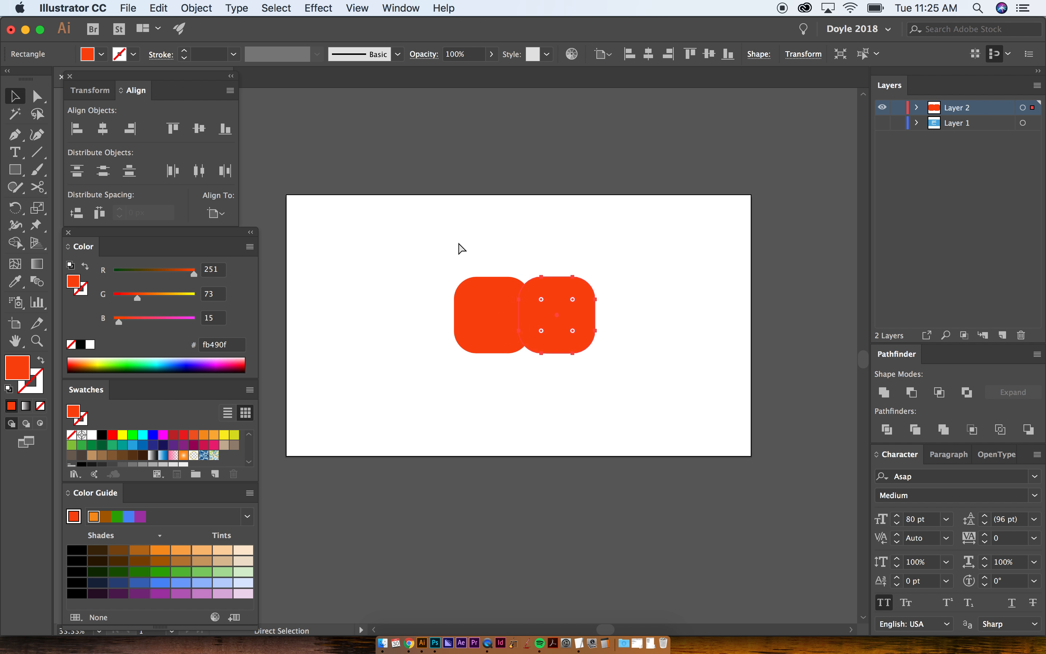
- Undo the duplication and delete the rounded square
{"action": "key", "text": "super+z"}
{"action": "key", "text": "BackSpace"}
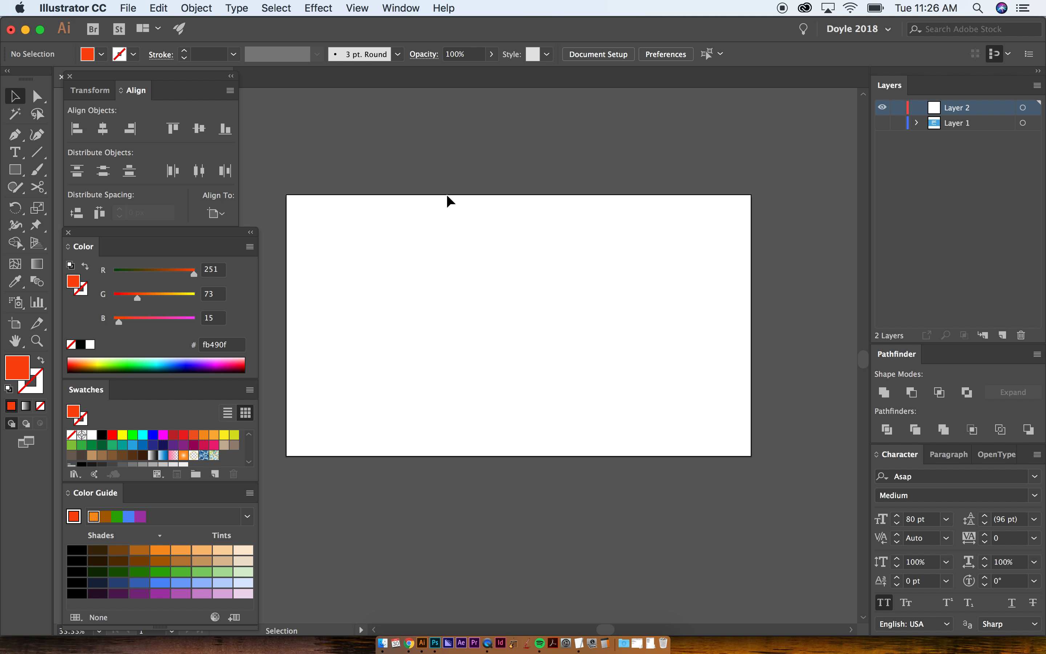
- Draw a horizontal line across the middle of the artboard and give it a pure red stroke
{"action": "key", "text": "backslash"}
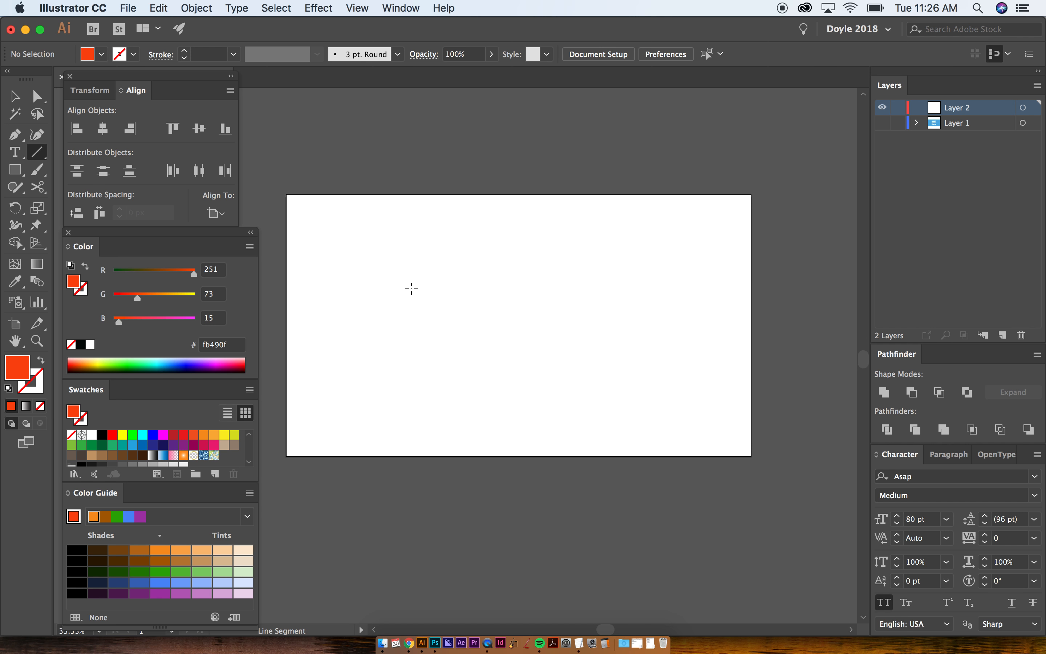
{"action": "left_click_drag", "start_coordinate": [411, 289], "coordinate": [615, 288]}
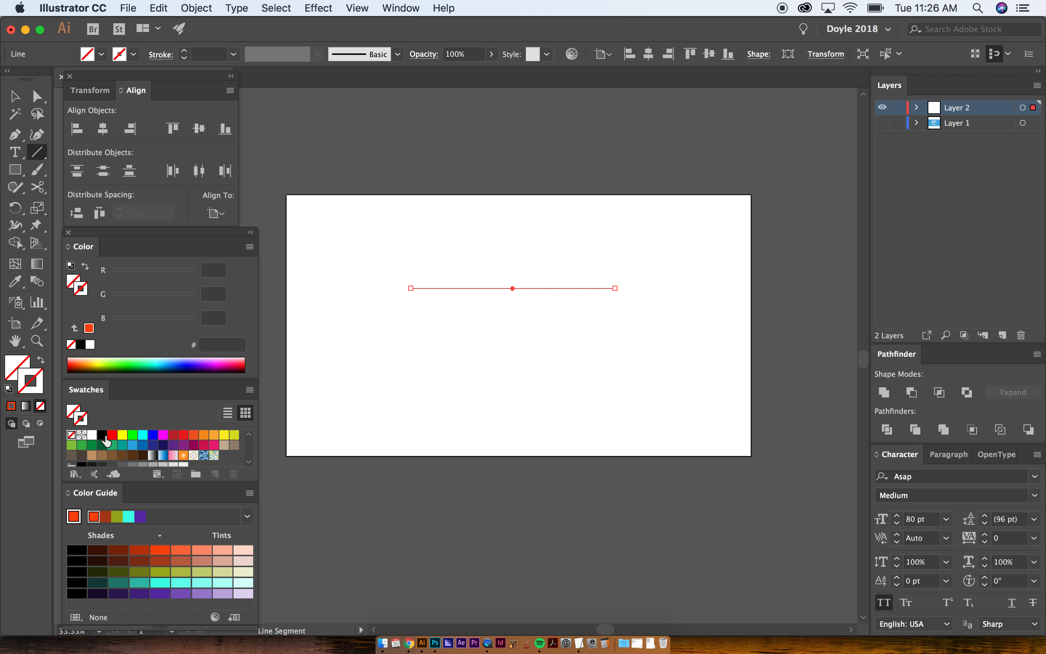
{"action": "left_click", "coordinate": [105, 436]}
{"action": "left_click", "coordinate": [115, 437]}
{"action": "key", "text": "super+shift+a"}
{"action": "key", "text": "v"}
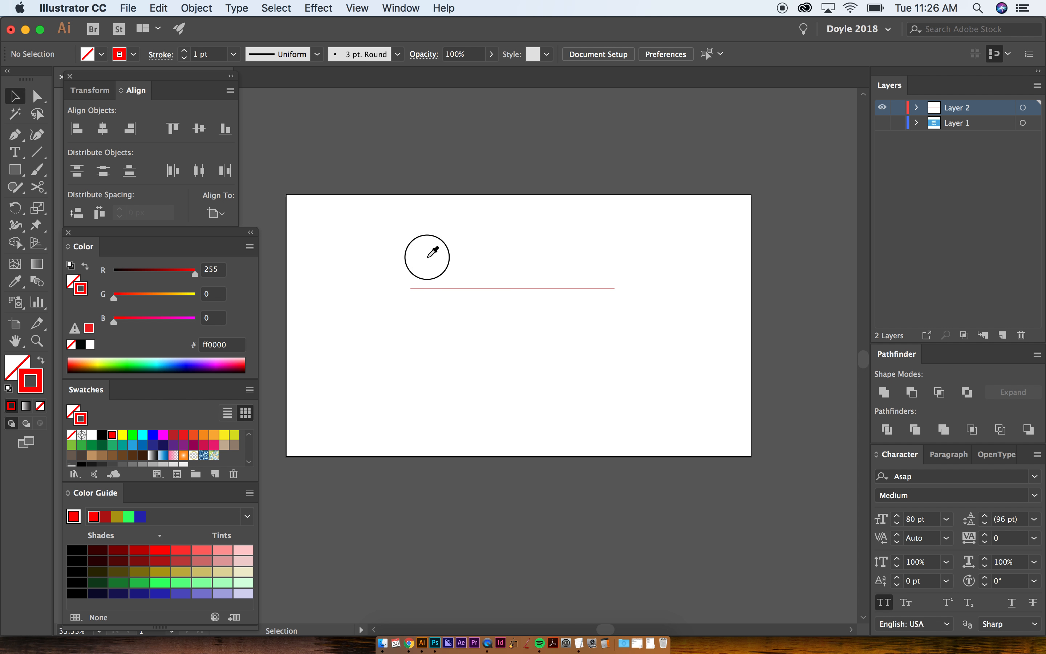
- Select the red line, make its stroke the active color attribute, and set the stroke weight to 8 pt
{"action": "left_click_drag", "start_coordinate": [427, 258], "coordinate": [484, 335]}
{"action": "left_click", "coordinate": [74, 414]}
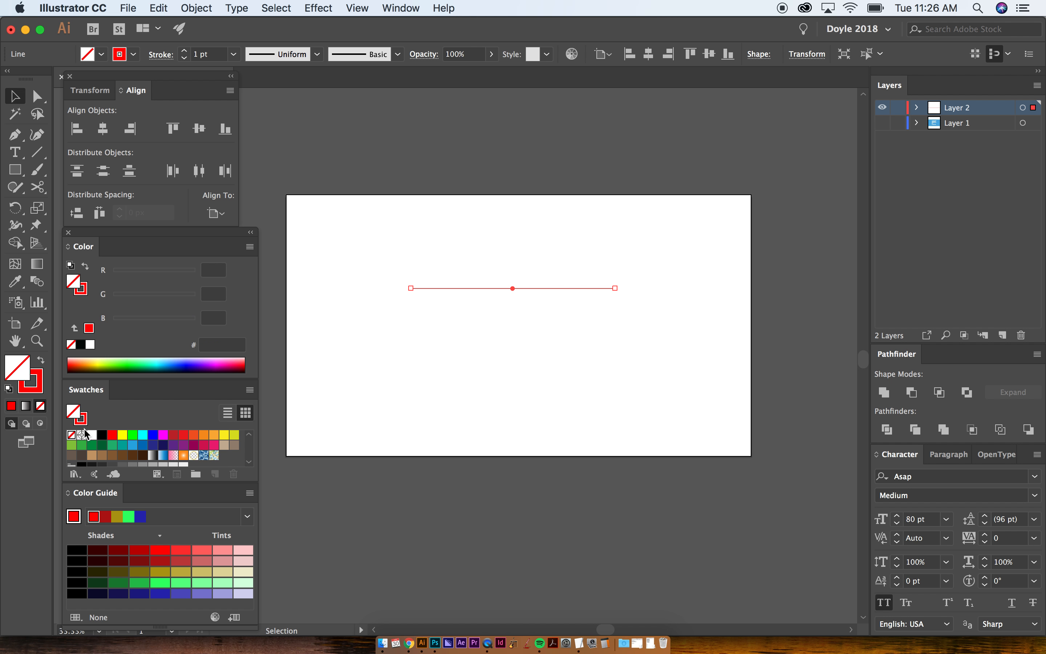
{"action": "left_click", "coordinate": [79, 418]}
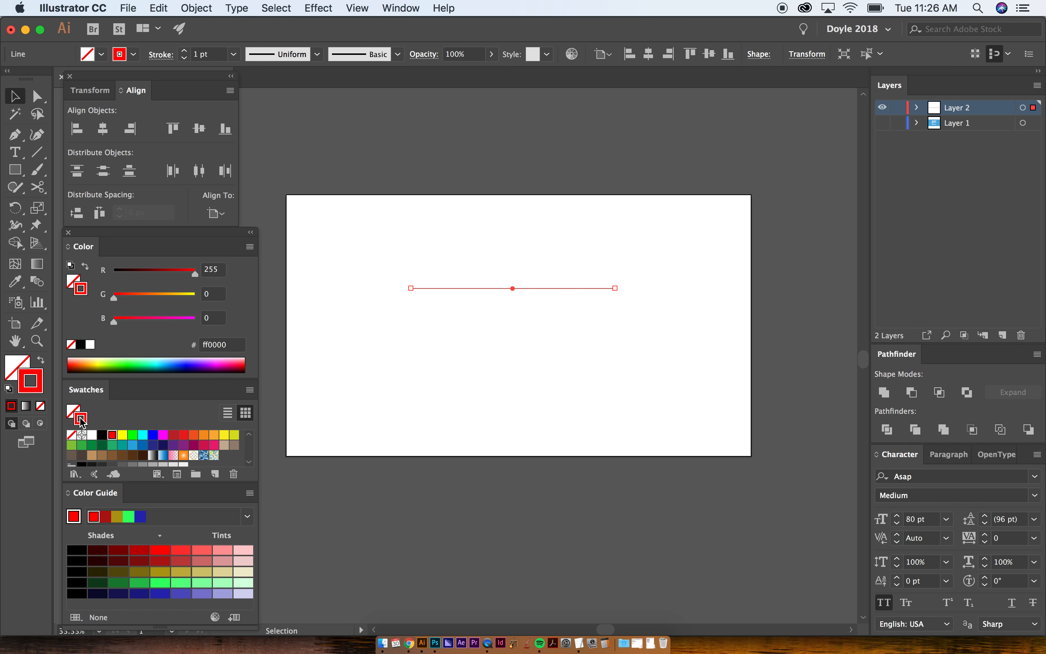
{"action": "key", "text": "x"}
{"action": "left_click", "coordinate": [77, 419]}
{"action": "left_click", "coordinate": [184, 50]}
{"action": "left_click", "coordinate": [185, 50]}
{"action": "left_click", "coordinate": [185, 50]}
{"action": "left_click", "coordinate": [185, 50]}
- Delete the red horizontal line from the artboard
{"action": "left_click", "coordinate": [455, 209]}
{"action": "left_click_drag", "start_coordinate": [455, 210], "coordinate": [561, 386]}
{"action": "key", "text": "Delete"}
- Show Layer 1 to check the topic list, and hide it again
{"action": "left_click", "coordinate": [882, 123]}
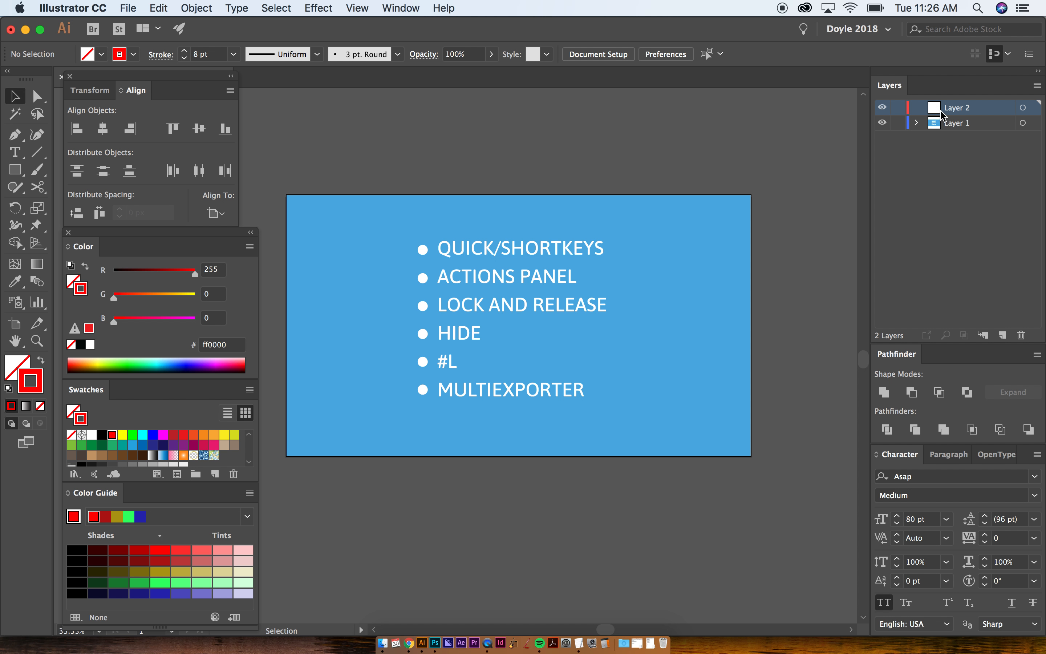
{"action": "left_click", "coordinate": [882, 123]}
- Show the list of recorded actions beside the artboard and enlarge it to fit every action in Set 1
{"action": "left_click", "coordinate": [419, 8]}
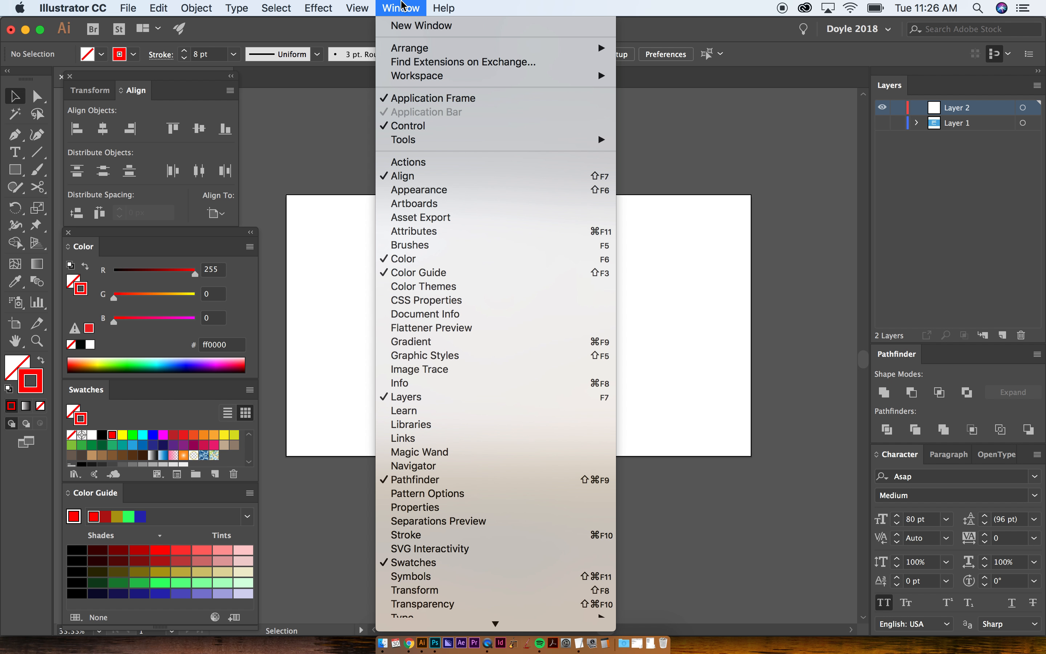
{"action": "left_click", "coordinate": [422, 159]}
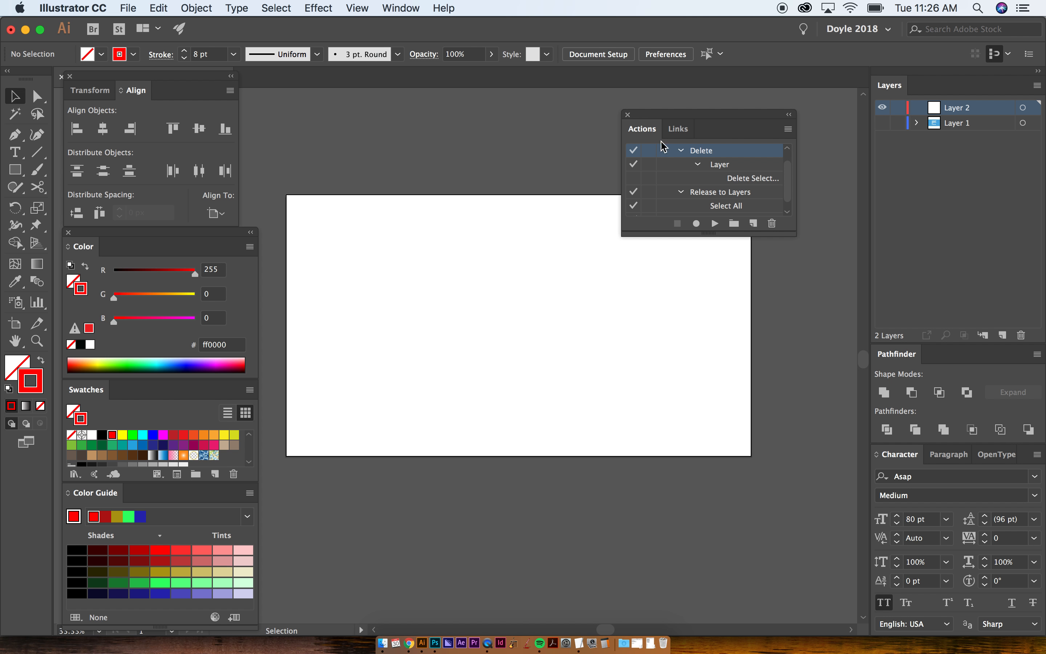
{"action": "left_click_drag", "start_coordinate": [694, 122], "coordinate": [707, 117]}
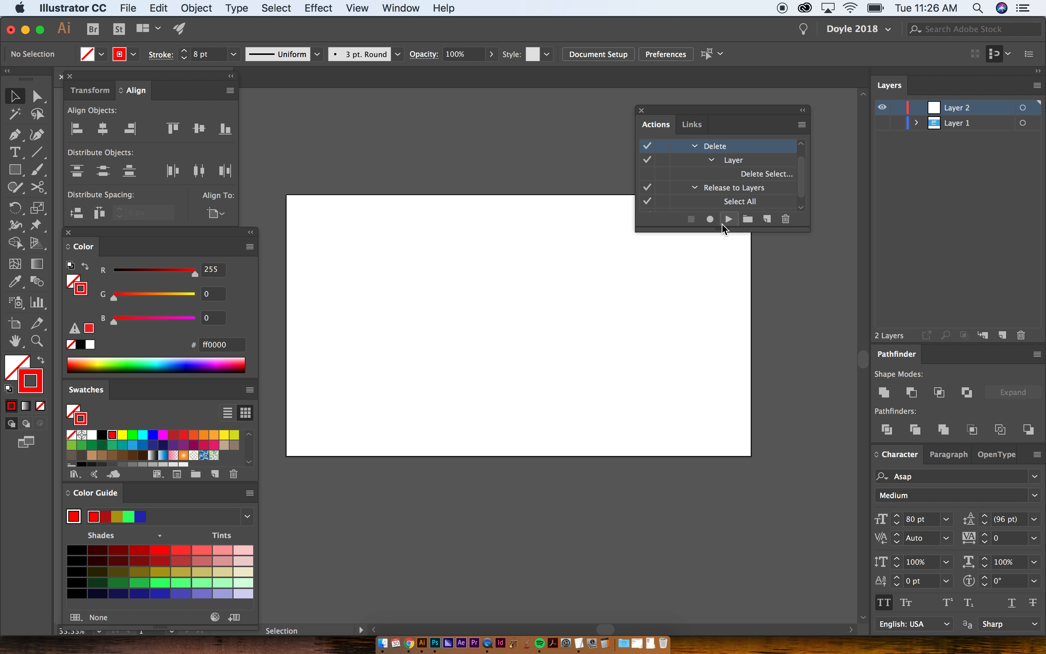
{"action": "left_click_drag", "start_coordinate": [723, 230], "coordinate": [724, 328]}
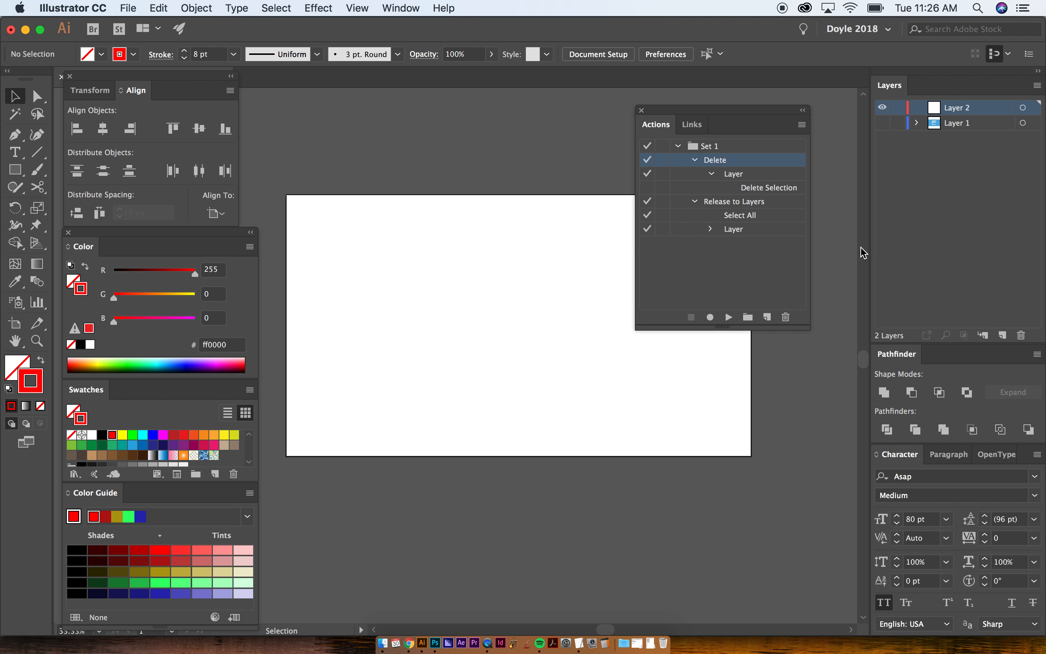
- Add a new layer above Layer 2, hide Layer 2, and draw an unfilled red circle near the artboard's center as a head
{"action": "left_click", "coordinate": [971, 254]}
{"action": "left_click", "coordinate": [1004, 335]}
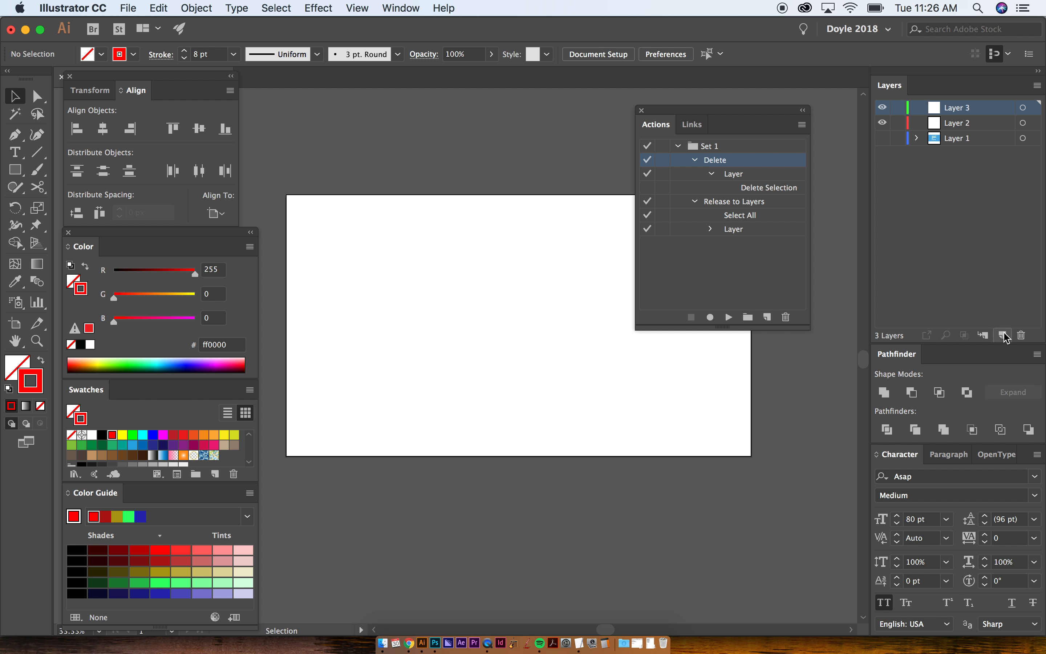
{"action": "key", "text": "m"}
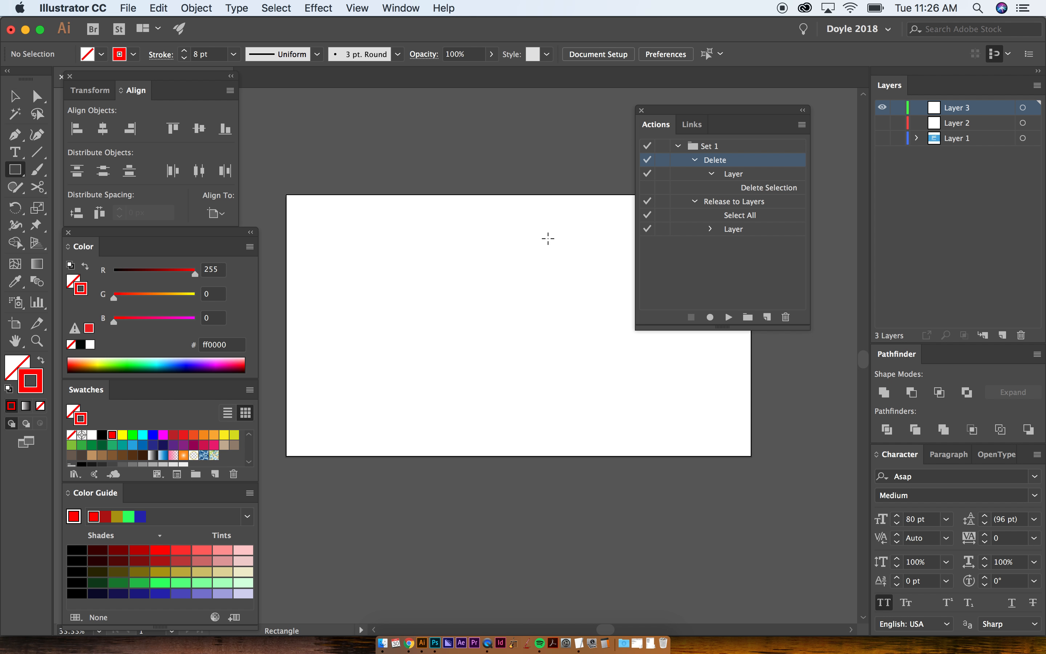
{"action": "key", "text": "l"}
{"action": "left_click_drag", "start_coordinate": [468, 255], "coordinate": [522, 313]}
{"action": "key", "text": "super+shift+a"}
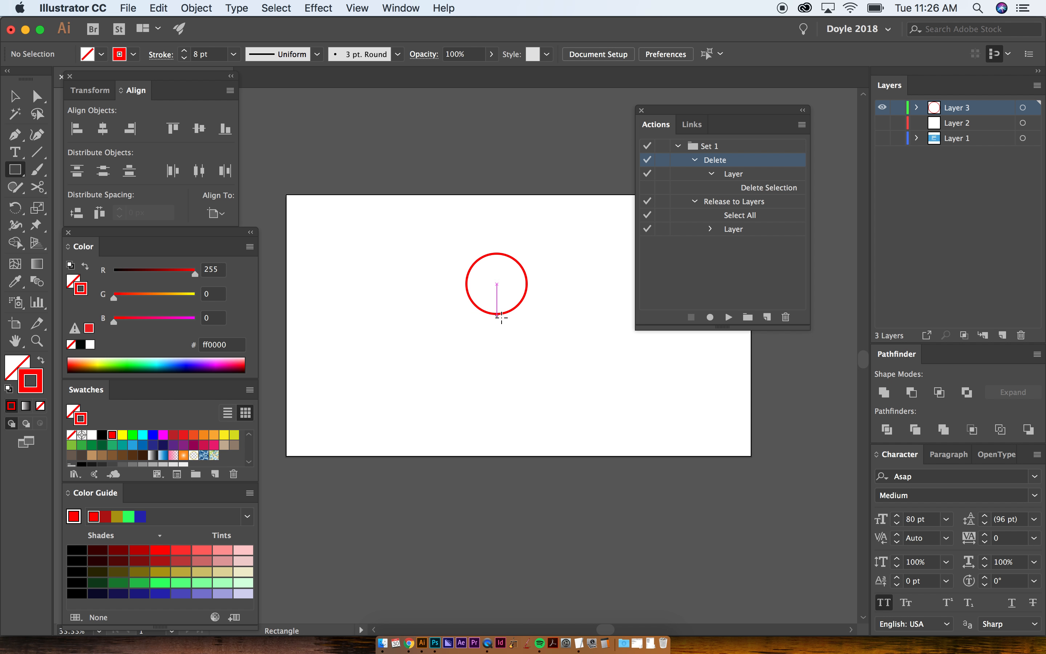
- Draw a small square body beneath the circle and fill it with yellow
{"action": "left_click_drag", "start_coordinate": [464, 340], "coordinate": [482, 333]}
{"action": "key", "text": "v"}
{"action": "left_click", "coordinate": [122, 434]}
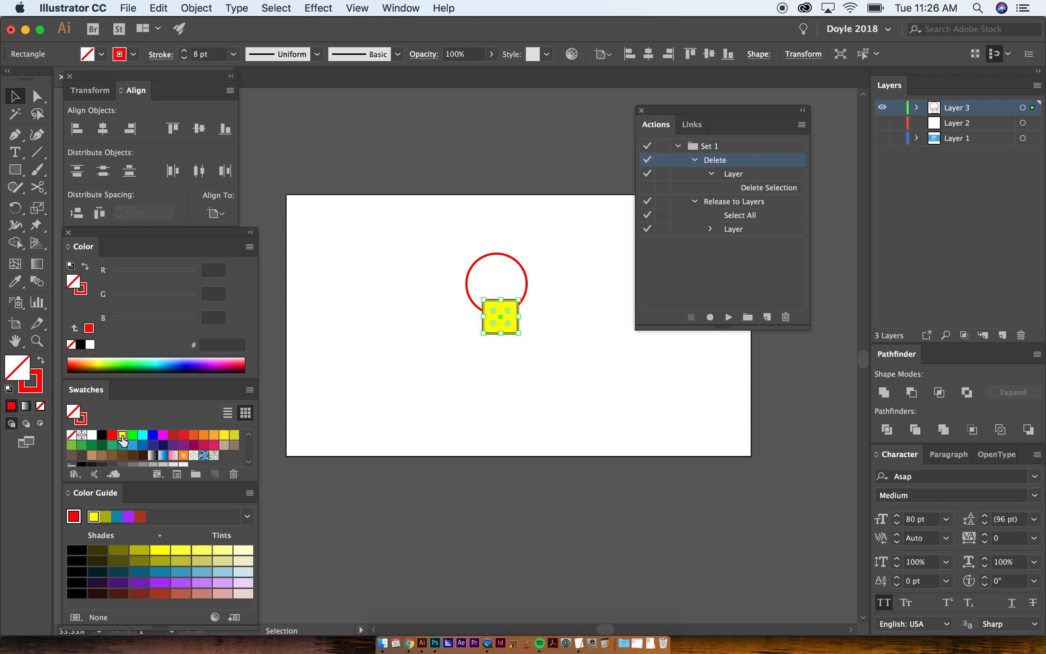
{"action": "left_click", "coordinate": [393, 391]}
- Place the yellow square directly under the head and draw two straight arms and two straight legs from it
{"action": "left_click_drag", "start_coordinate": [501, 313], "coordinate": [601, 286]}
{"action": "key", "text": "super+shift+a"}
{"action": "key", "text": "backslash"}
{"action": "left_click_drag", "start_coordinate": [484, 325], "coordinate": [419, 309]}
{"action": "left_click_drag", "start_coordinate": [490, 347], "coordinate": [471, 388]}
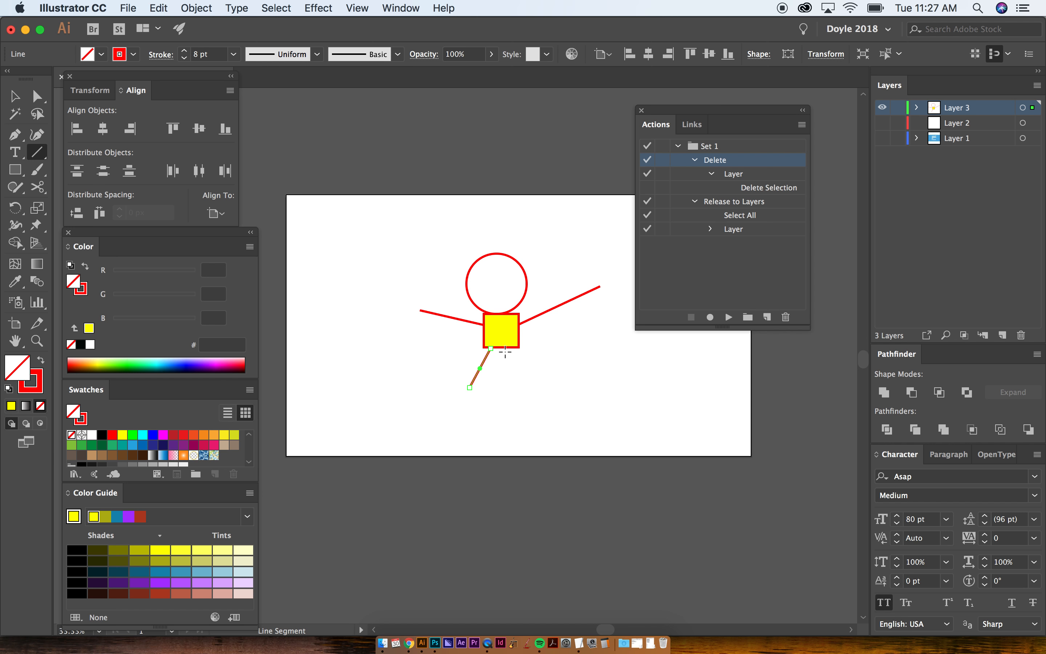
{"action": "left_click_drag", "start_coordinate": [508, 346], "coordinate": [521, 392]}
- Draw two small circles as eyes inside the head and a larger, thicker circle below them as the mouth
{"action": "key", "text": "l"}
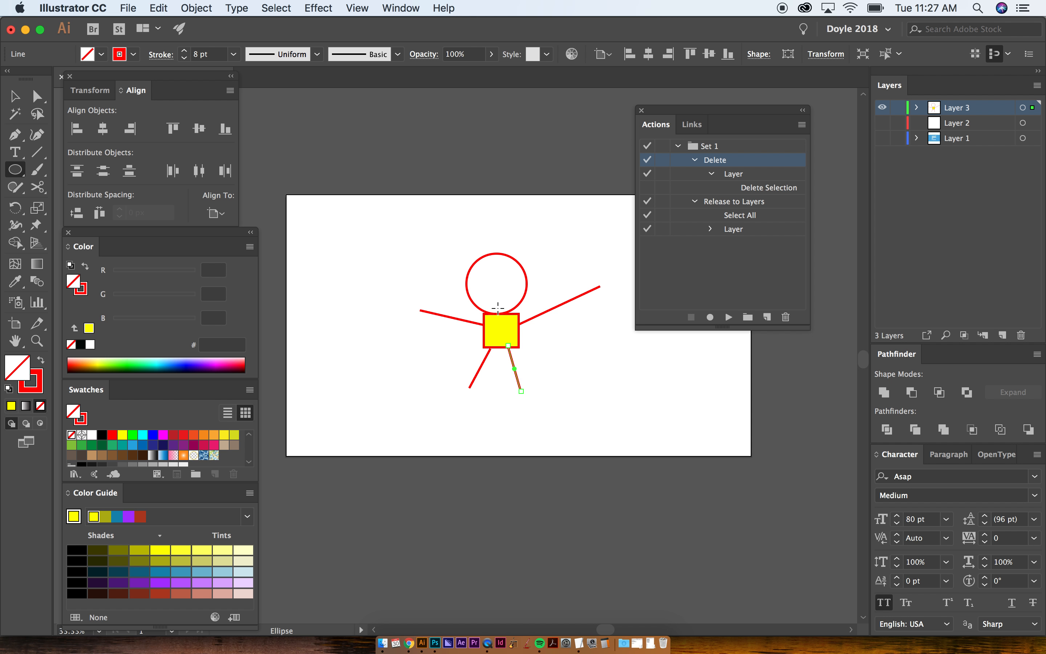
{"action": "left_click_drag", "start_coordinate": [484, 275], "coordinate": [508, 285]}
{"action": "key", "text": "v"}
{"action": "left_click", "coordinate": [495, 287]}
{"action": "left_click", "coordinate": [491, 284]}
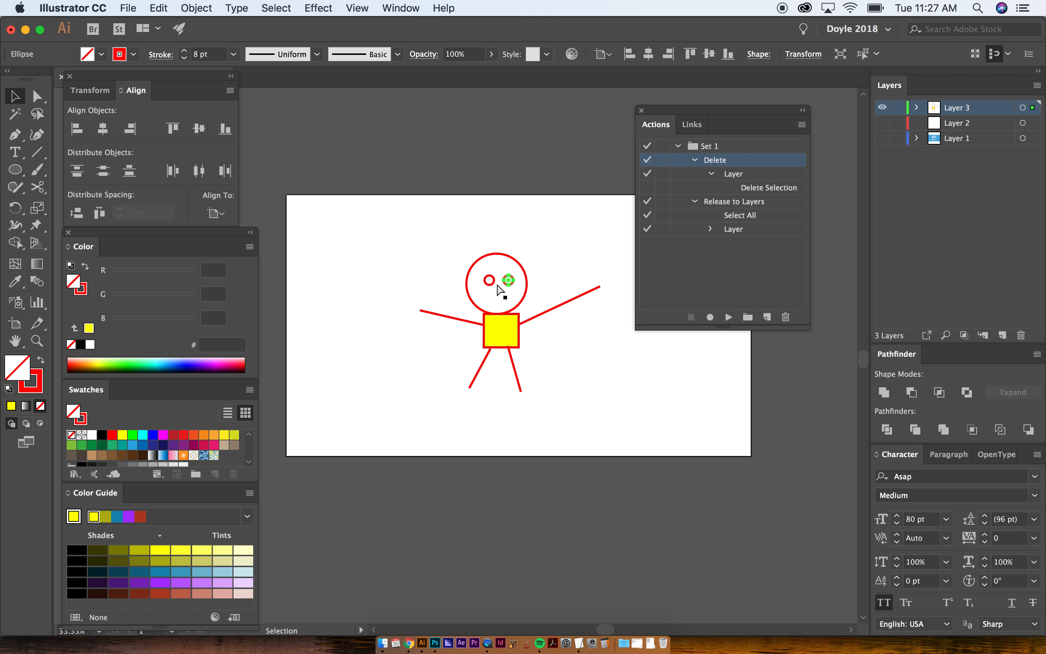
{"action": "left_click", "coordinate": [497, 283]}
{"action": "left_click_drag", "start_coordinate": [490, 285], "coordinate": [500, 304], "text": "alt"}
{"action": "left_click", "coordinate": [533, 224]}
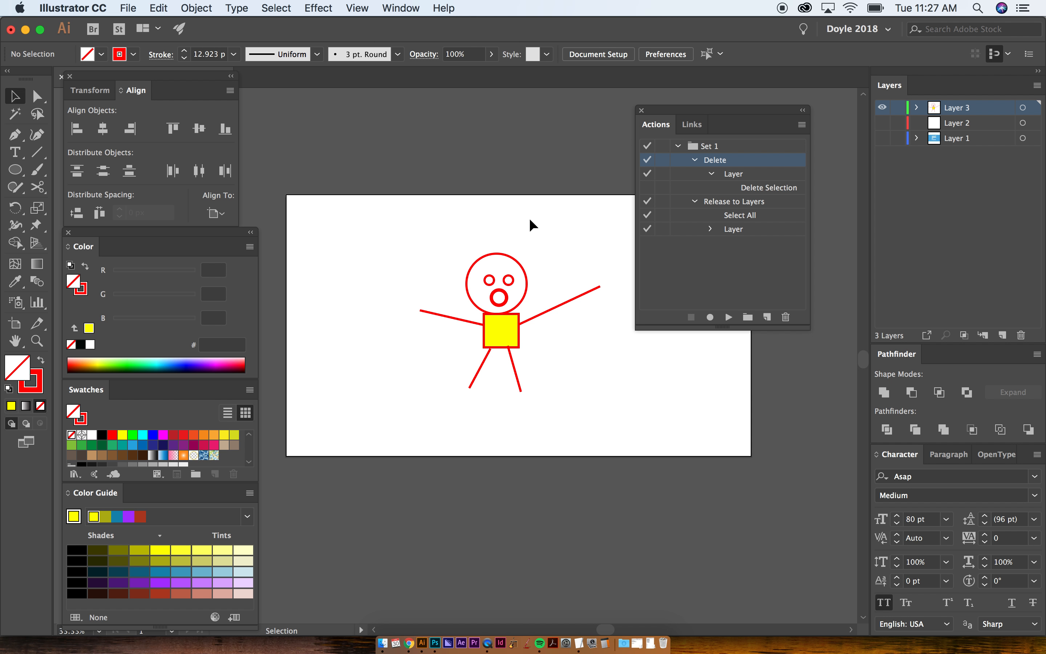
- Select all parts of the stick figure
{"action": "scroll", "coordinate": [386, 244], "scroll_direction": "right", "scroll_amount": 1}
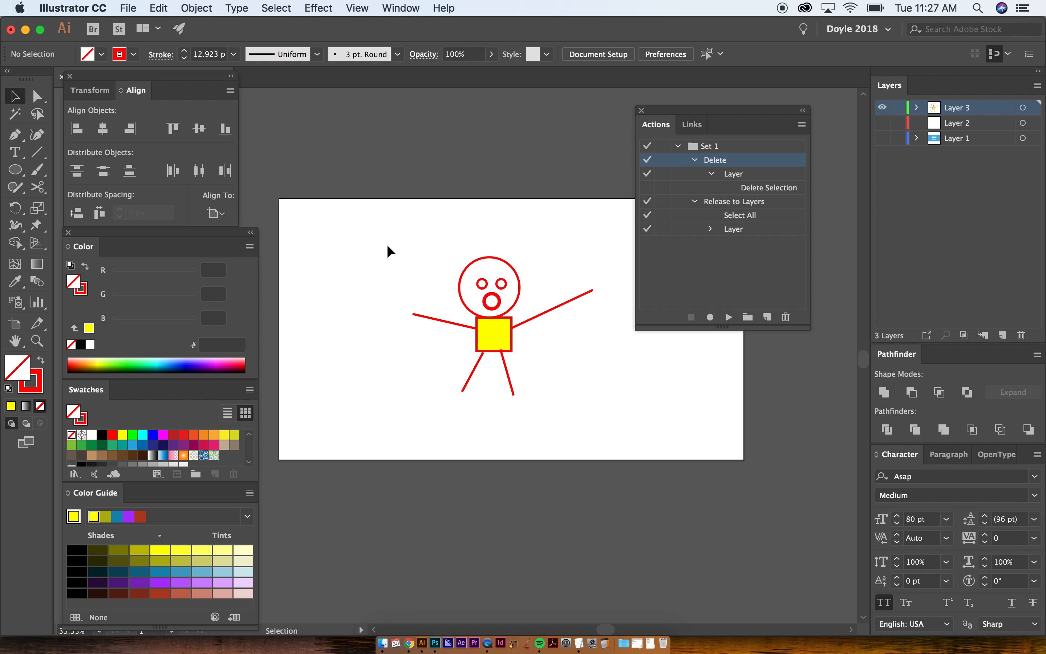
{"action": "left_click_drag", "start_coordinate": [385, 239], "coordinate": [570, 407]}
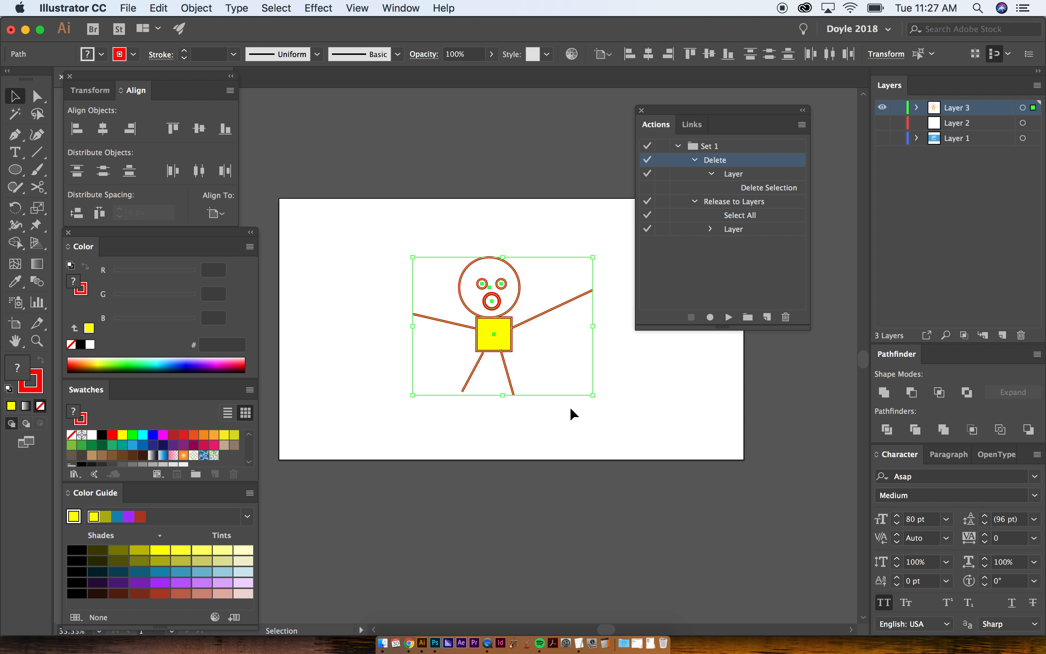
{"action": "left_click", "coordinate": [461, 227]}
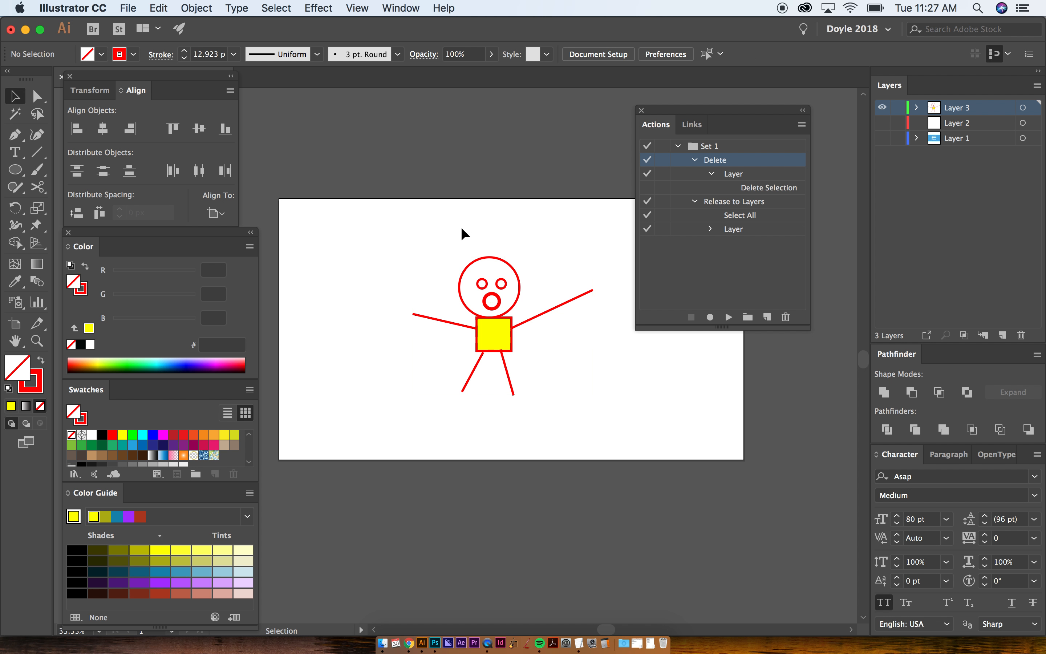
{"action": "left_click_drag", "start_coordinate": [423, 227], "coordinate": [575, 404]}
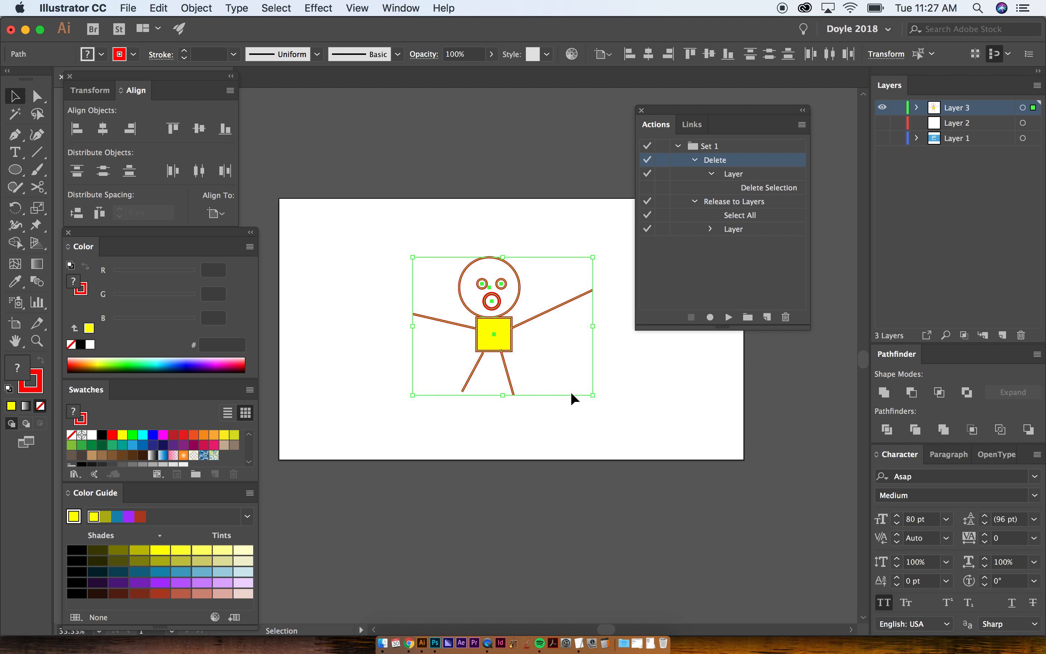
{"action": "left_click", "coordinate": [512, 242]}
{"action": "key", "text": "super+a"}
- Locate the Release to Layers (Sequence) command and expand Layer 3 to inspect the figure's separate objects
{"action": "left_click", "coordinate": [1038, 86]}
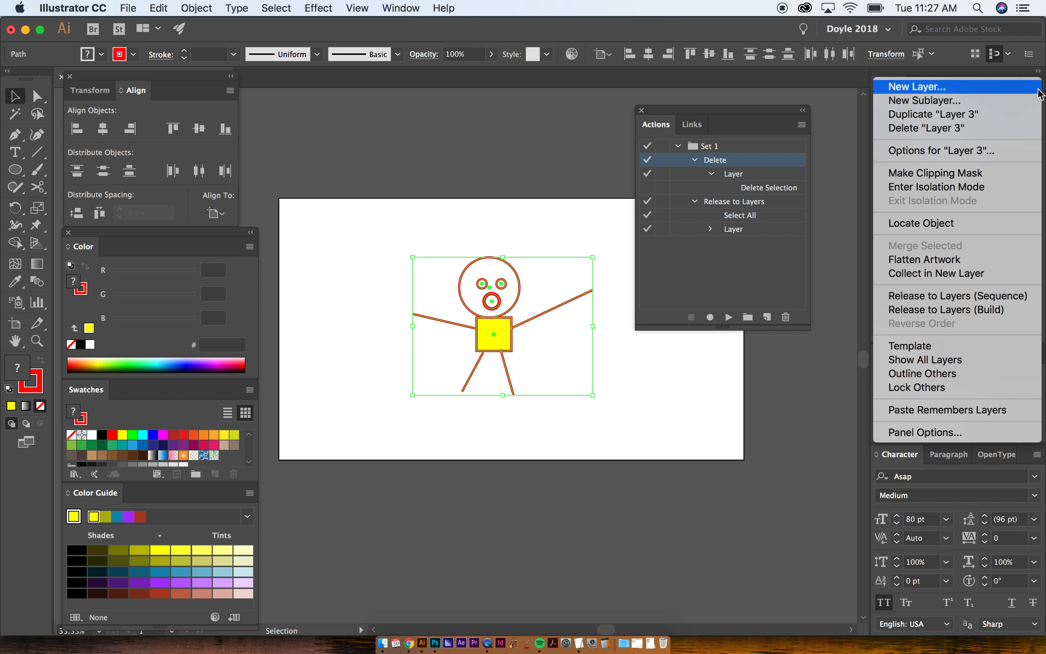
{"action": "left_click", "coordinate": [917, 298]}
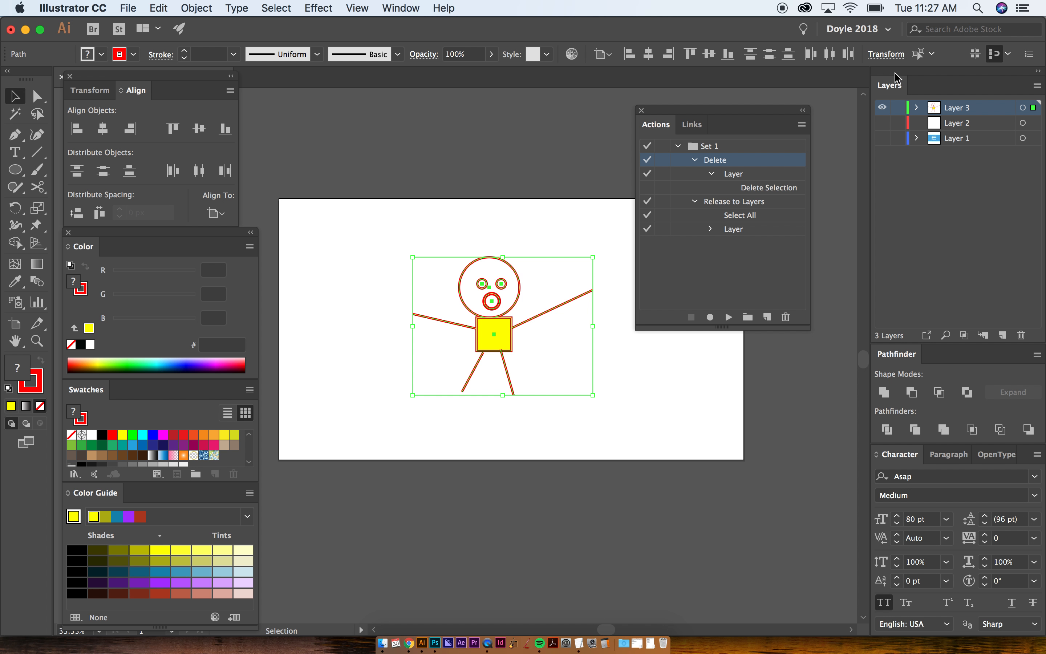
{"action": "left_click", "coordinate": [918, 107]}
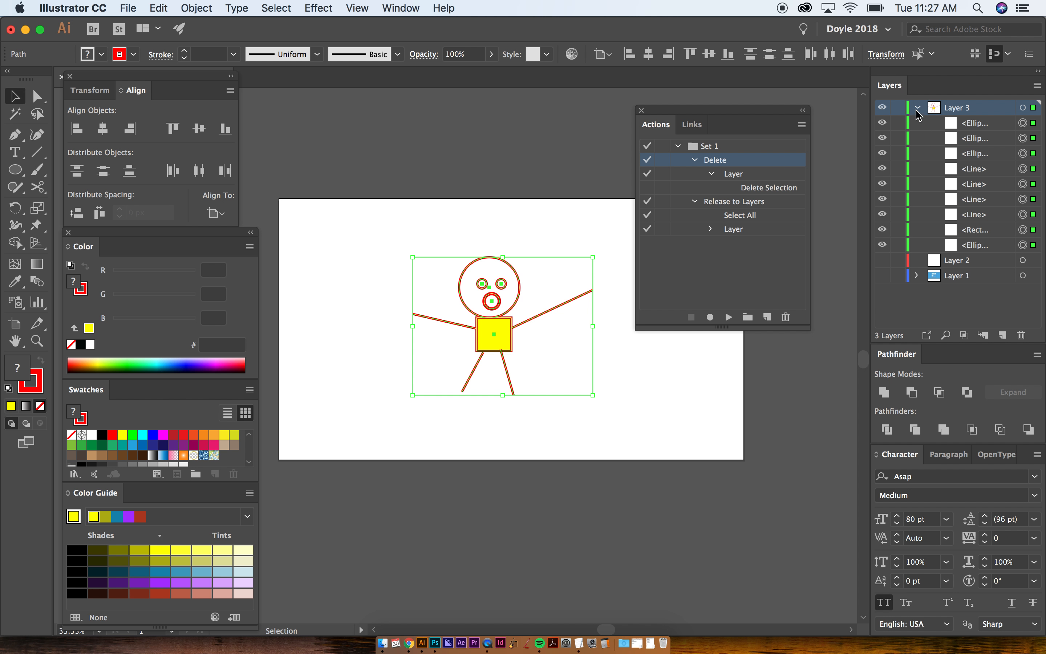
{"action": "left_click", "coordinate": [979, 127]}
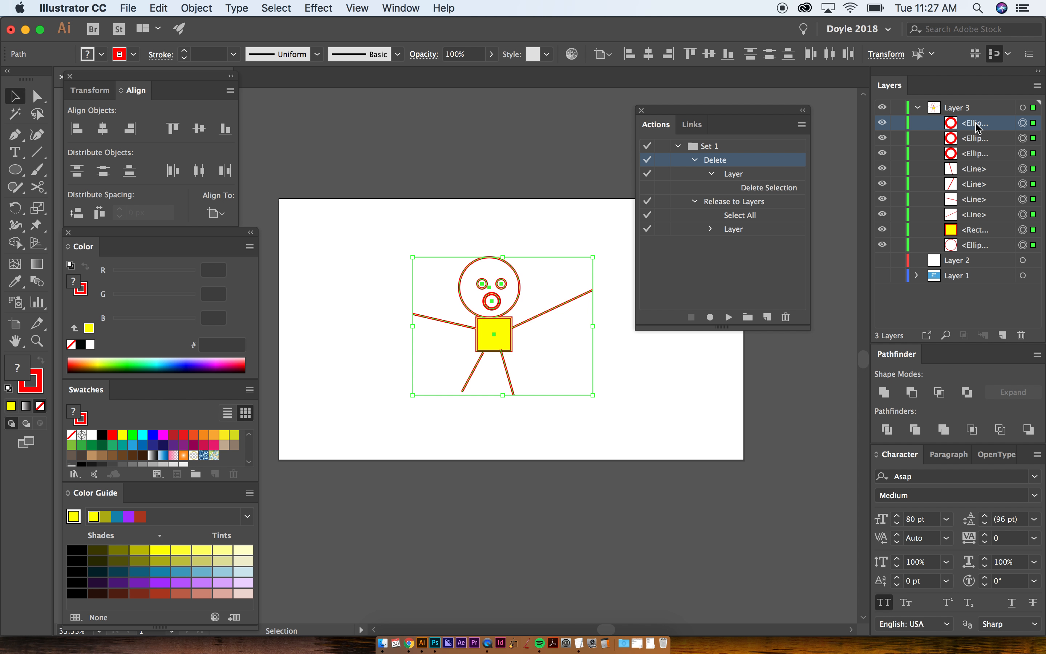
{"action": "left_click", "coordinate": [957, 111]}
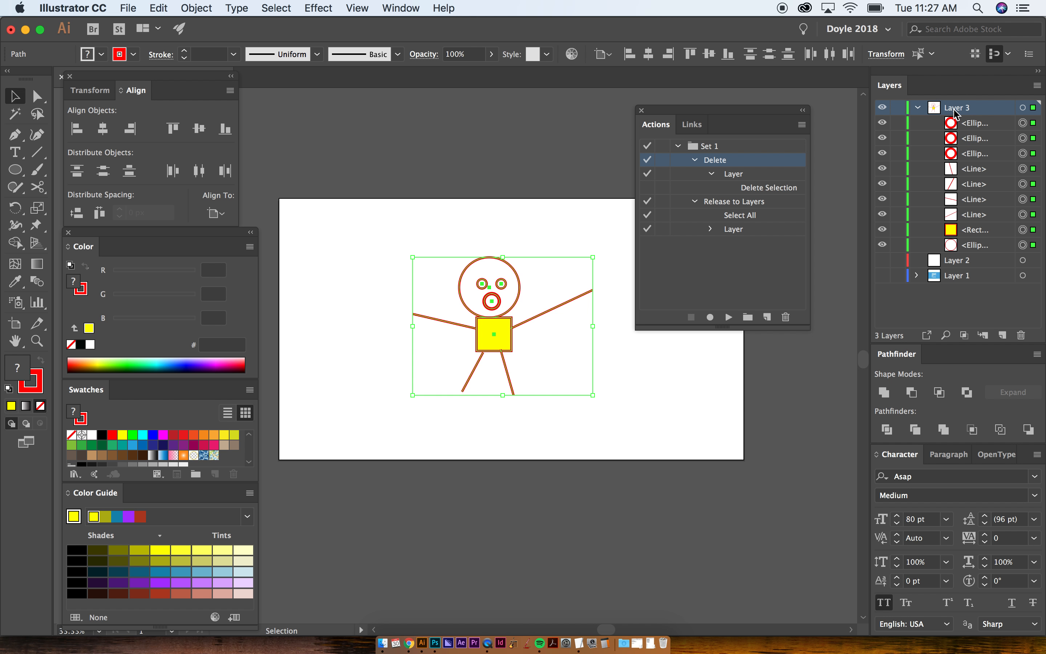
- Delete the existing Release to Layers action from Set 1
{"action": "left_click", "coordinate": [721, 206]}
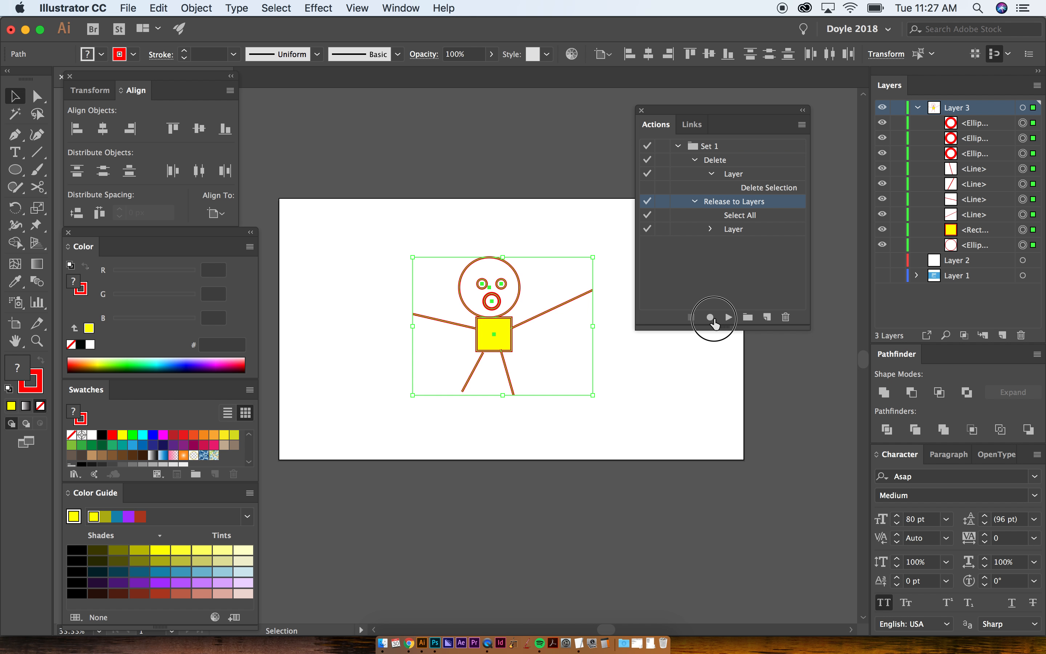
{"action": "left_click", "coordinate": [785, 318]}
{"action": "left_click", "coordinate": [731, 232]}
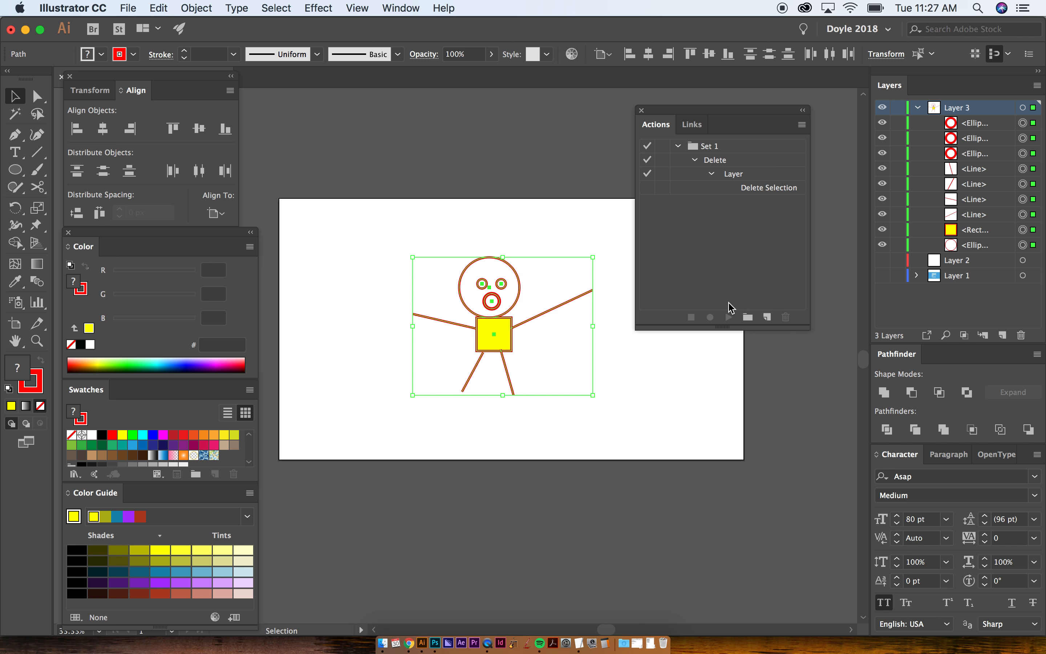
{"action": "left_click", "coordinate": [768, 318]}
{"action": "type", "text": "Release to LAyers"}
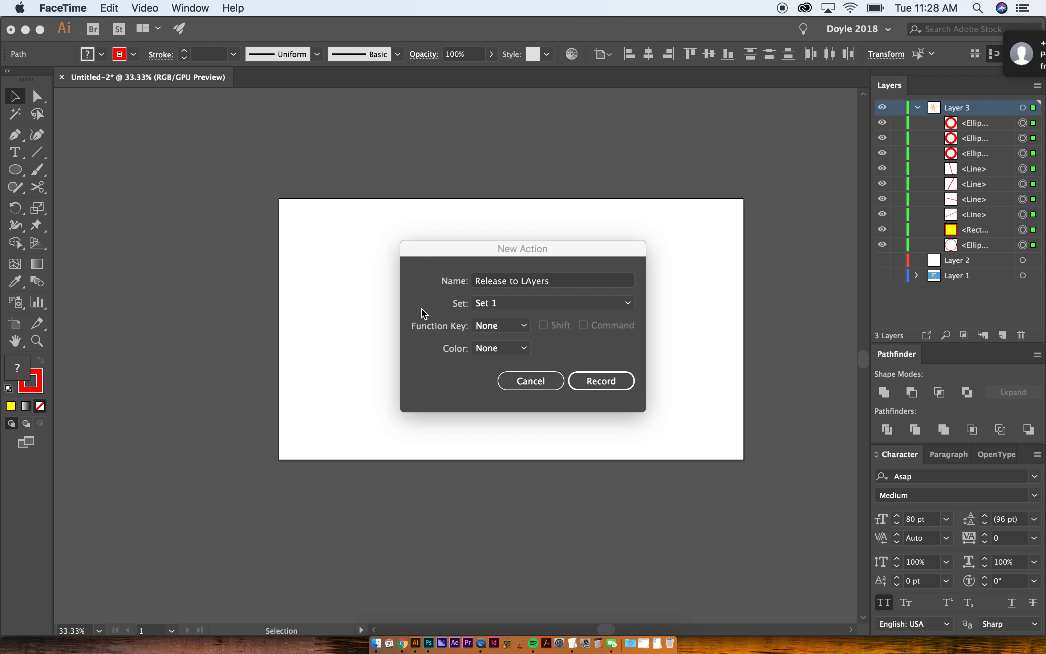
{"action": "left_click", "coordinate": [997, 66]}
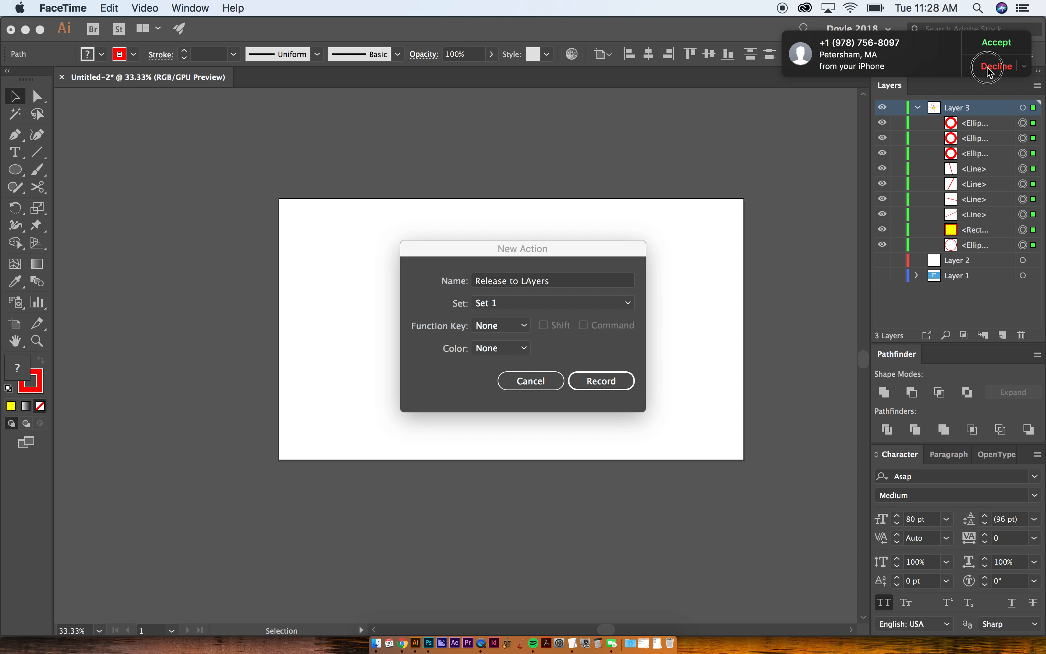
{"action": "left_click", "coordinate": [455, 248]}
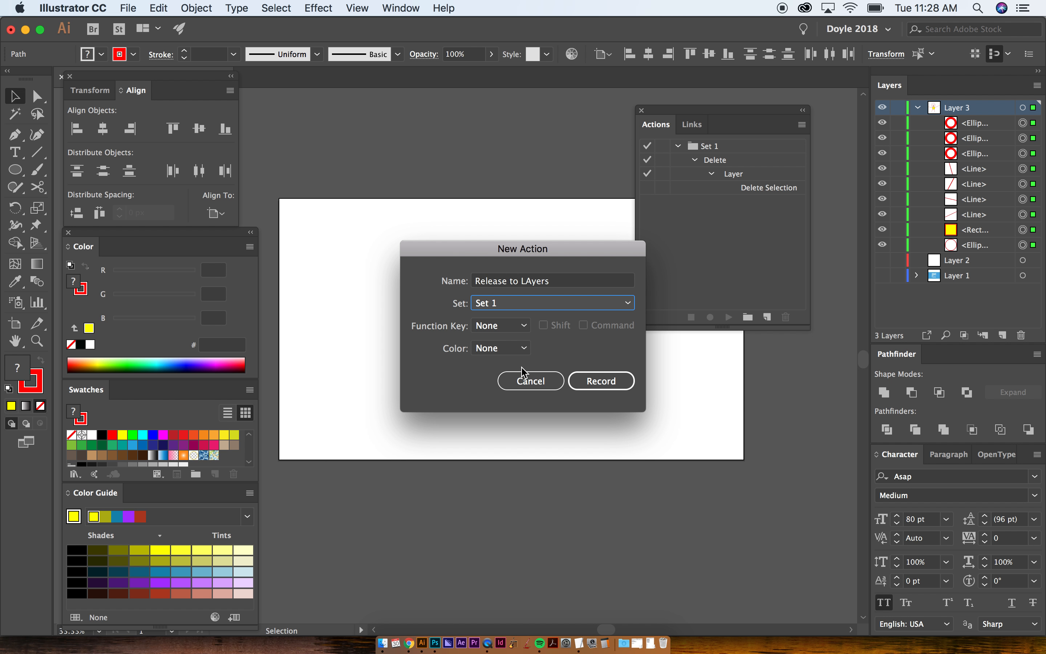
{"action": "left_click", "coordinate": [497, 329]}
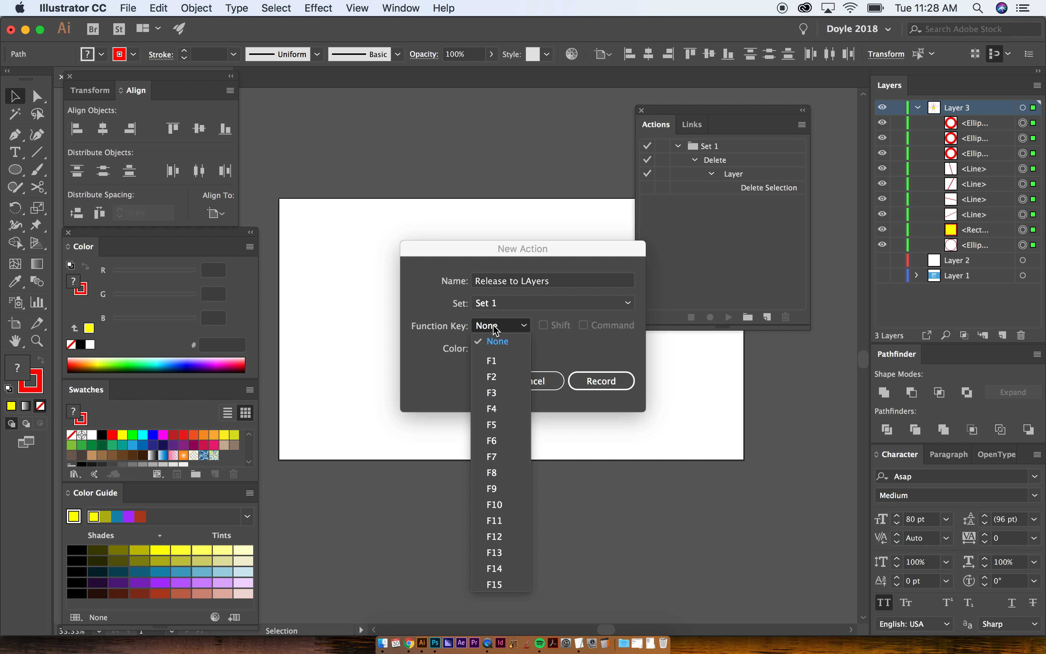
{"action": "left_click", "coordinate": [505, 364]}
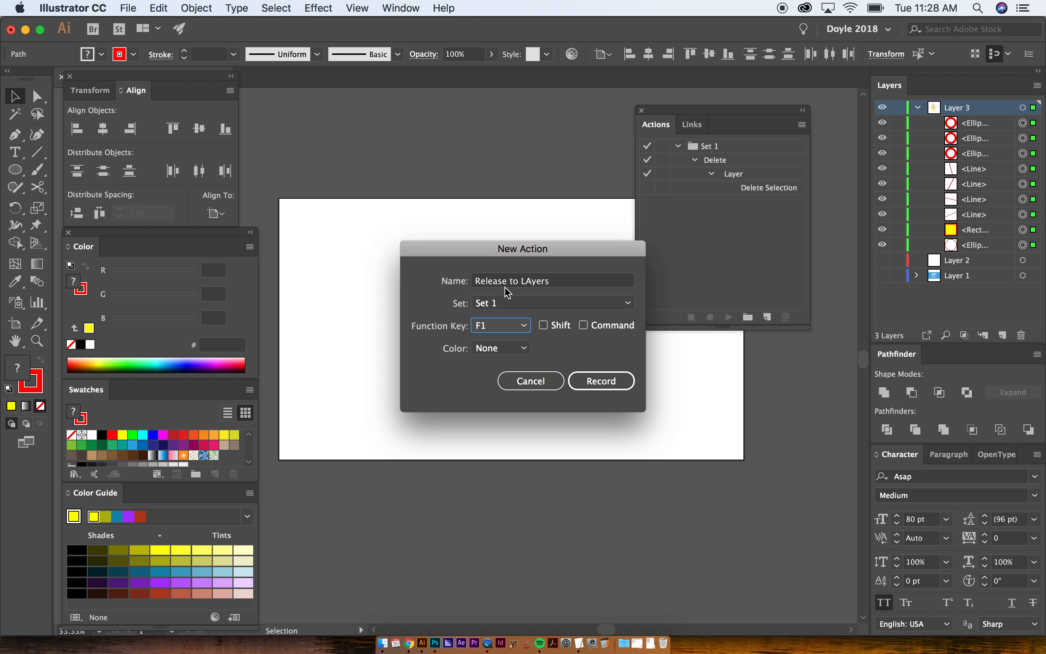
{"action": "left_click", "coordinate": [503, 353]}
{"action": "left_click", "coordinate": [430, 352]}
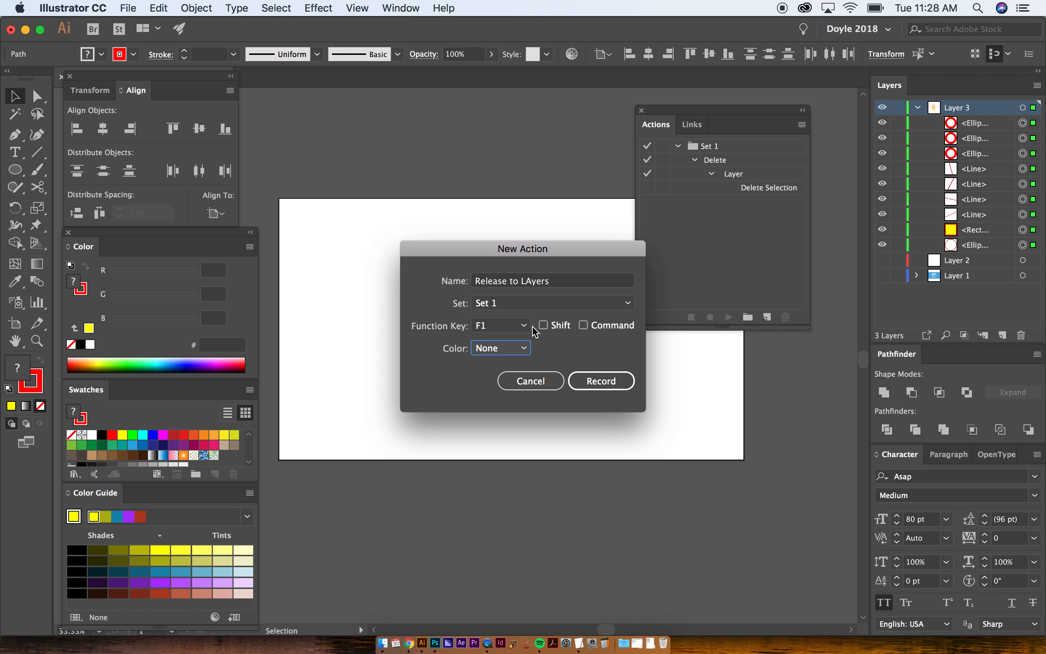
{"action": "left_click", "coordinate": [544, 326]}
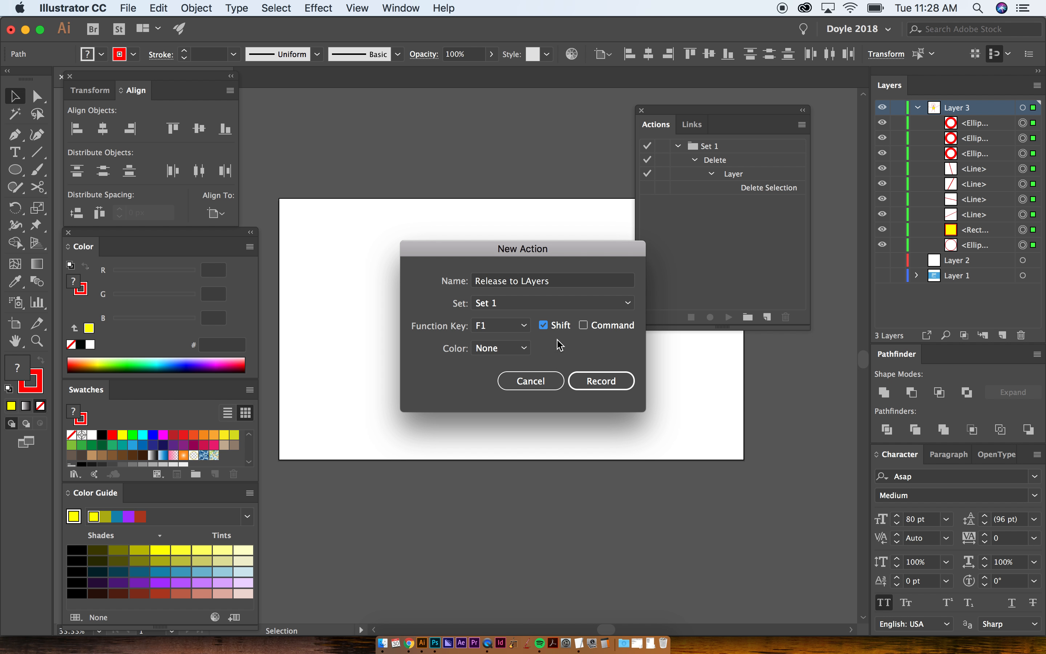
{"action": "left_click", "coordinate": [545, 326]}
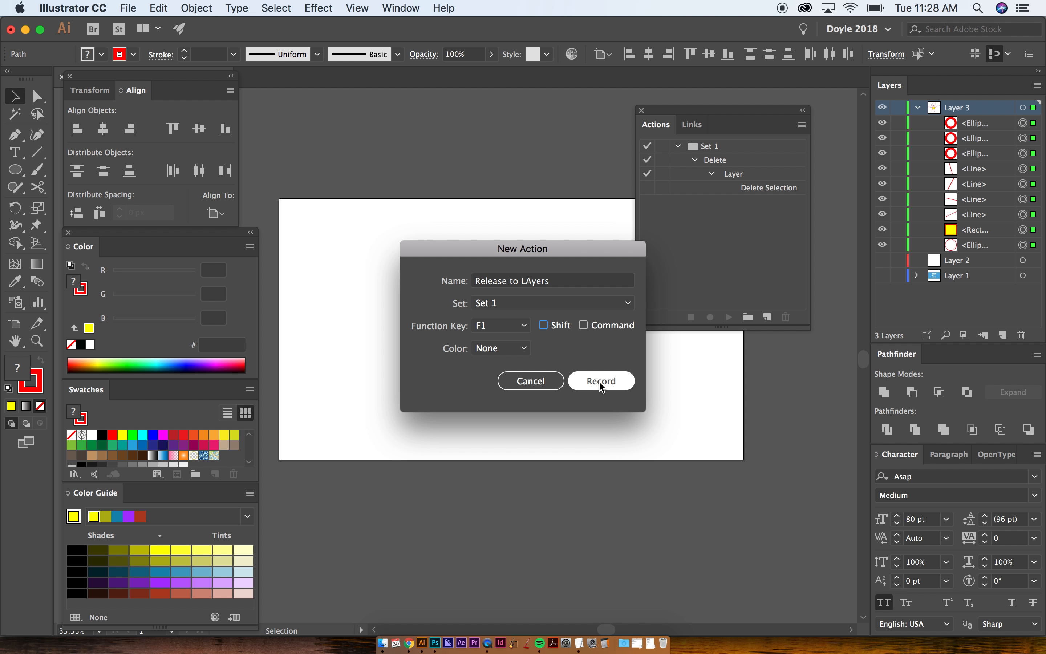
{"action": "left_click", "coordinate": [550, 375]}
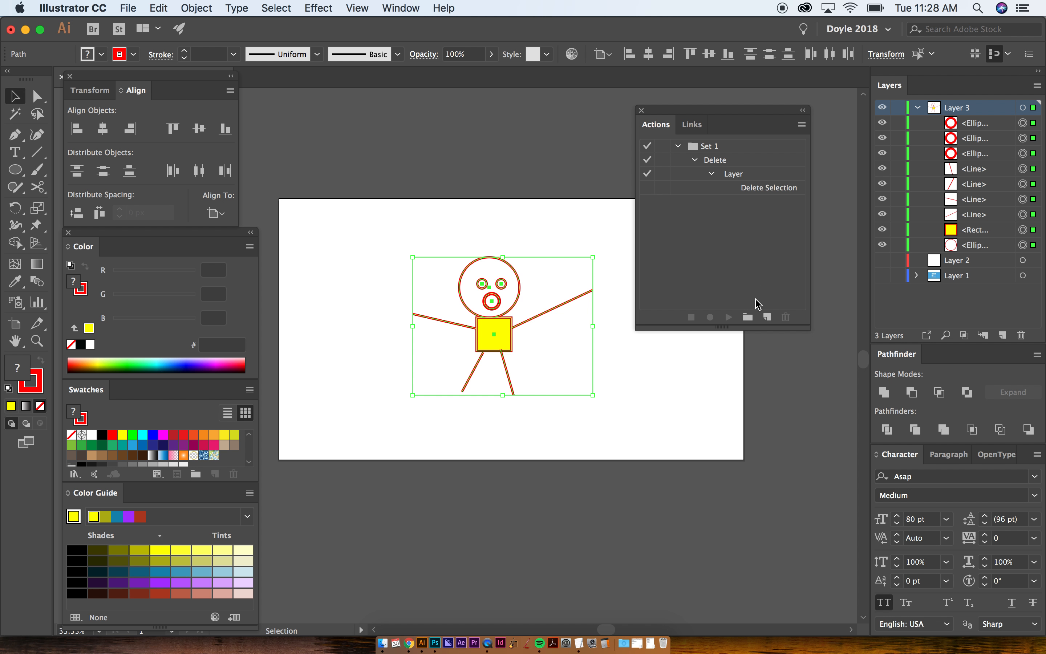
- Create an action named Release to Layers in Set 1 with function key F1 and start recording it
{"action": "left_click", "coordinate": [767, 317]}
{"action": "type", "text": "Release to Layers"}
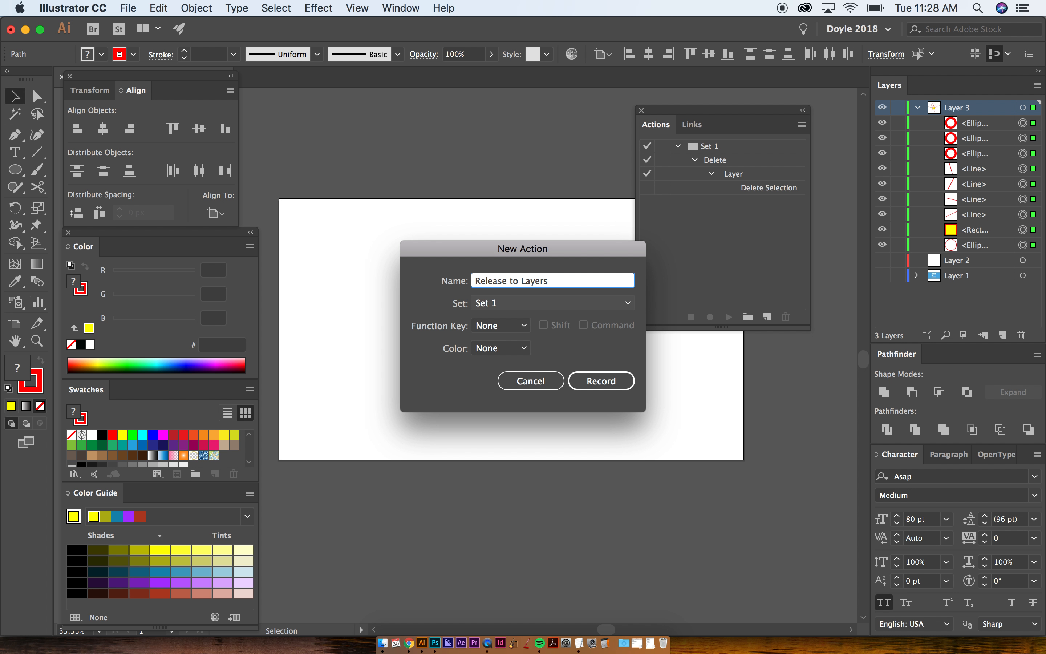
{"action": "left_click", "coordinate": [493, 325]}
{"action": "left_click", "coordinate": [491, 361]}
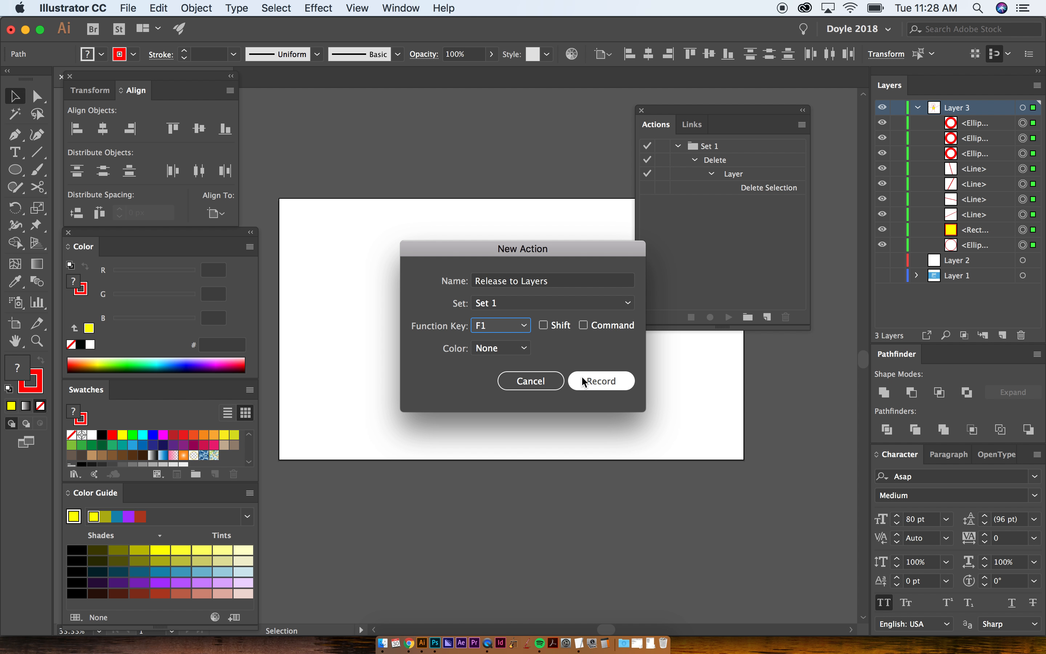
{"action": "left_click", "coordinate": [585, 382]}
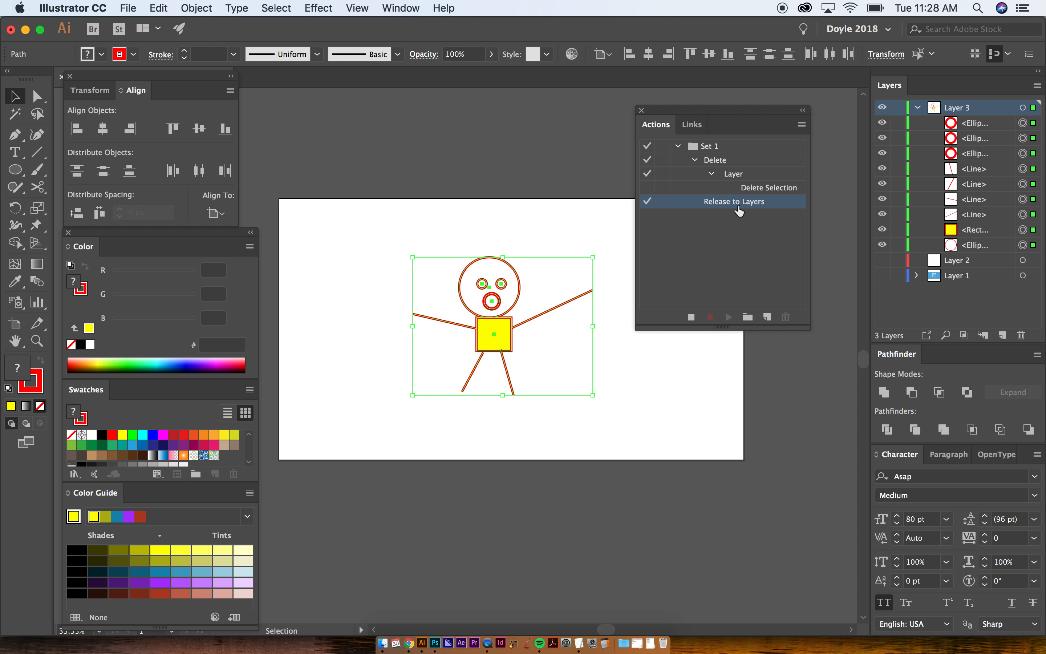
- Record the Release to Layers (Sequence) command on Layer 3 in the Release to Layers action, and stop recording
{"action": "left_click", "coordinate": [1038, 86]}
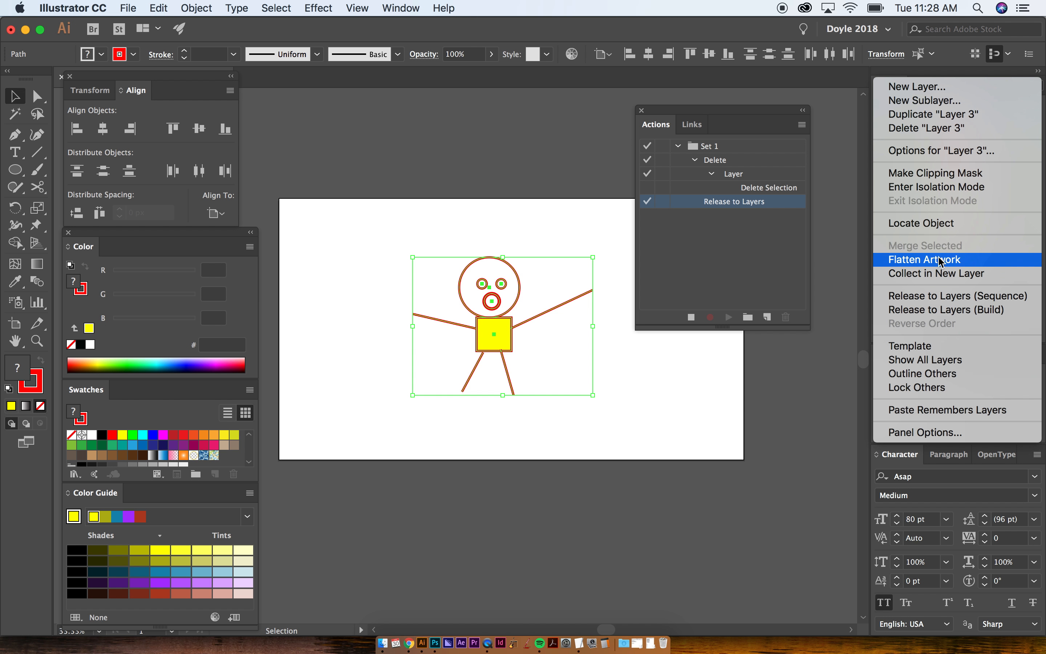
{"action": "left_click", "coordinate": [957, 297]}
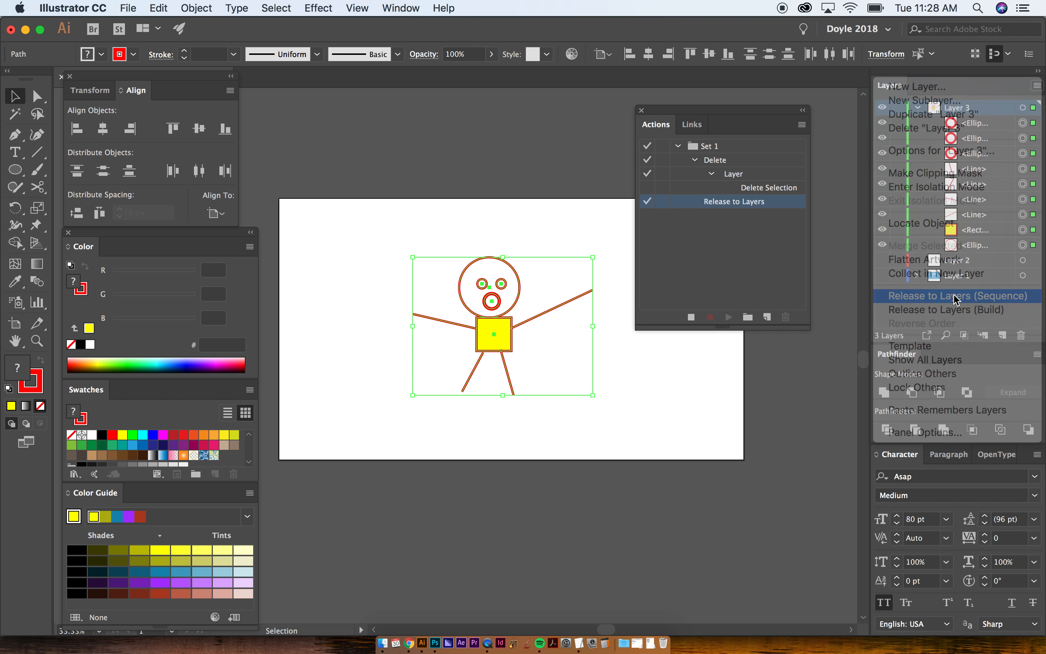
{"action": "left_click", "coordinate": [691, 318]}
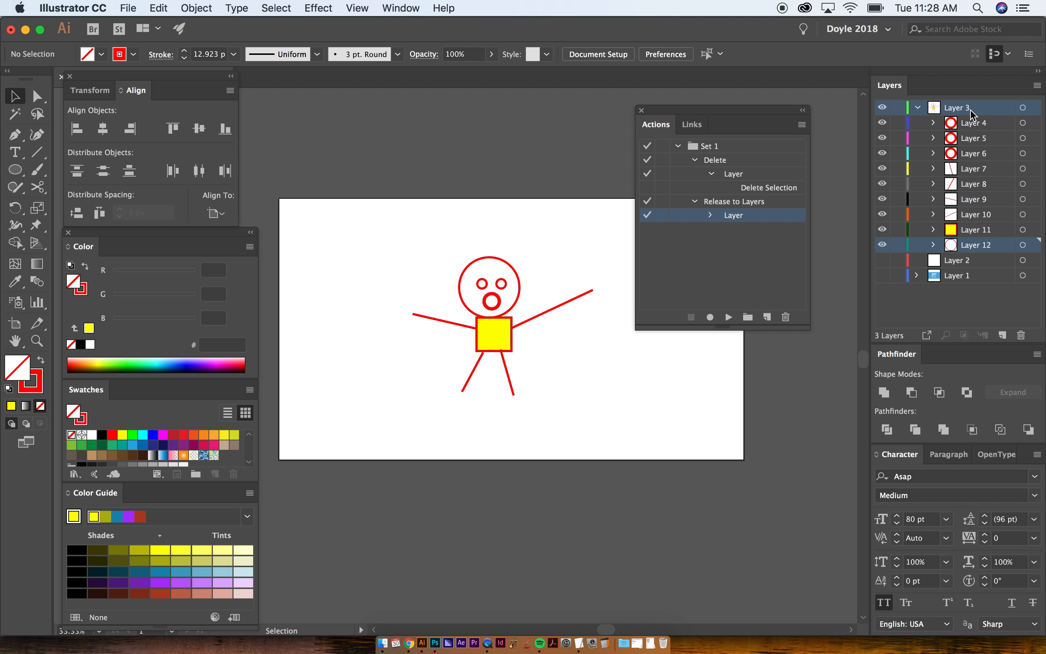
- Rename the released sublayer holding the stick figure's head circle to "head"
{"action": "key", "text": "super+a"}
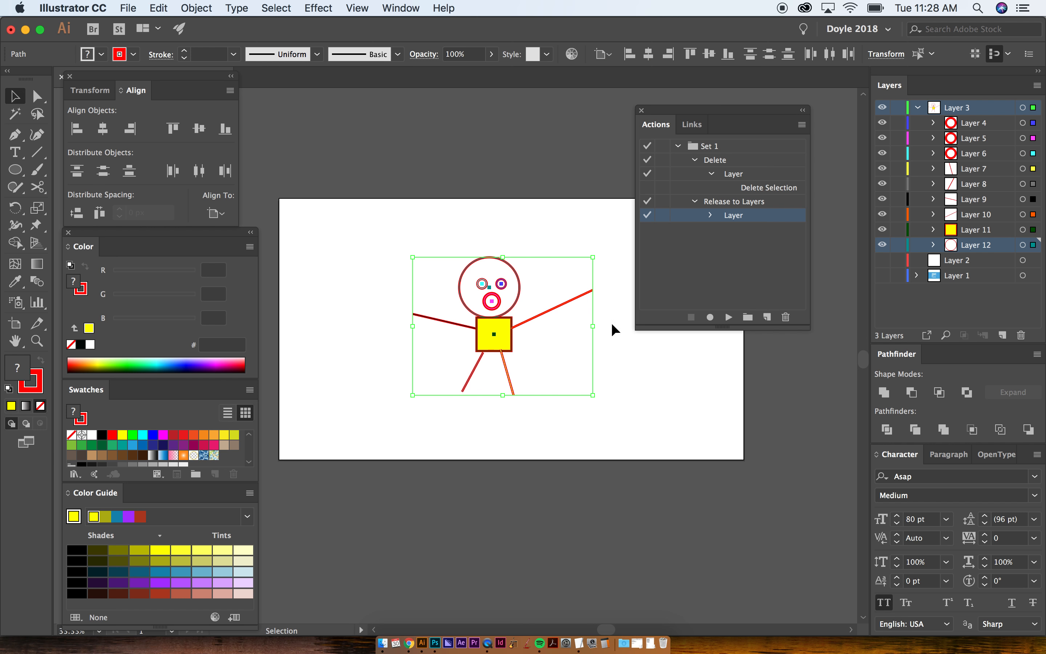
{"action": "left_click", "coordinate": [978, 125]}
{"action": "left_click", "coordinate": [973, 246]}
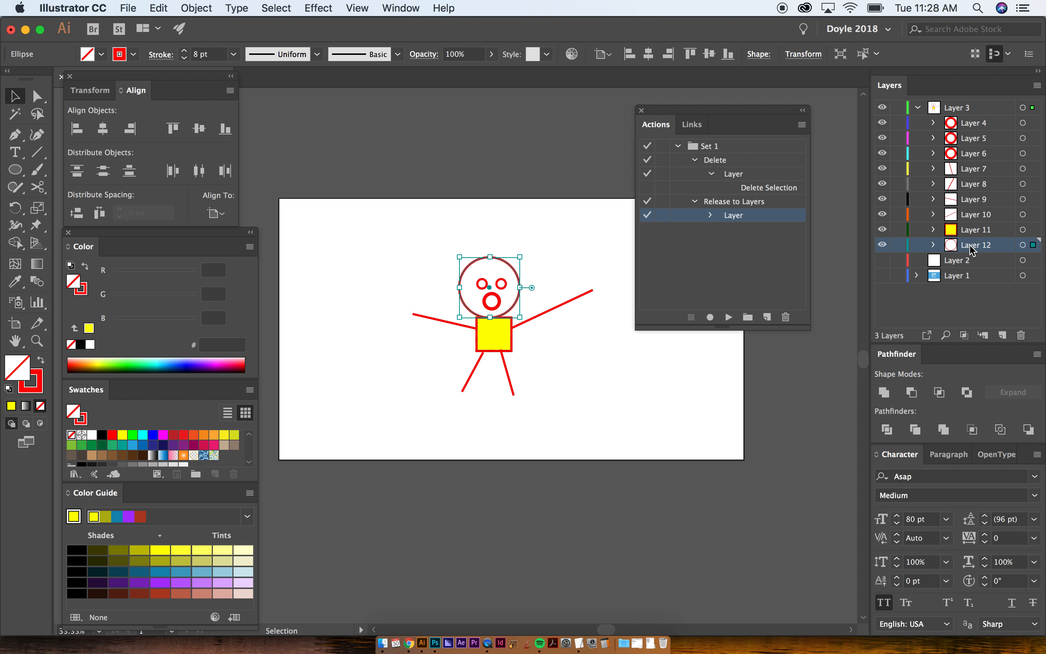
{"action": "double_click", "coordinate": [978, 245]}
{"action": "type", "text": "head"}
{"action": "key", "text": "Return"}
- Move all the released sublayers out of Layer 3 to the top level and delete the emptied Layer 3
{"action": "left_click", "coordinate": [971, 125], "text": "shift"}
{"action": "left_click_drag", "start_coordinate": [970, 124], "coordinate": [955, 103]}
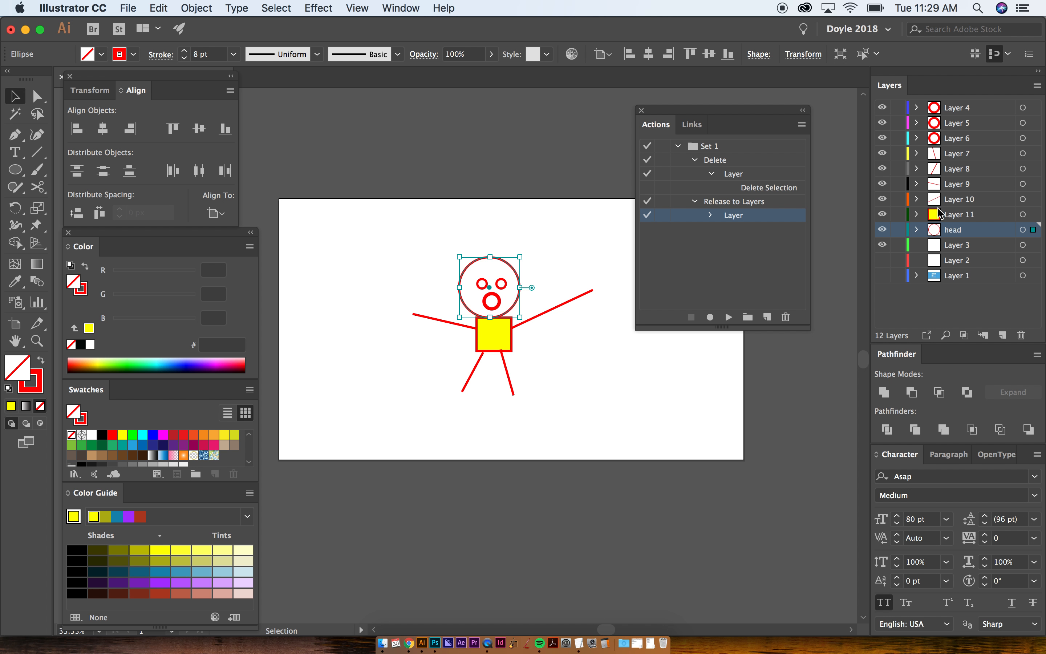
{"action": "left_click", "coordinate": [944, 245]}
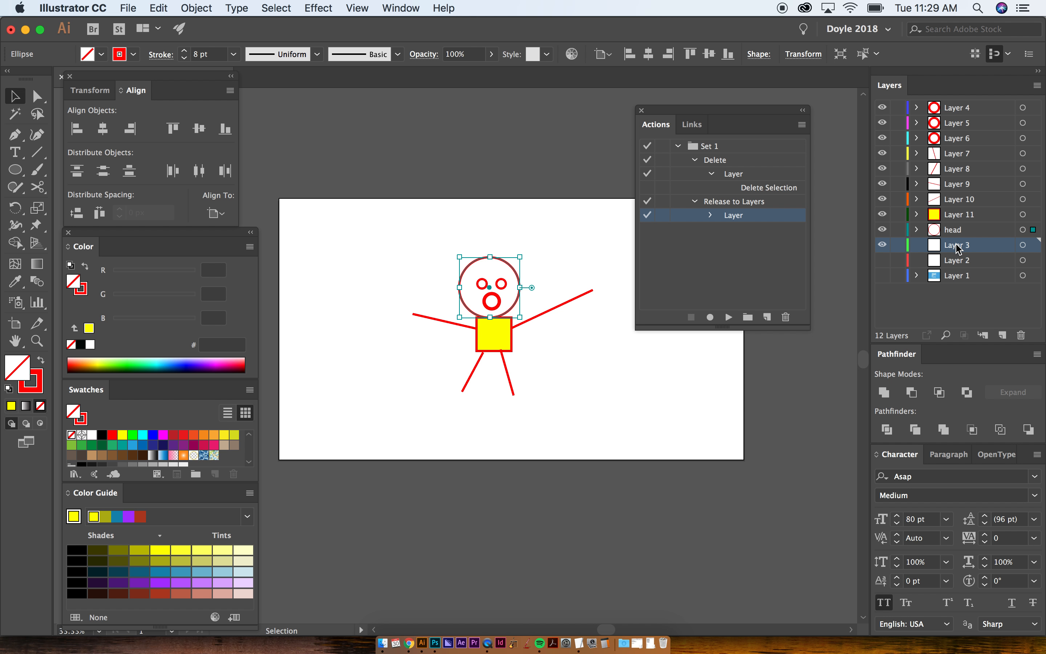
{"action": "key", "text": "F2"}
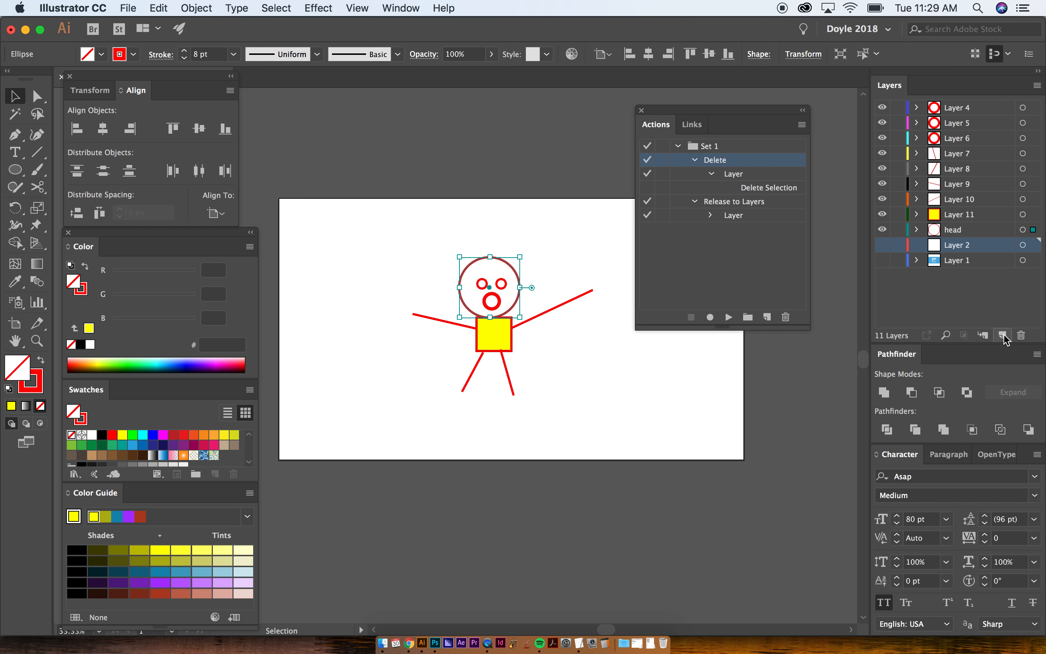
- Delete the stick figure artwork, and remove Layers 4 through 11 with the Delete action
{"action": "left_click_drag", "start_coordinate": [427, 241], "coordinate": [604, 418]}
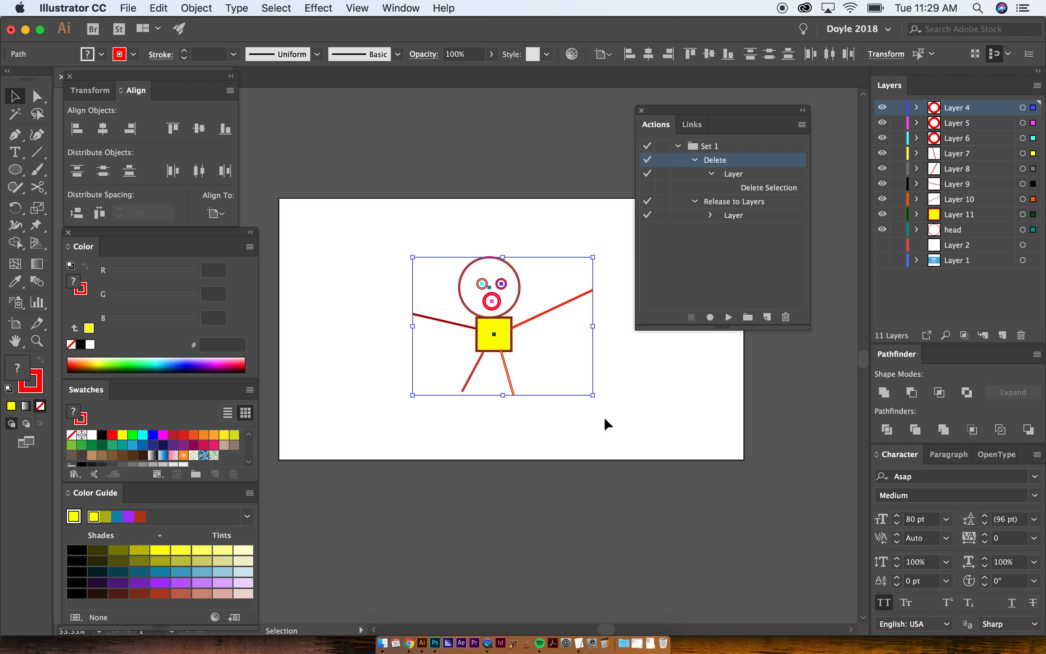
{"action": "key", "text": "Delete"}
{"action": "left_click", "coordinate": [956, 215], "text": "shift"}
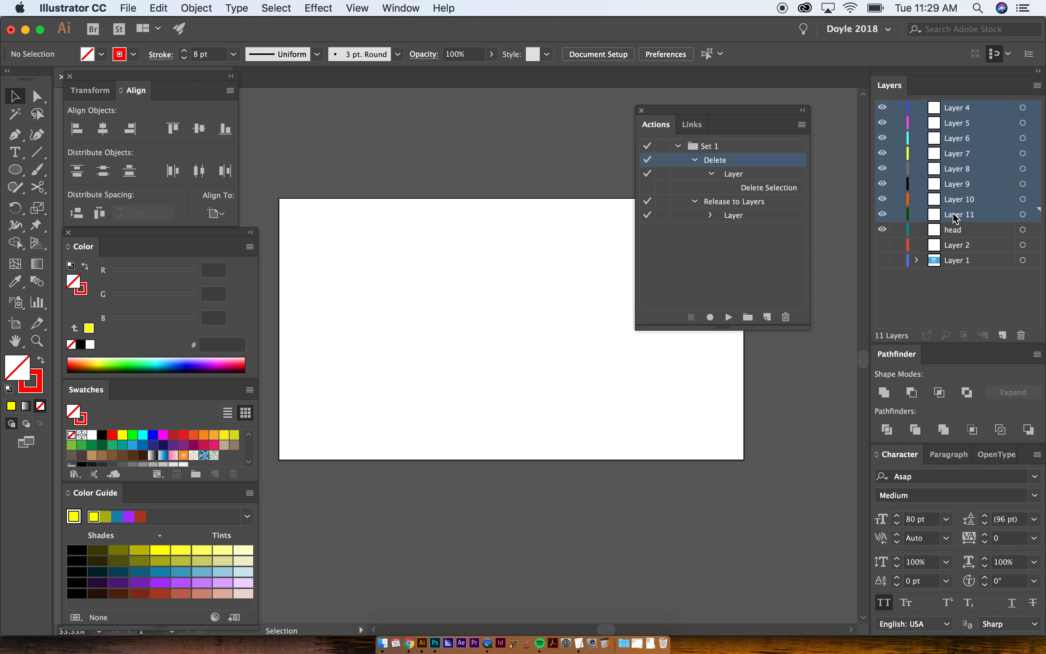
{"action": "key", "text": "F2"}
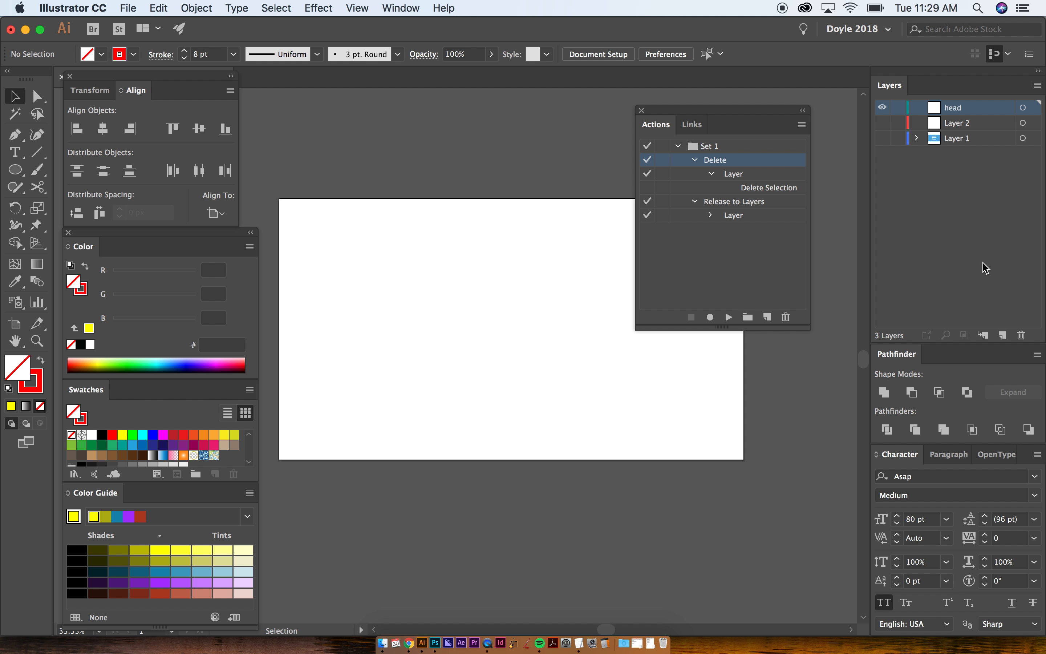
- Create a new layer above the head layer, and briefly show Layer 1 to check the topic list
{"action": "key", "text": "super+l"}
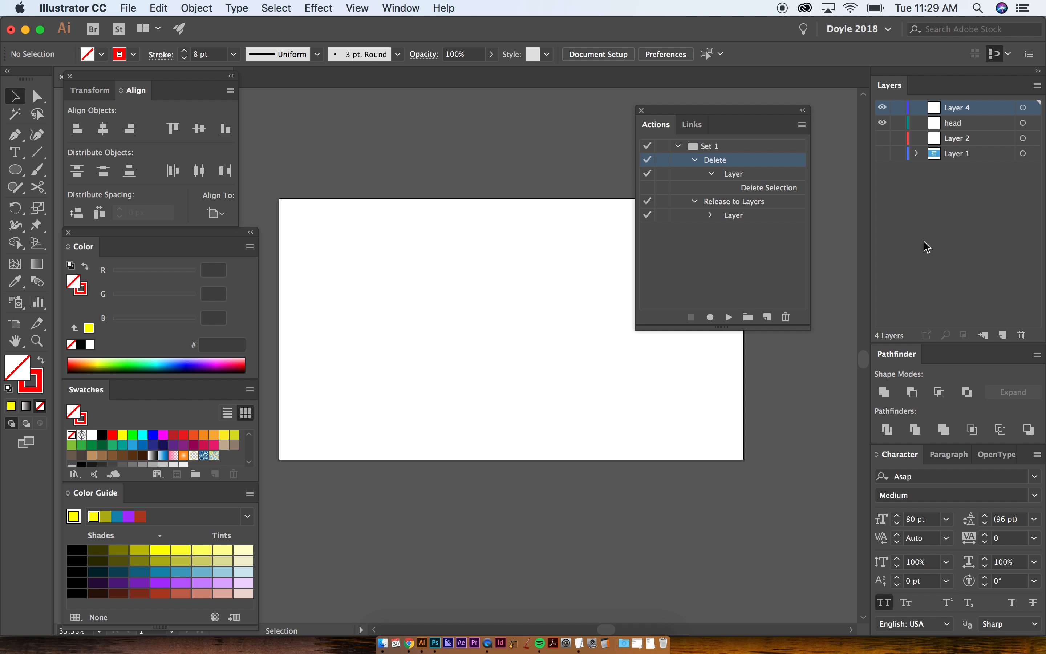
{"action": "left_click", "coordinate": [884, 154]}
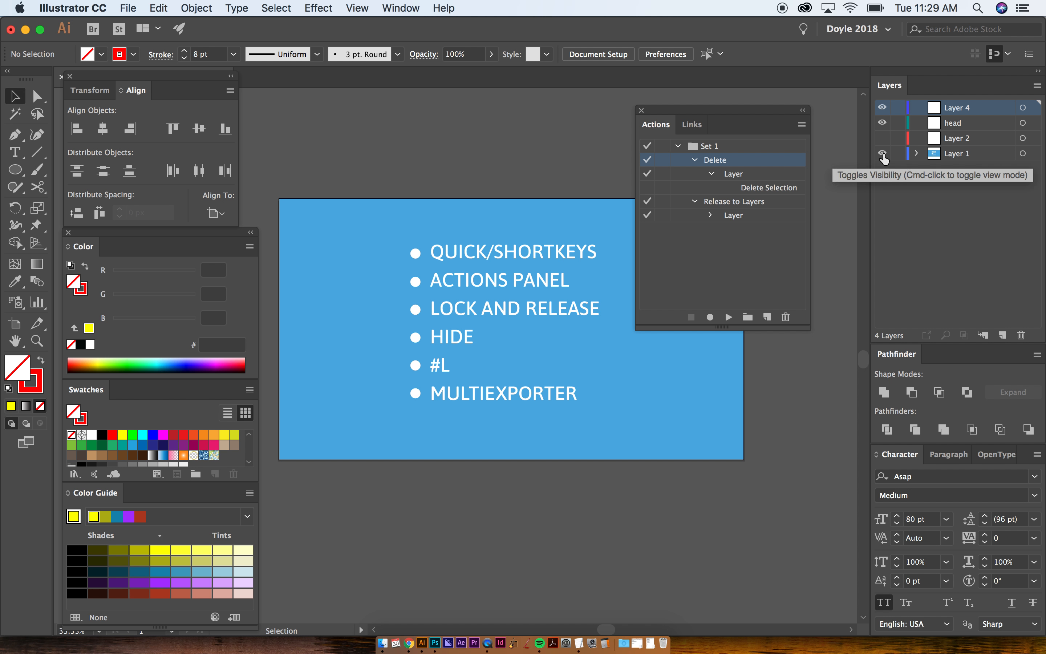
{"action": "left_click", "coordinate": [884, 155]}
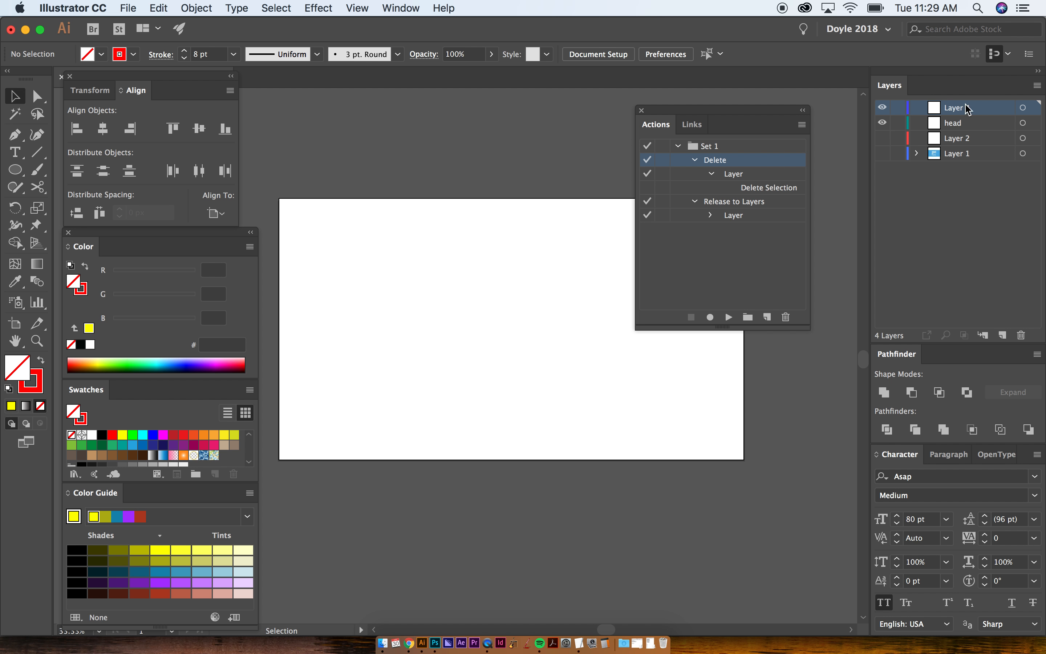
- Paste the stick figure in front on Layer 4 and run the Release to Layers action on it
{"action": "left_click", "coordinate": [946, 105]}
{"action": "key", "text": "super+f"}
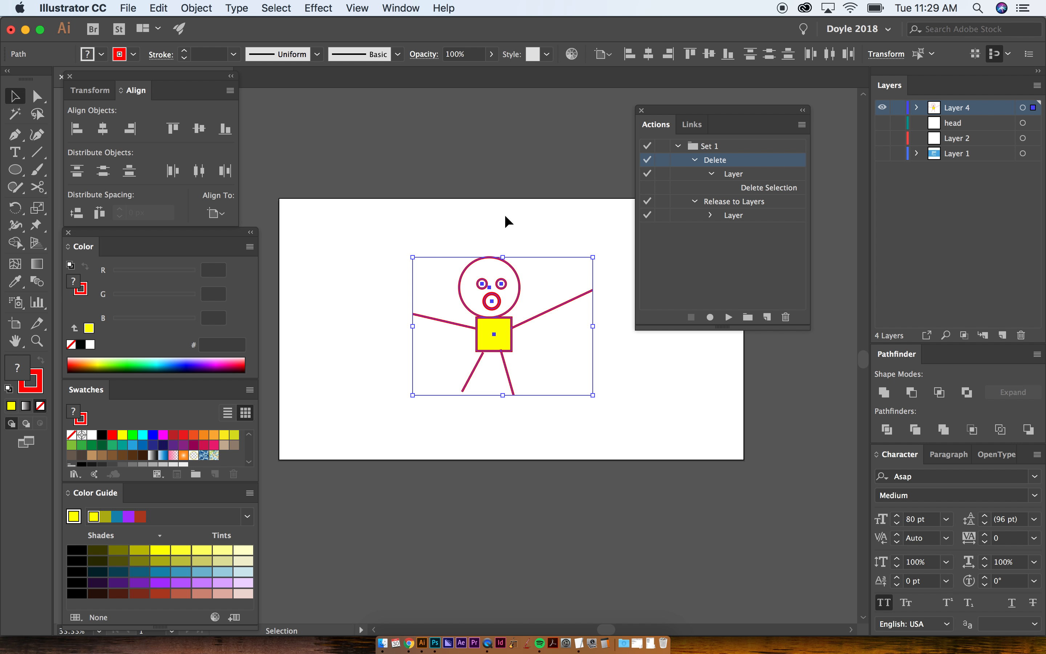
{"action": "key", "text": "F2"}
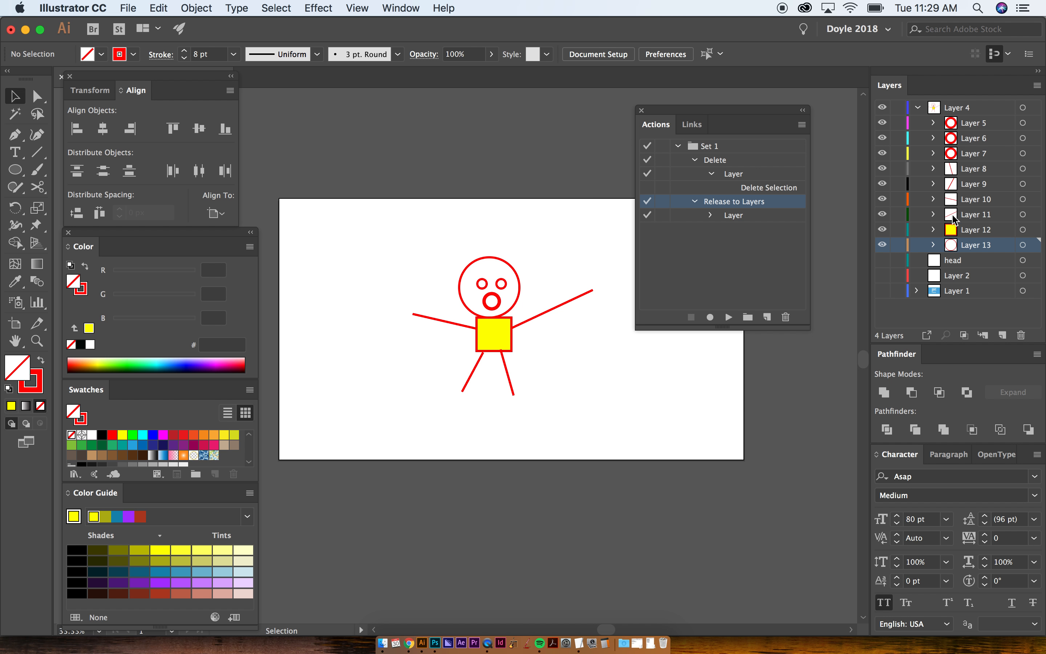
- Remove Layer 4, the head layer and Layer 2 with the Delete action, and show Layer 1
{"action": "left_click", "coordinate": [932, 107]}
{"action": "key", "text": "F1"}
{"action": "key", "text": "Return"}
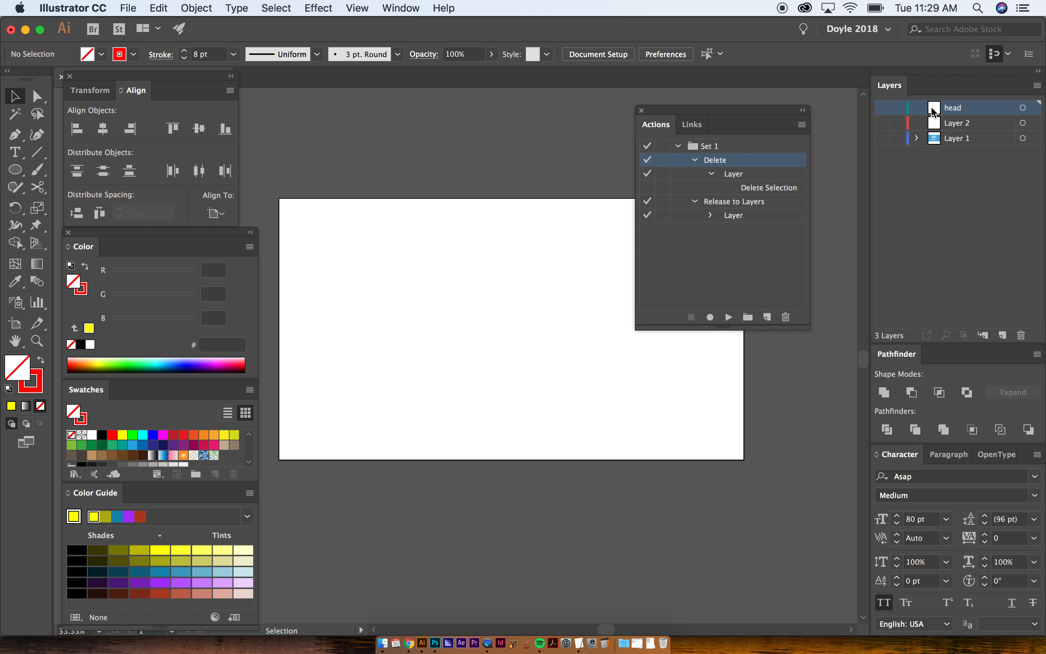
{"action": "left_click", "coordinate": [947, 124], "text": "shift"}
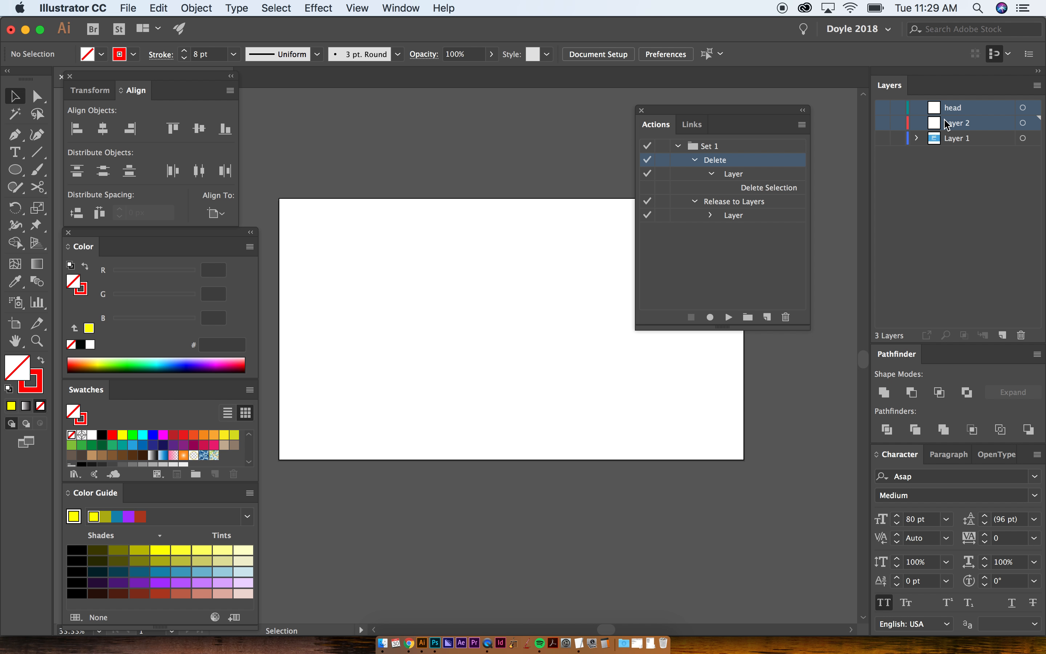
{"action": "key", "text": "F1"}
{"action": "left_click", "coordinate": [881, 109]}
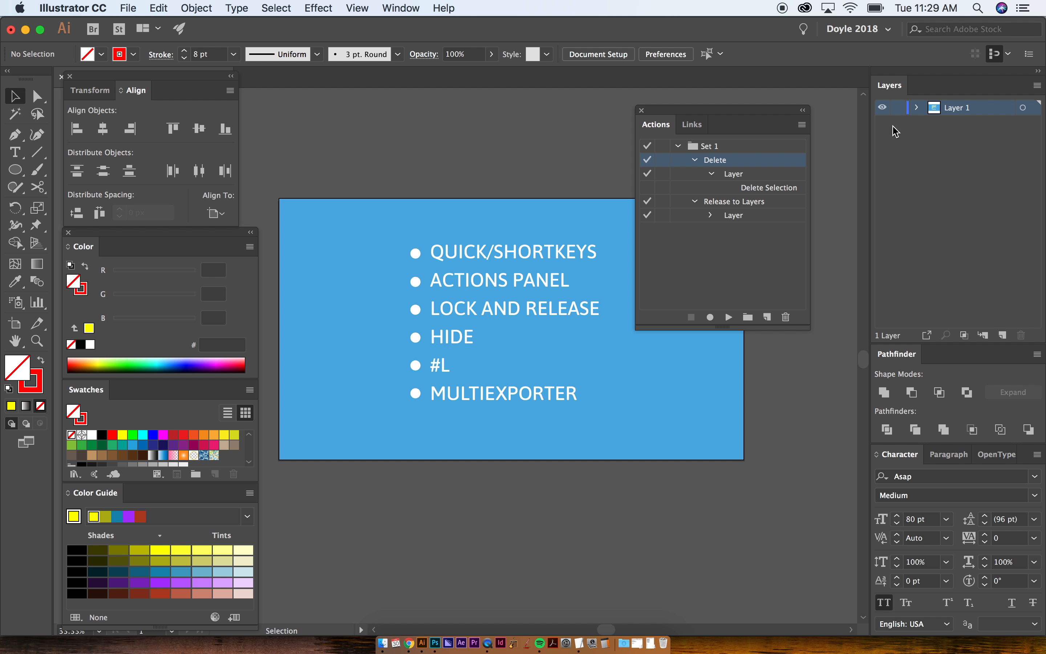
- Hide Layer 1 and create a new layer above it
{"action": "left_click", "coordinate": [882, 107]}
{"action": "key", "text": "m"}
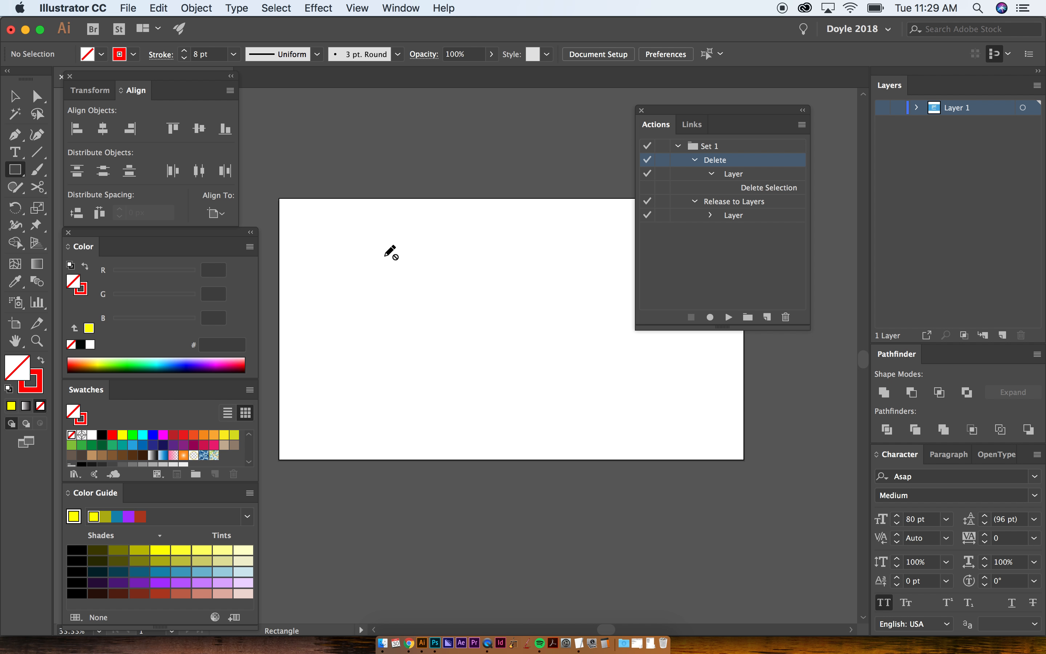
{"action": "key", "text": "v"}
{"action": "key", "text": "super+l"}
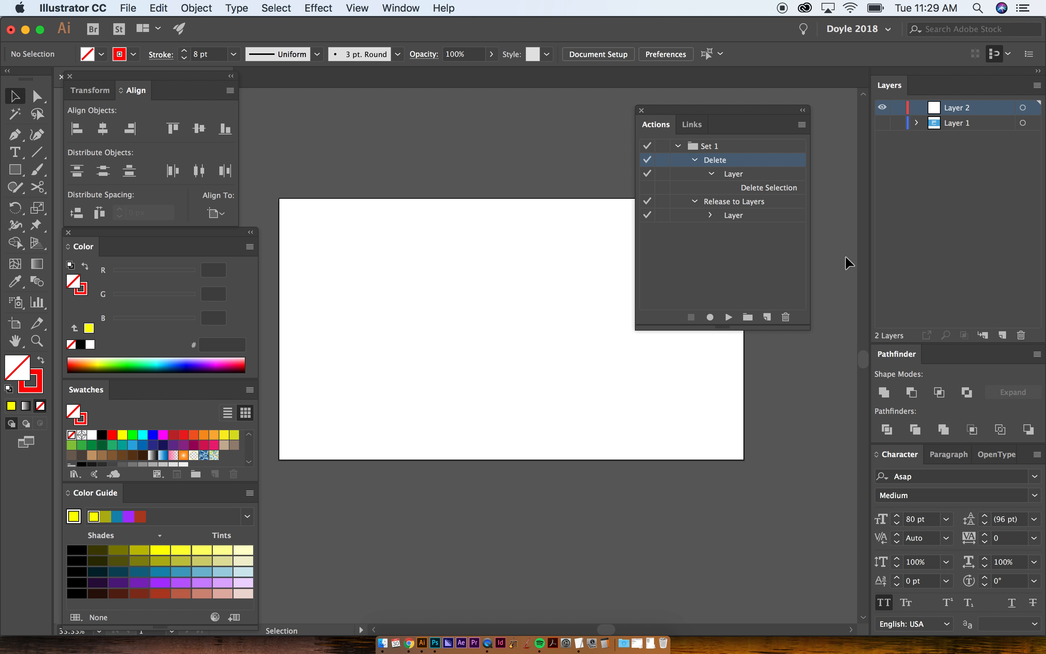
- Draw a square with green fill 00ff00 and no stroke in the upper middle of the artboard
{"action": "key", "text": "m"}
{"action": "left_click", "coordinate": [132, 446]}
{"action": "left_click", "coordinate": [133, 434]}
{"action": "key", "text": "x"}
{"action": "left_click", "coordinate": [72, 436]}
{"action": "key", "text": "x"}
{"action": "left_click_drag", "start_coordinate": [399, 239], "coordinate": [527, 364]}
- Duplicate the green square over its lower-right corner and fill the copy with purple 93278f
{"action": "key", "text": "v"}
{"action": "left_click", "coordinate": [184, 446]}
{"action": "key", "text": "super+shift+a"}
{"action": "left_click", "coordinate": [481, 315]}
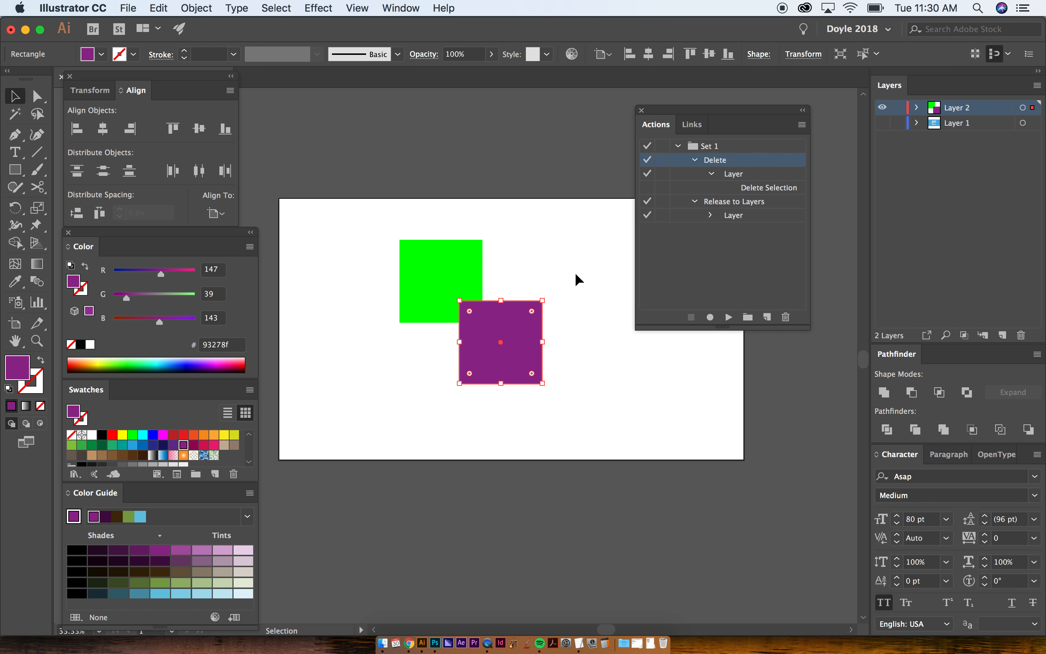
- Shrink the purple square and place it just outside the green square's upper-right corner
{"action": "left_click_drag", "start_coordinate": [512, 315], "coordinate": [490, 234]}
{"action": "key", "text": "super+shift+a"}
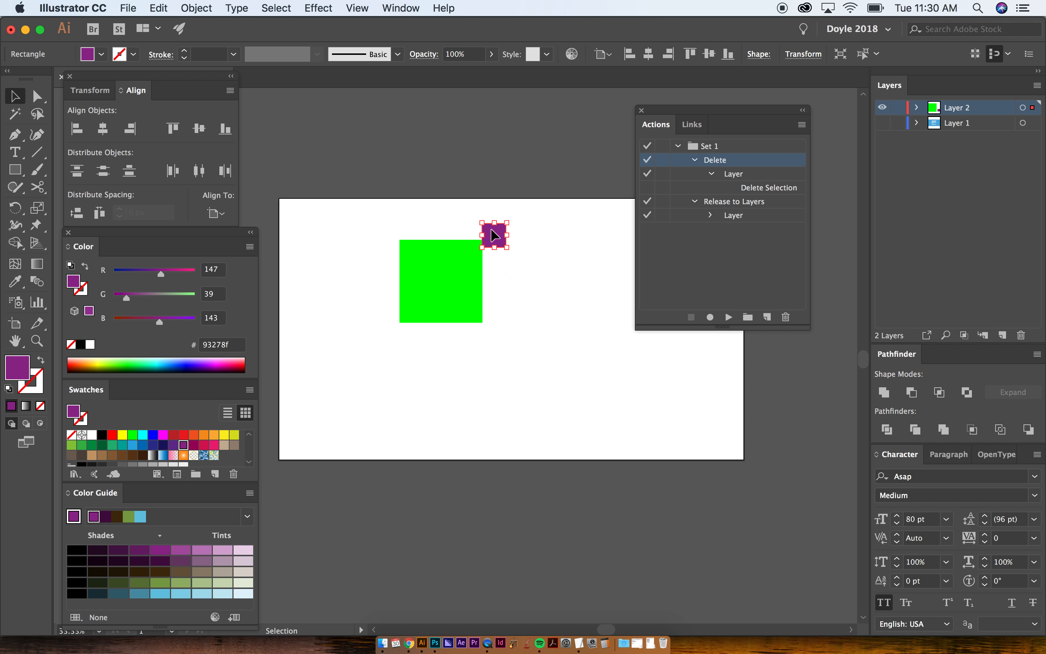
- Rotate a copy of the small purple square about 45° around a point below it, and repeat the transform to form a ring of eight
{"action": "key", "text": "r"}
{"action": "left_click_drag", "start_coordinate": [490, 227], "coordinate": [531, 233]}
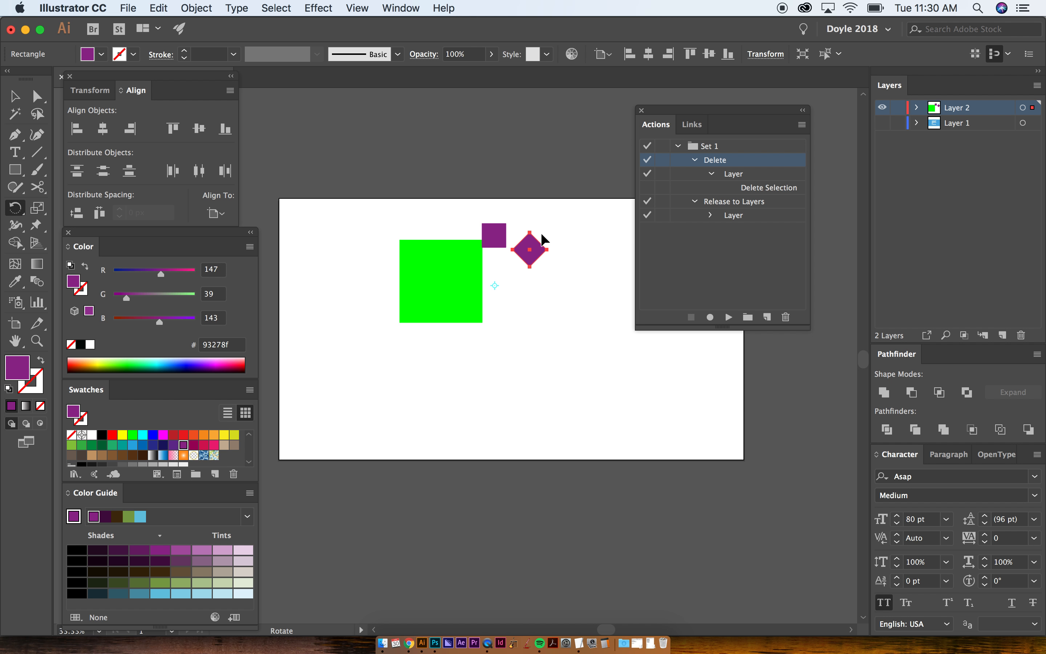
{"action": "key", "text": "super+d"}
{"action": "key", "text": "super+d"}
{"action": "key", "text": "super+d"}
{"action": "key", "text": "super+d"}
{"action": "key", "text": "super+d"}
{"action": "key", "text": "super+d"}
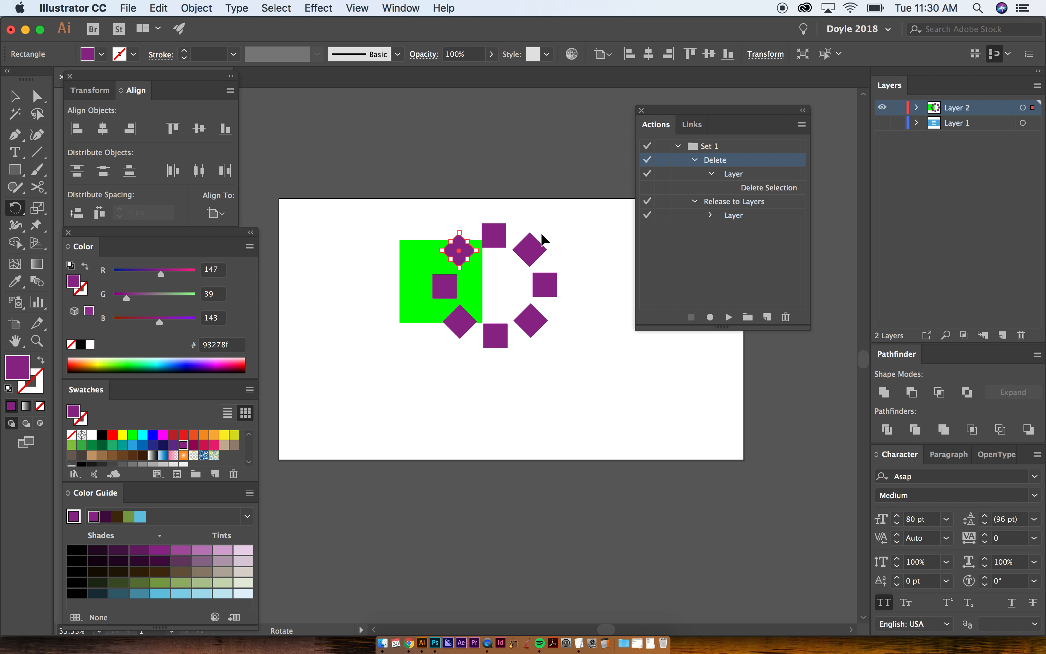
{"action": "key", "text": "v"}
{"action": "left_click", "coordinate": [523, 228]}
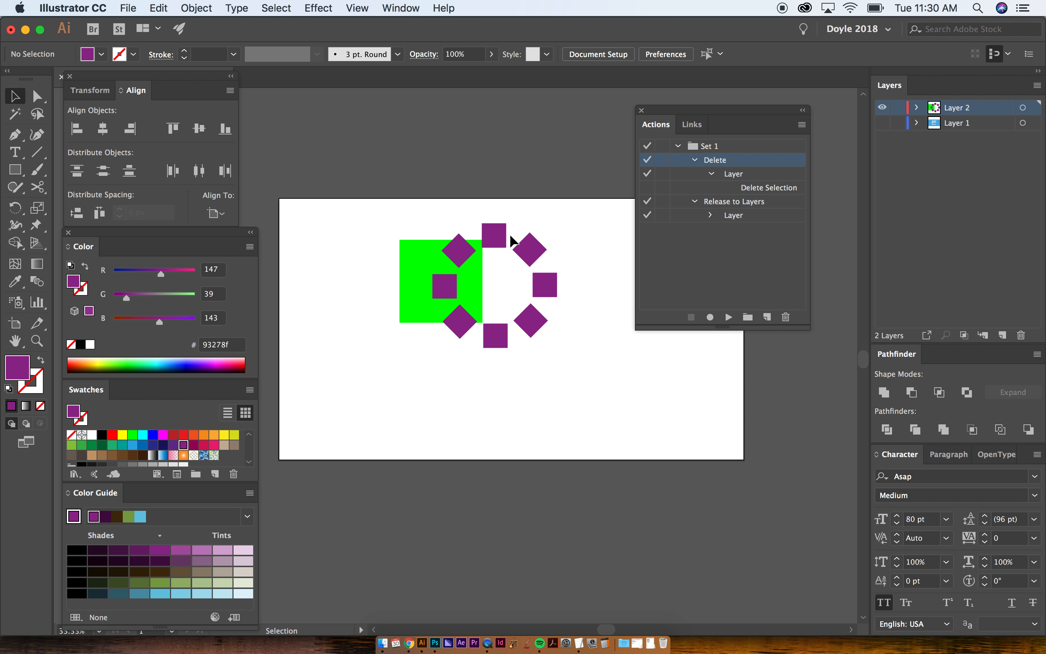
- Lock the green square and expand Layer 2 to check its lock
{"action": "left_click", "coordinate": [409, 270]}
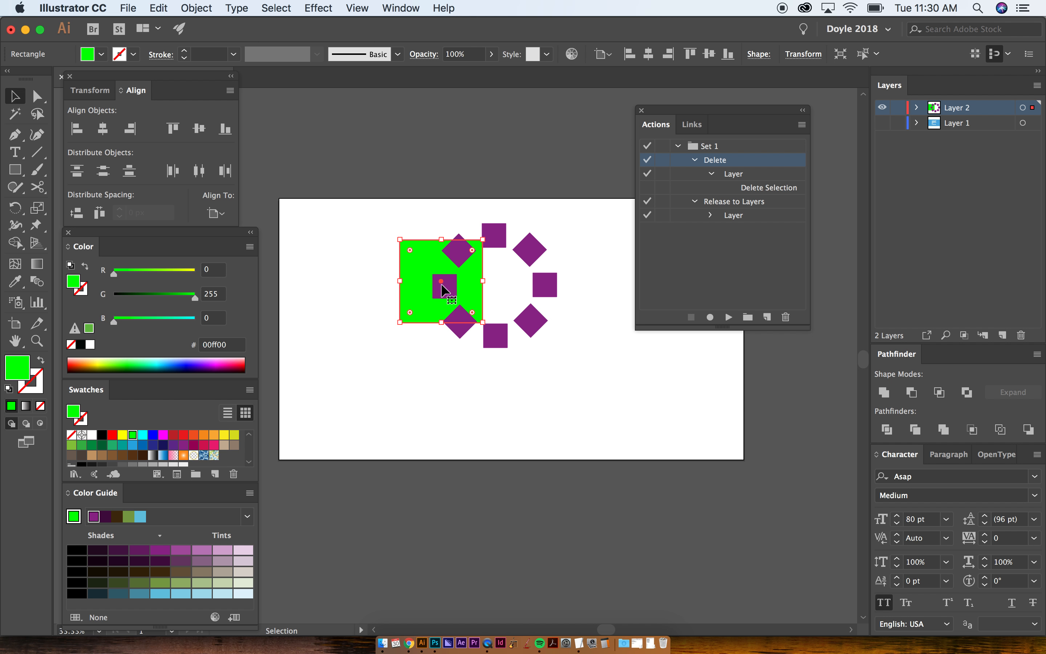
{"action": "left_click", "coordinate": [532, 320]}
{"action": "left_click", "coordinate": [442, 283]}
{"action": "left_click", "coordinate": [452, 259]}
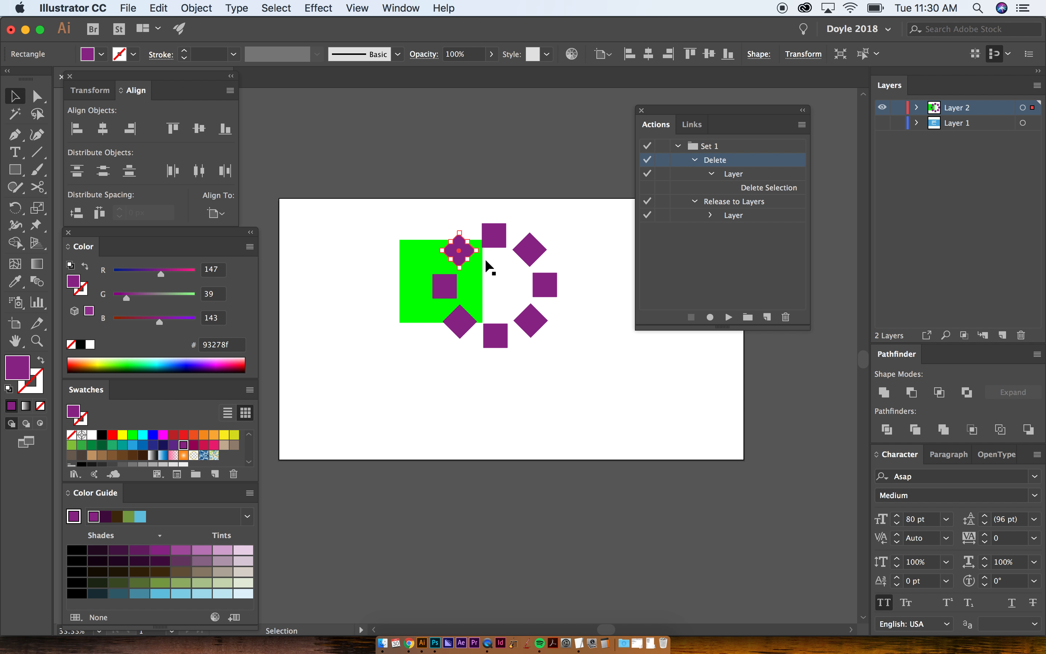
{"action": "left_click", "coordinate": [406, 273]}
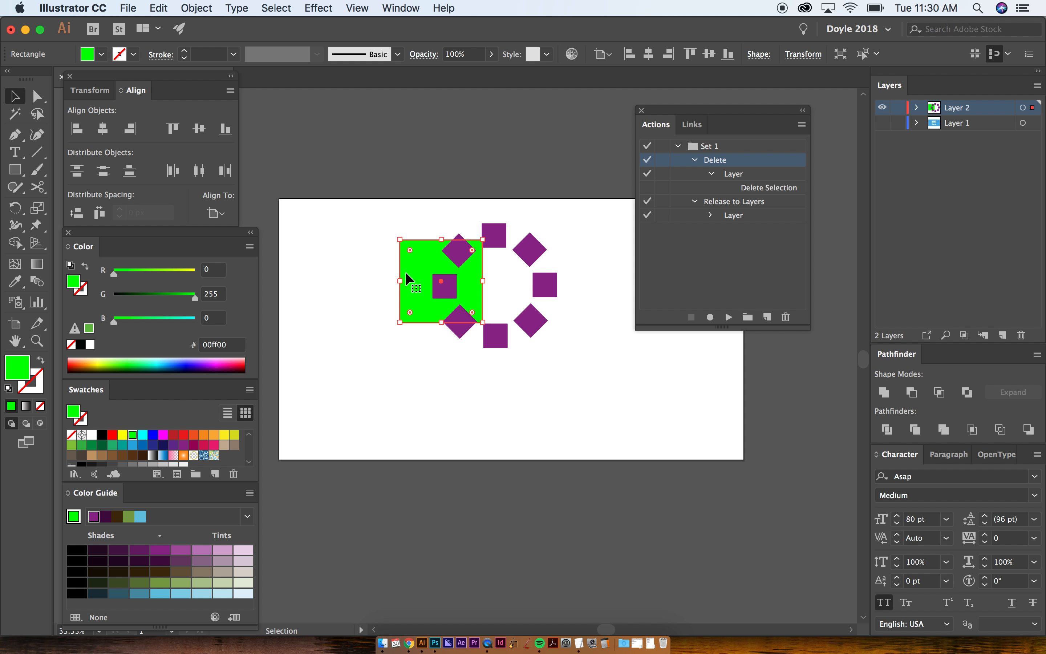
{"action": "left_click", "coordinate": [406, 273], "text": "shift"}
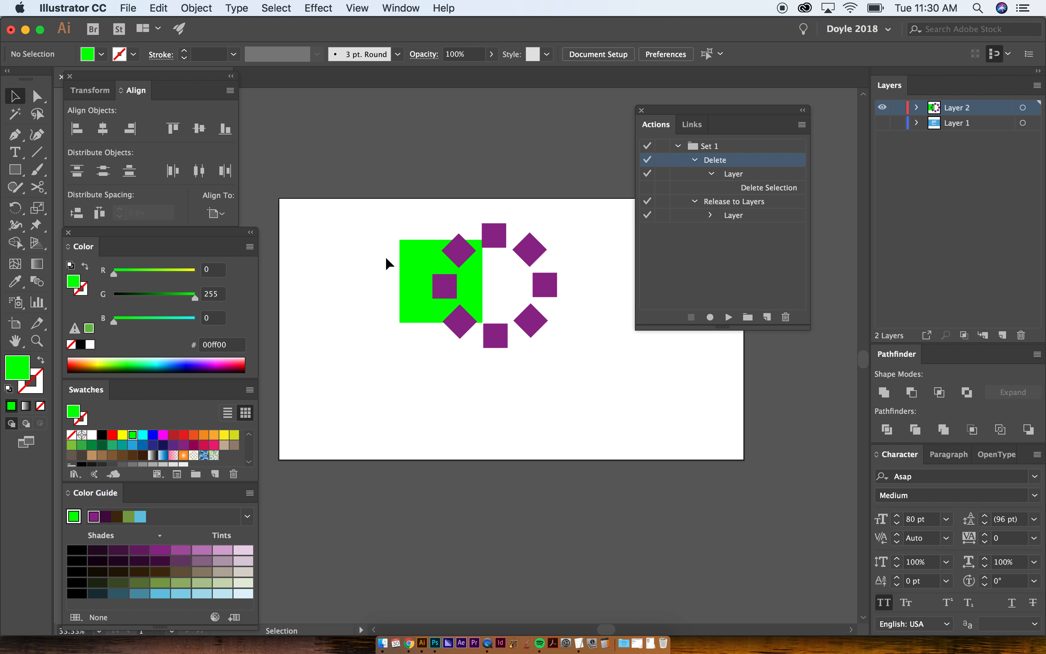
{"action": "left_click", "coordinate": [918, 108]}
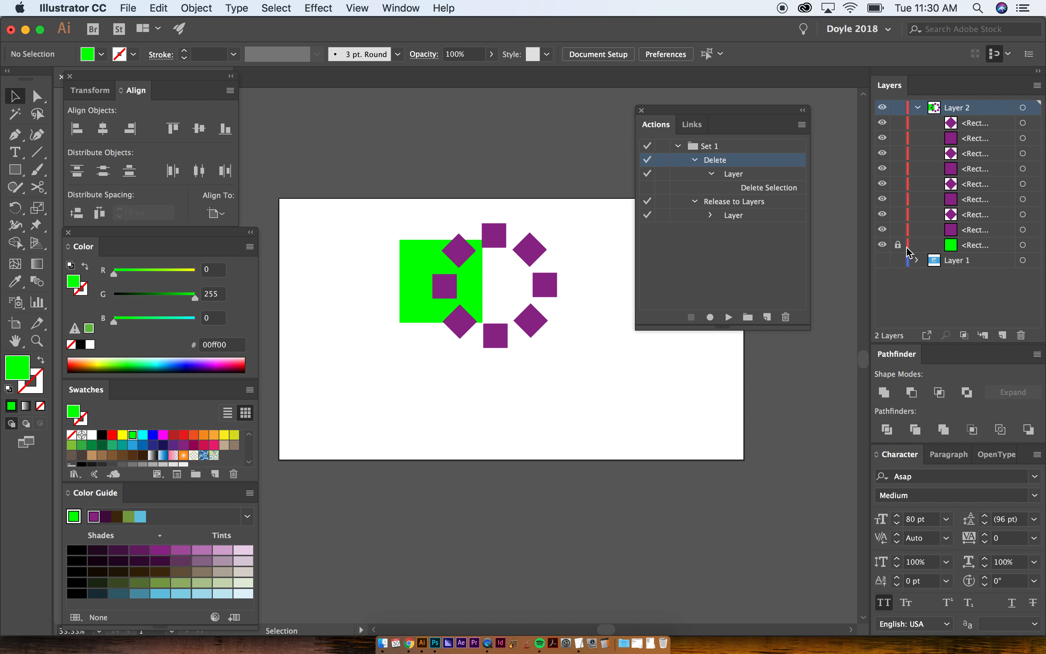
- Unlock the green square, lock it again from its entry in Layer 2, and collapse the layer
{"action": "left_click", "coordinate": [435, 268]}
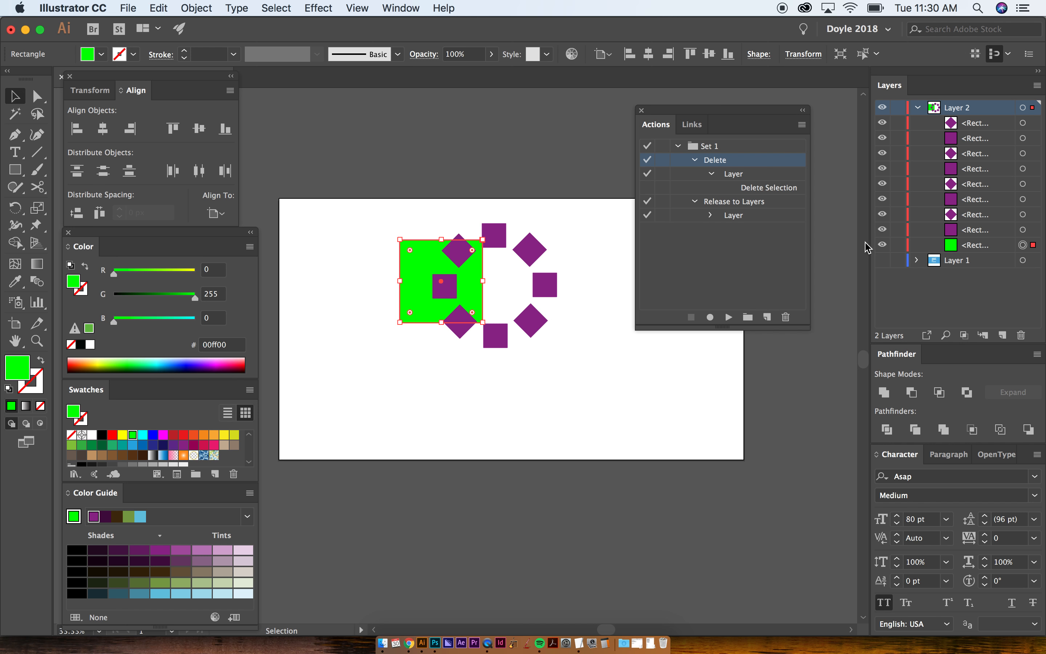
{"action": "left_click", "coordinate": [898, 245]}
{"action": "left_click", "coordinate": [917, 108]}
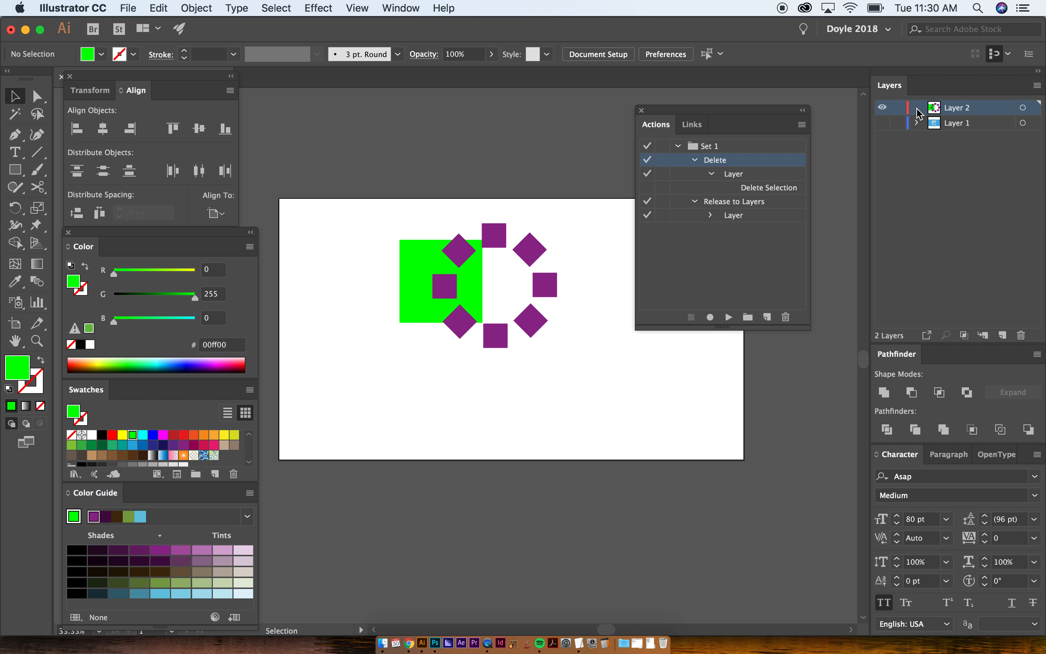
- Move the ring of purple squares down and right off the locked green square, and group the ring
{"action": "left_click_drag", "start_coordinate": [431, 225], "coordinate": [585, 408]}
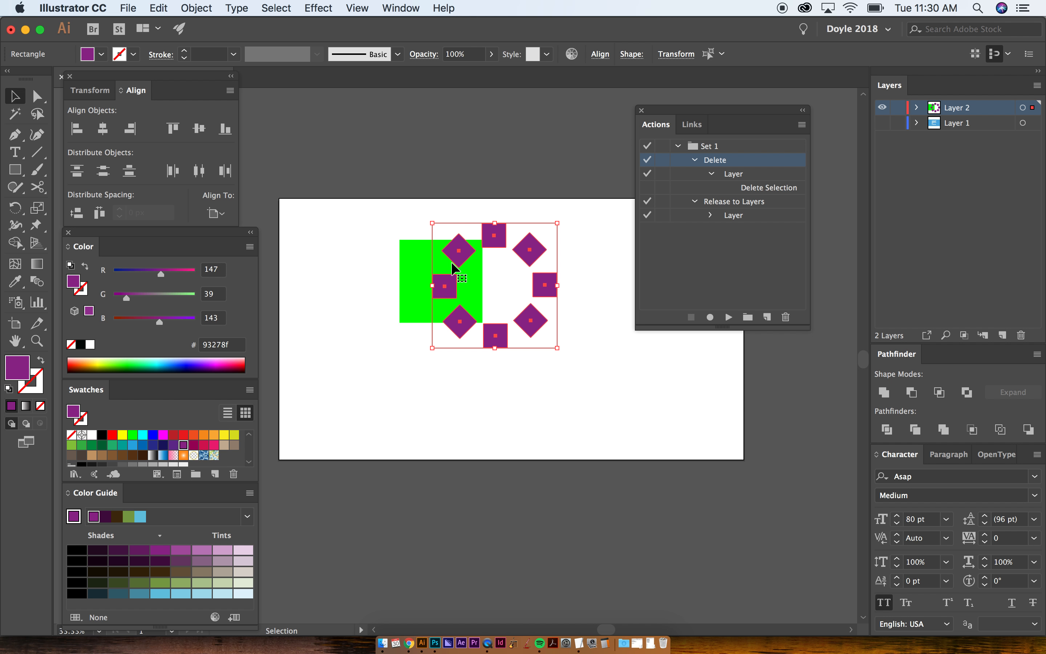
{"action": "left_click_drag", "start_coordinate": [447, 286], "coordinate": [488, 339]}
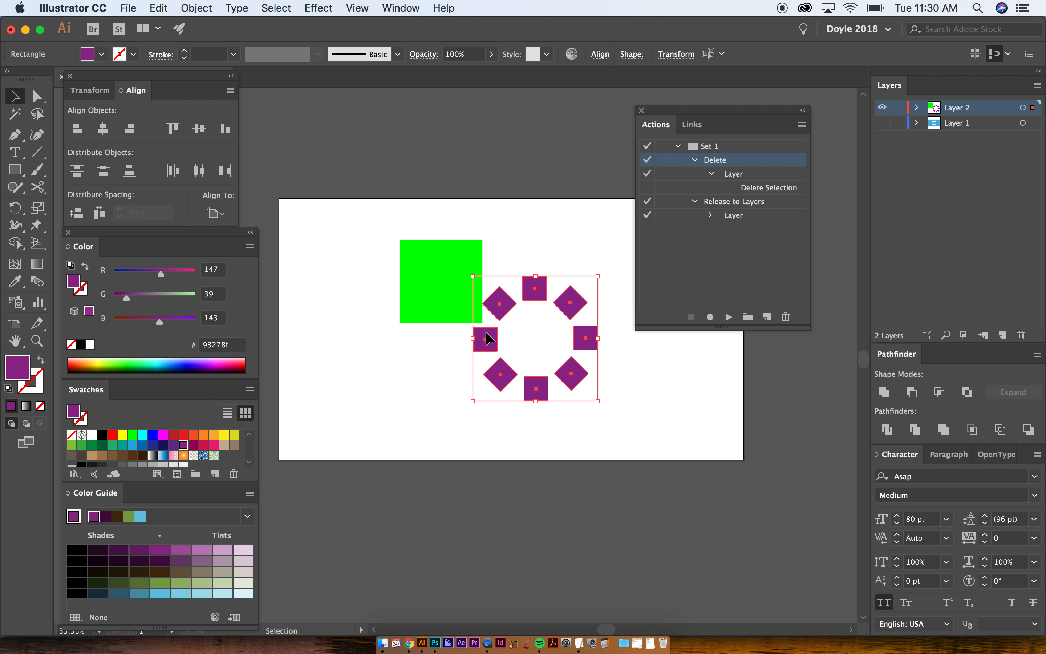
{"action": "key", "text": "super+g"}
{"action": "key", "text": "super+shift+a"}
{"action": "left_click", "coordinate": [508, 302]}
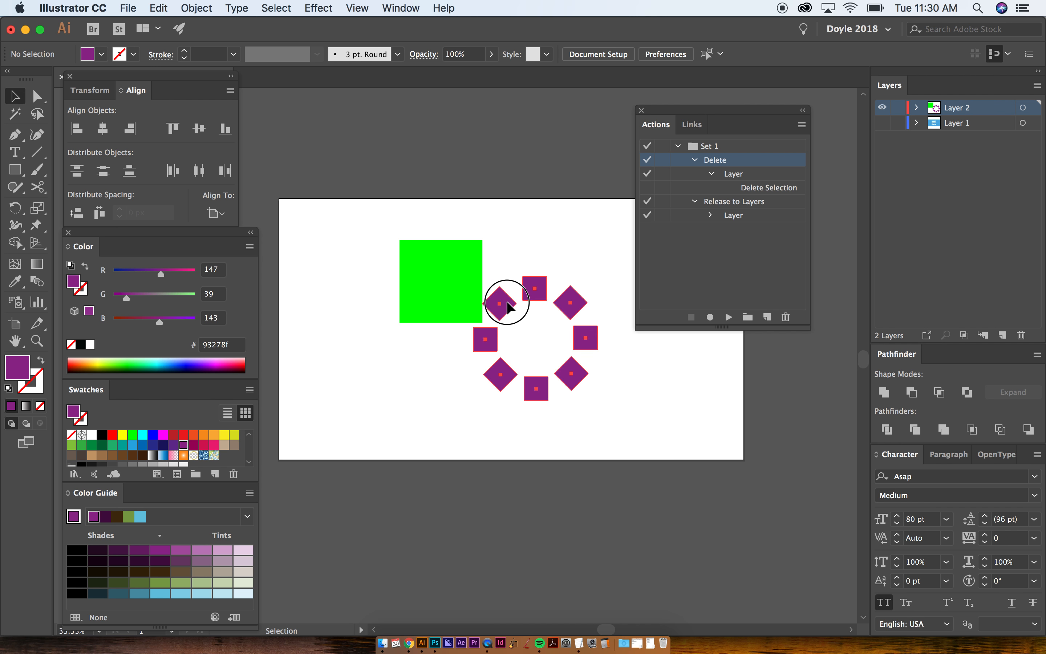
- Move the ring of purple squares up and left over the green square, and unlock the green square in Layer 2
{"action": "left_click_drag", "start_coordinate": [507, 302], "coordinate": [473, 269]}
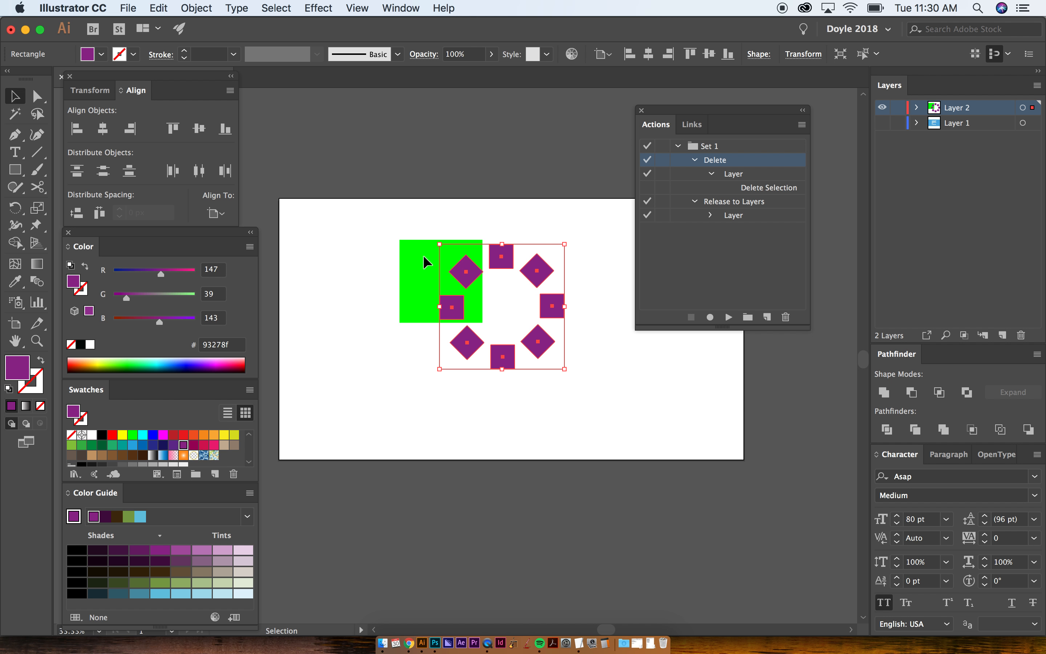
{"action": "left_click", "coordinate": [916, 108]}
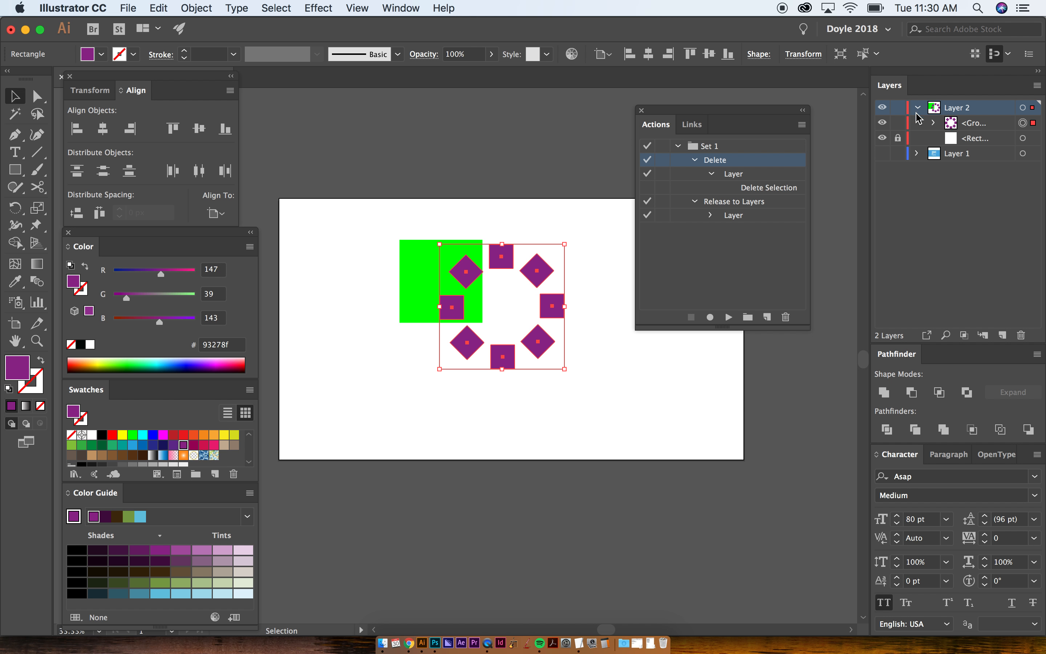
{"action": "left_click", "coordinate": [899, 138]}
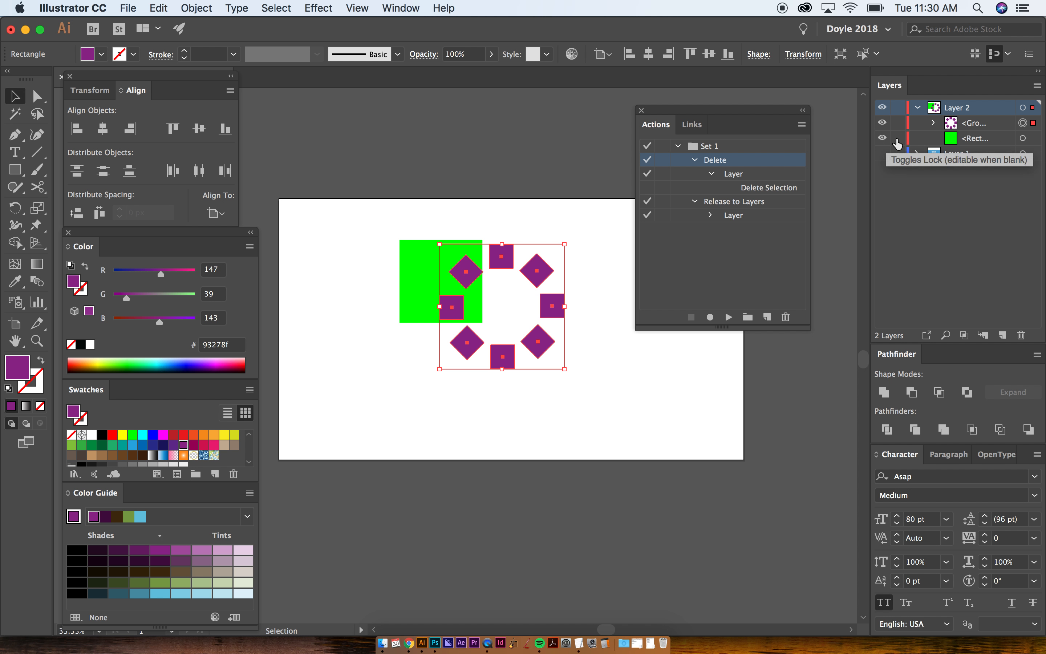
{"action": "left_click", "coordinate": [917, 107]}
- Hide the green square and check the visibility of its entry inside Layer 2
{"action": "left_click", "coordinate": [434, 268]}
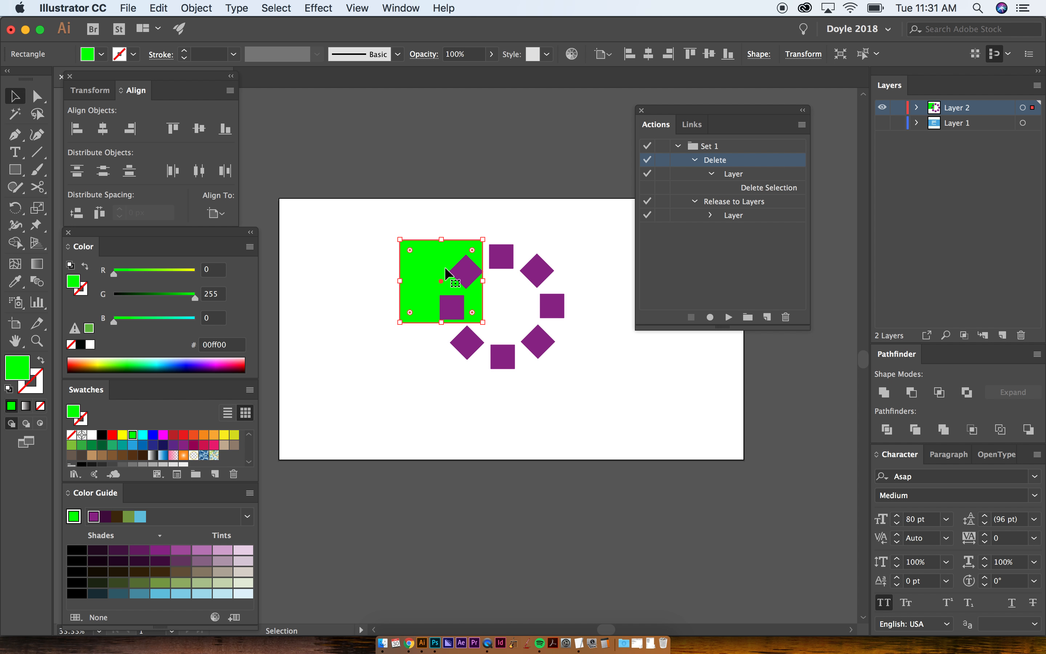
{"action": "key", "text": "Delete"}
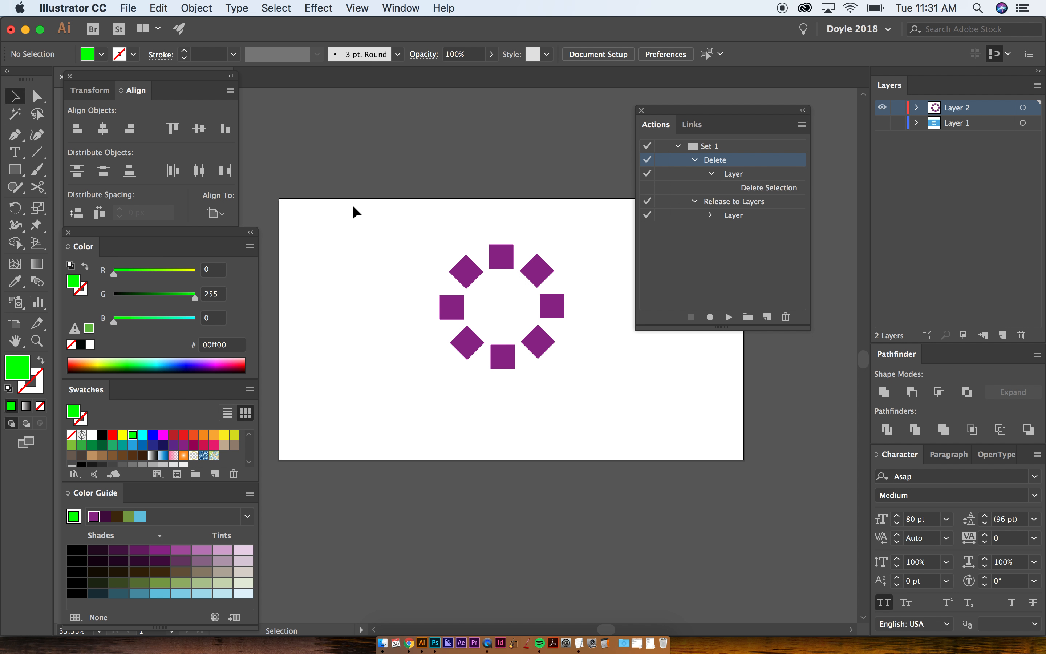
{"action": "left_click", "coordinate": [917, 108]}
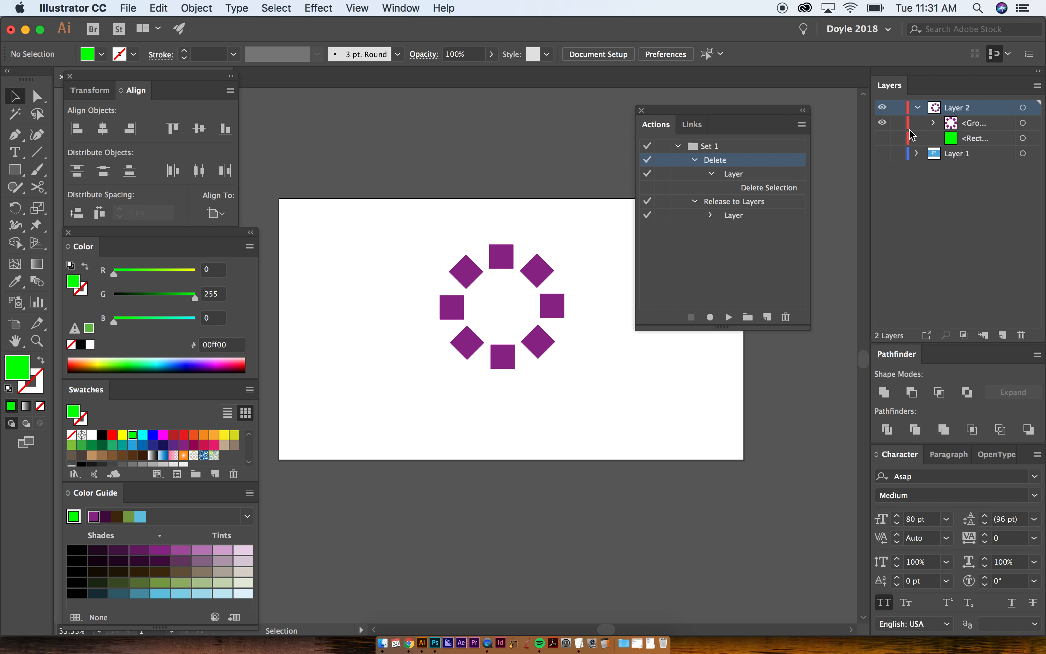
{"action": "left_click", "coordinate": [884, 138]}
{"action": "left_click", "coordinate": [883, 138]}
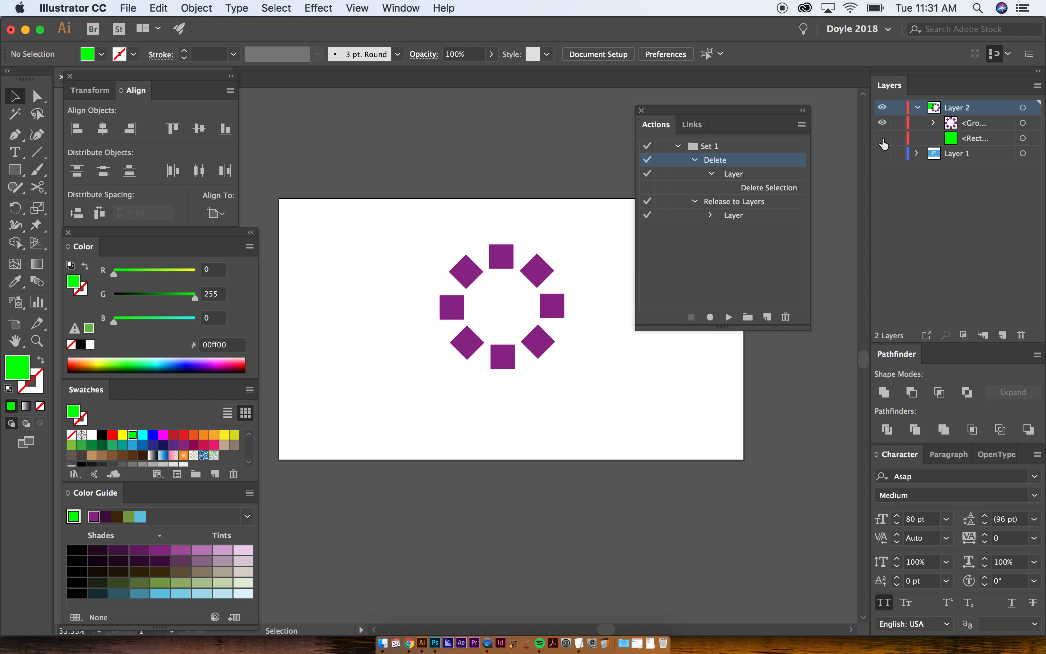
{"action": "left_click", "coordinate": [918, 105]}
- Try to move the ring of purple squares down and right, and undo the attempt
{"action": "left_click_drag", "start_coordinate": [404, 213], "coordinate": [566, 374]}
{"action": "left_click_drag", "start_coordinate": [469, 336], "coordinate": [595, 407]}
{"action": "key", "text": "super+z"}
{"action": "key", "text": "super+z"}
{"action": "key", "text": "super+z"}
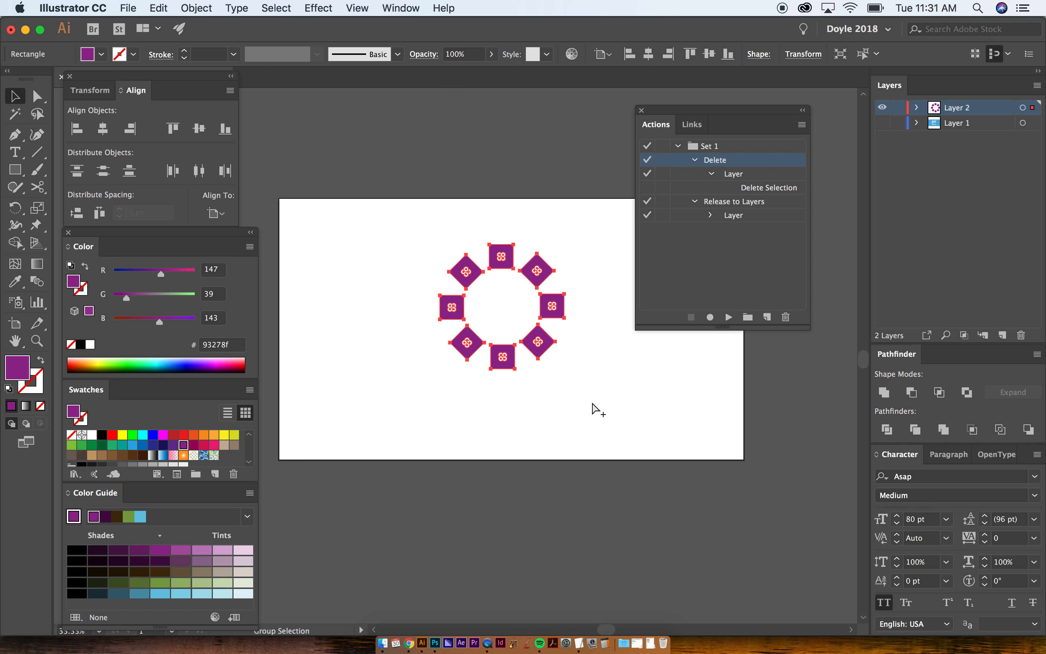
- Move the green square down and left off the ring, and switch visibility from Layer 2 to Layer 1
{"action": "left_click_drag", "start_coordinate": [419, 271], "coordinate": [382, 316]}
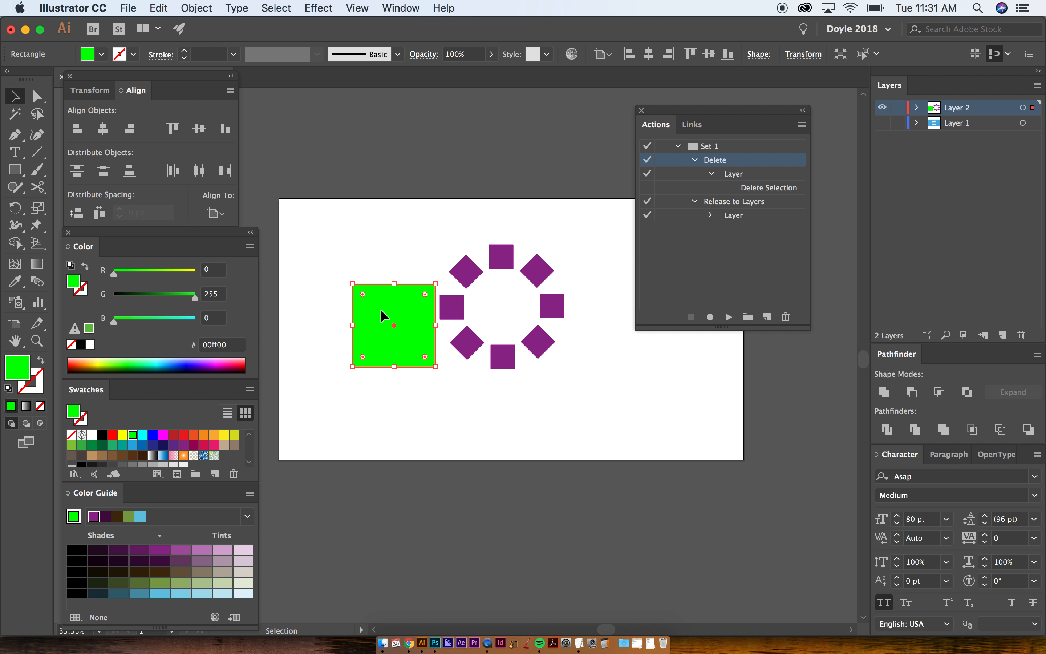
{"action": "left_click", "coordinate": [884, 123]}
{"action": "left_click", "coordinate": [883, 108]}
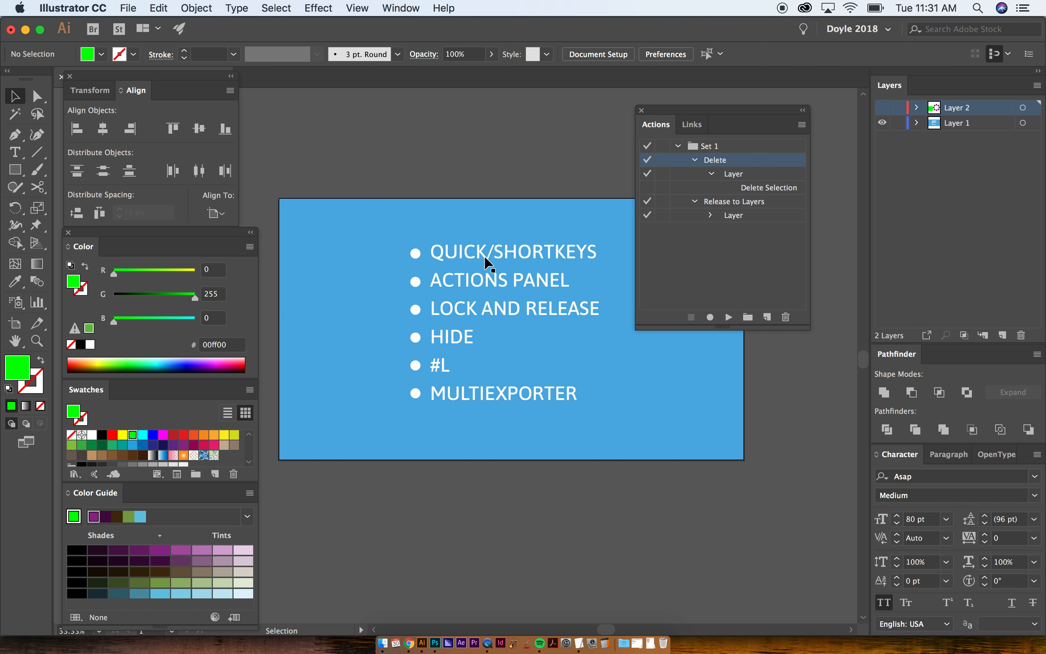
{"action": "scroll", "coordinate": [483, 256], "scroll_direction": "up", "scroll_amount": 1}
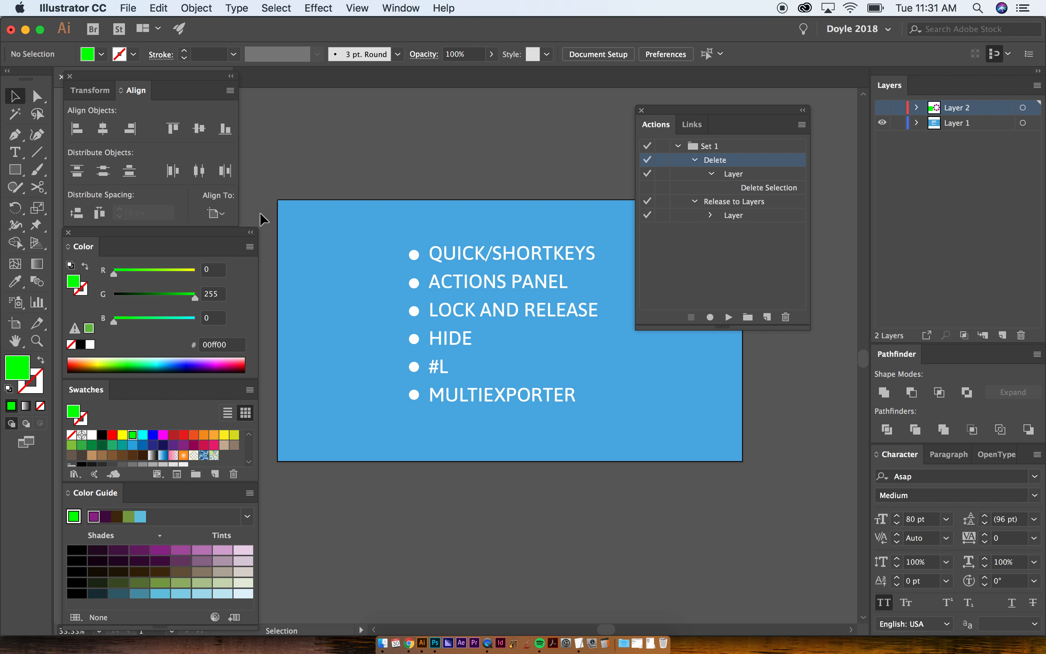
- Review the shortcuts of the Pen, Type, Rectangle, Scissors, Gradient, Eyedropper and Paintbrush tools by activating them one after another
{"action": "left_click", "coordinate": [38, 103]}
{"action": "left_click", "coordinate": [16, 136]}
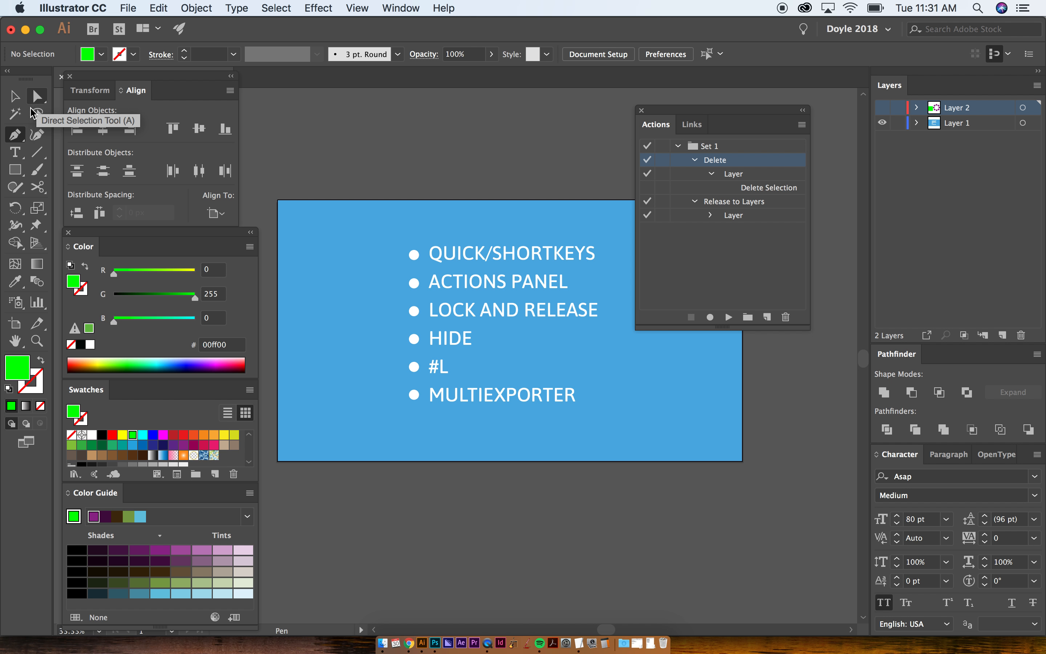
{"action": "left_click", "coordinate": [15, 153]}
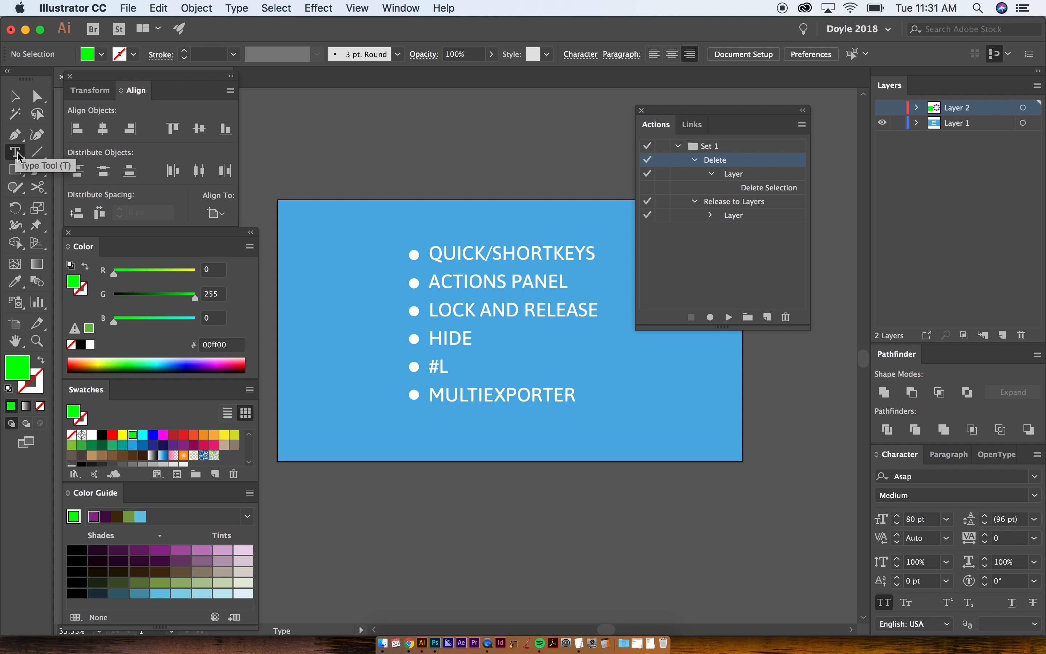
{"action": "left_click", "coordinate": [15, 170]}
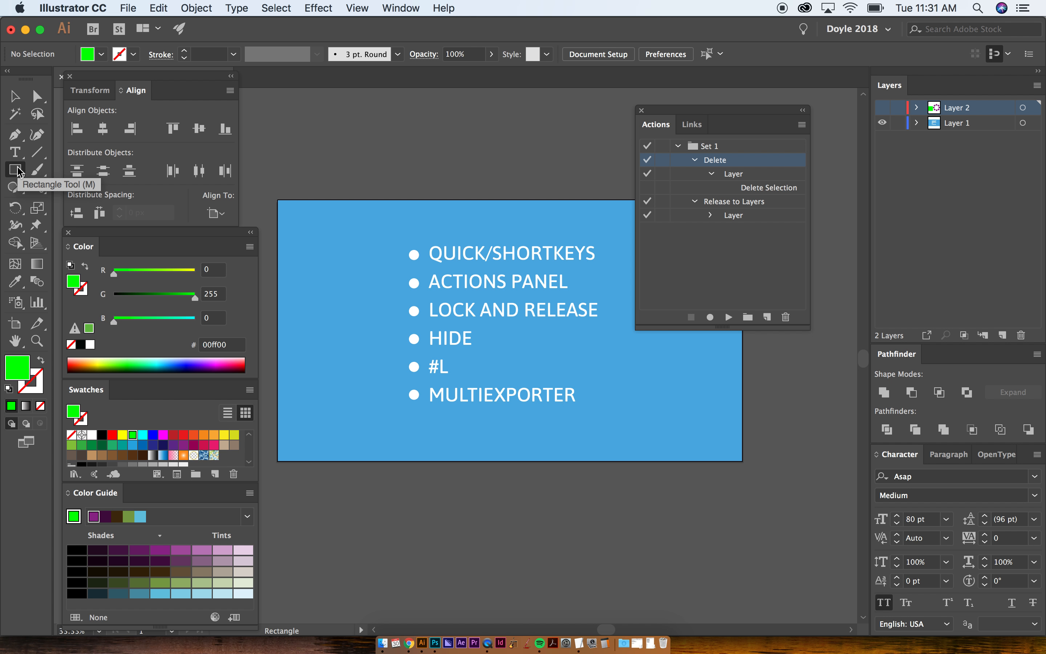
{"action": "left_click", "coordinate": [41, 188]}
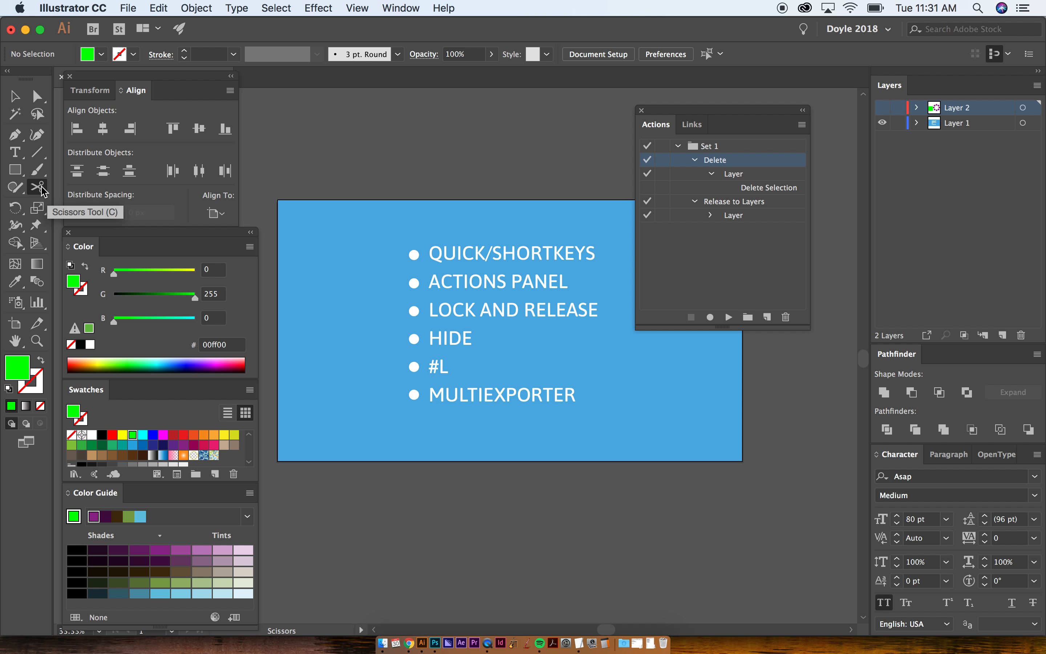
{"action": "left_click", "coordinate": [38, 264]}
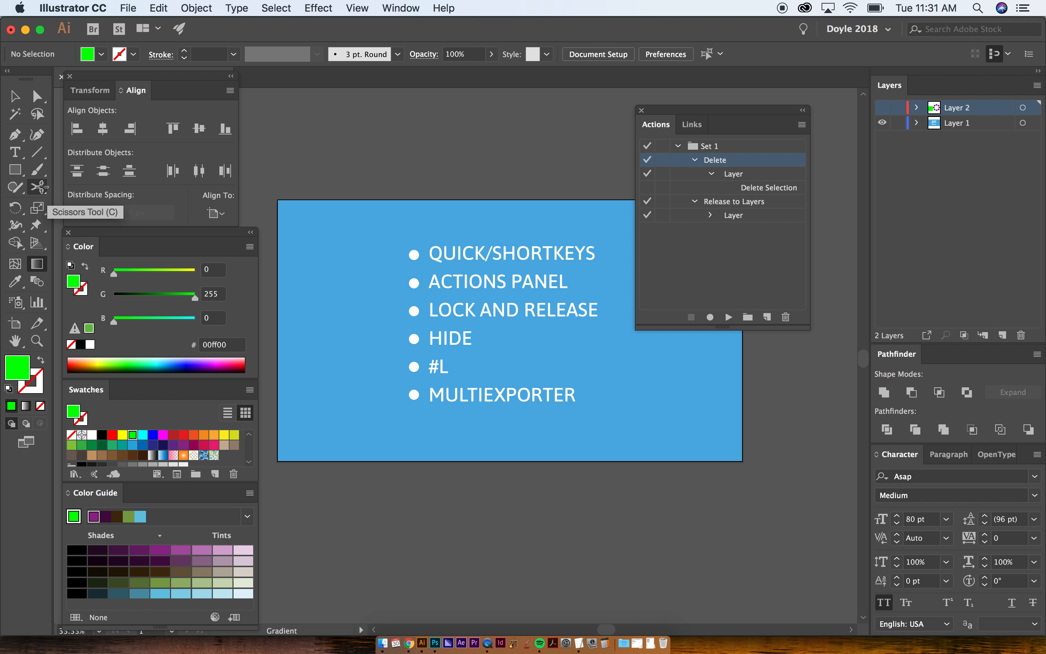
{"action": "left_click", "coordinate": [16, 282]}
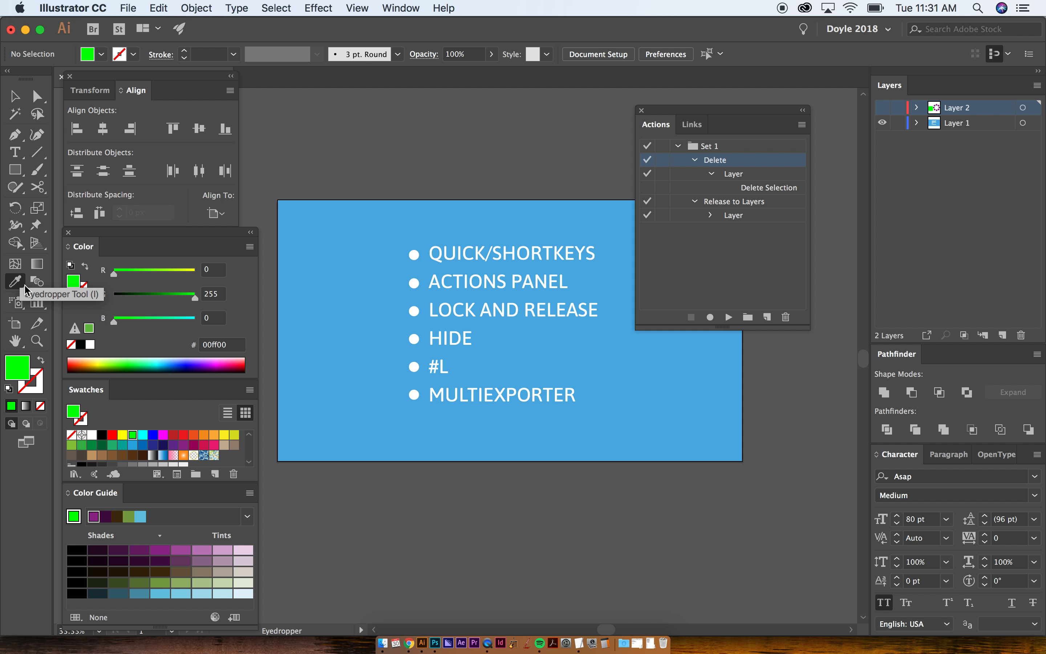
{"action": "key", "text": "b"}
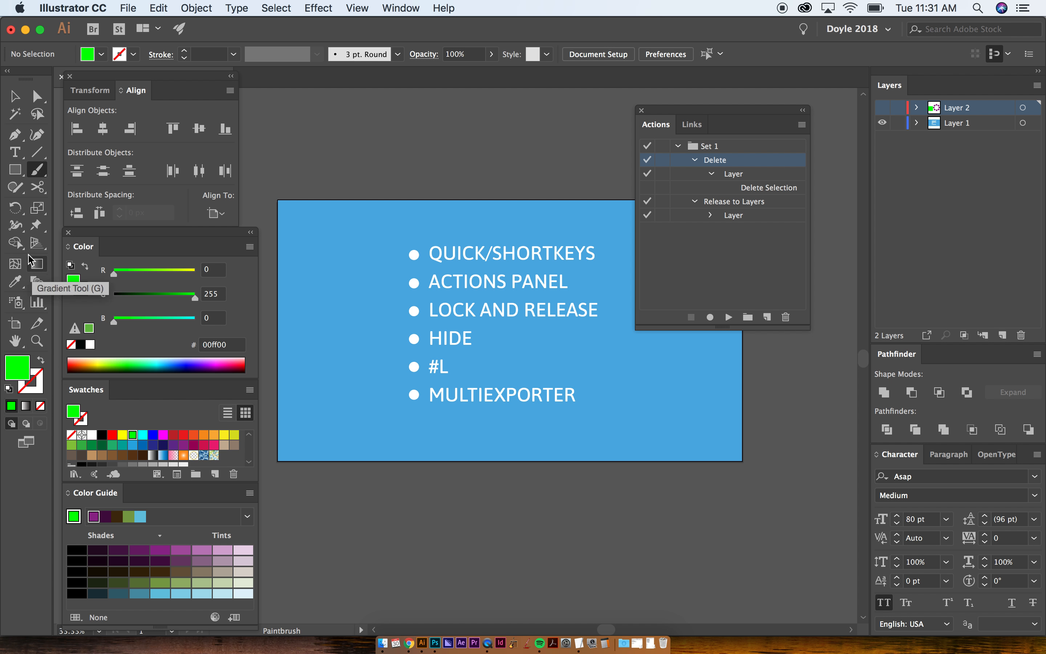
- Zoom in on the topic list with the Zoom tool, zoom back out and return to the Selection tool
{"action": "key", "text": "z"}
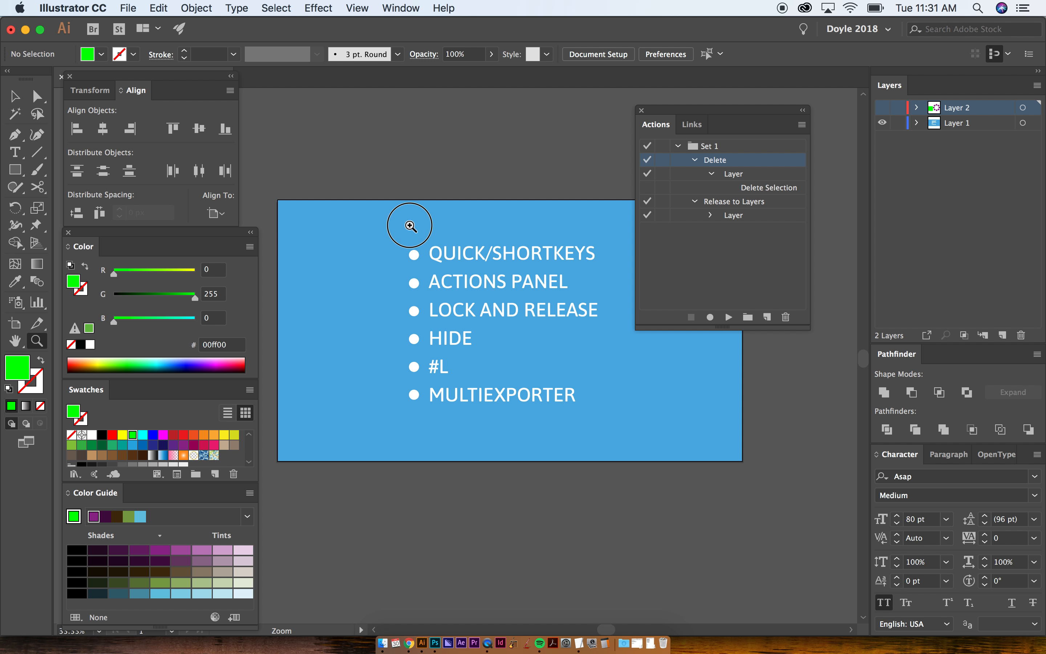
{"action": "left_click_drag", "start_coordinate": [414, 224], "coordinate": [534, 418]}
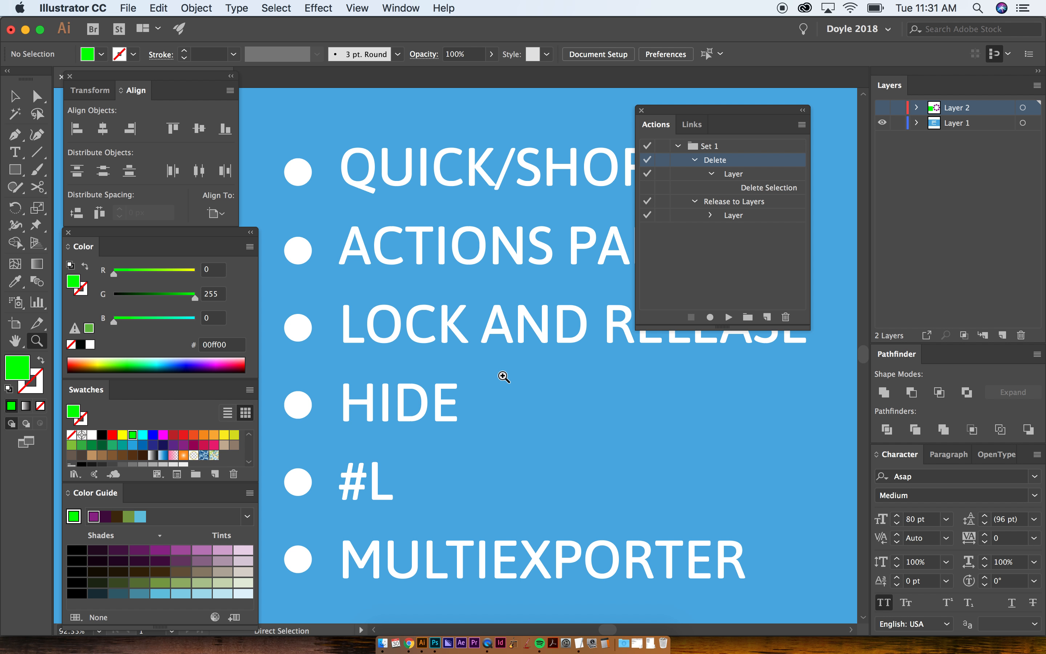
{"action": "left_click", "coordinate": [523, 391], "text": "alt"}
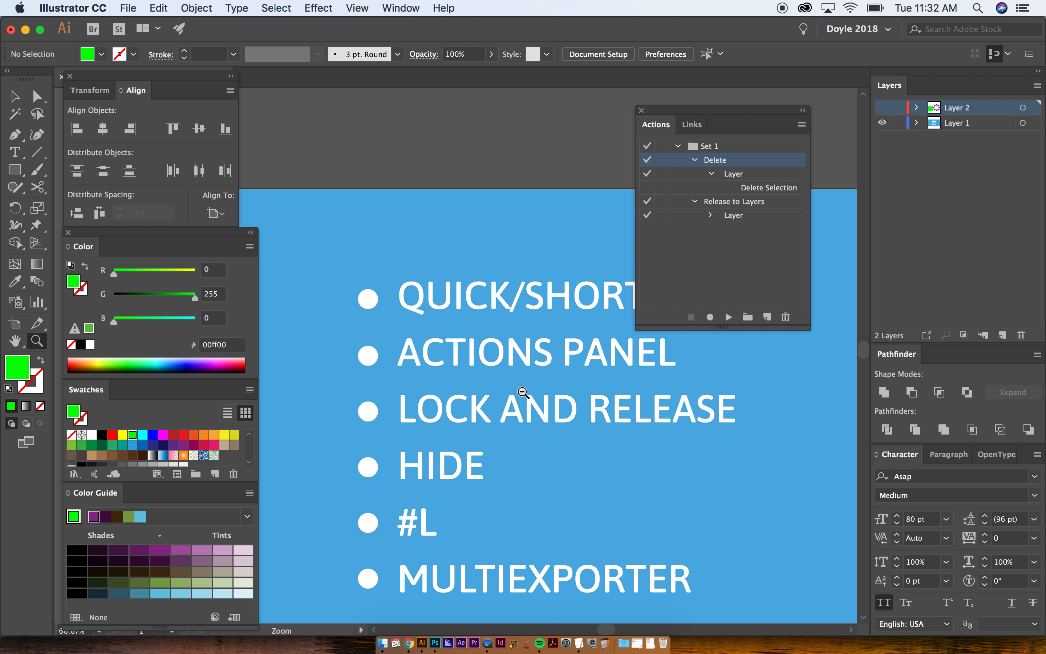
{"action": "key", "text": "super+minus"}
{"action": "key", "text": "super+minus"}
{"action": "left_click_drag", "start_coordinate": [529, 435], "coordinate": [490, 336]}
{"action": "key", "text": "v"}
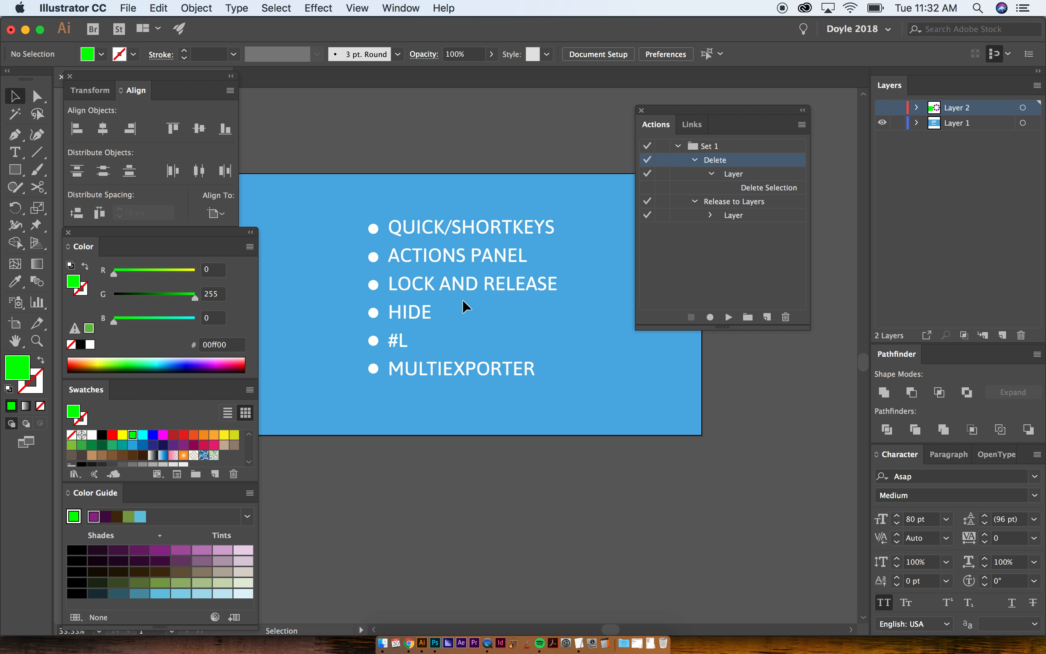
- Select the #L item in the topic list, and create a new layer above Layer 2 with its default name
{"action": "left_click", "coordinate": [416, 313]}
{"action": "left_click", "coordinate": [398, 341]}
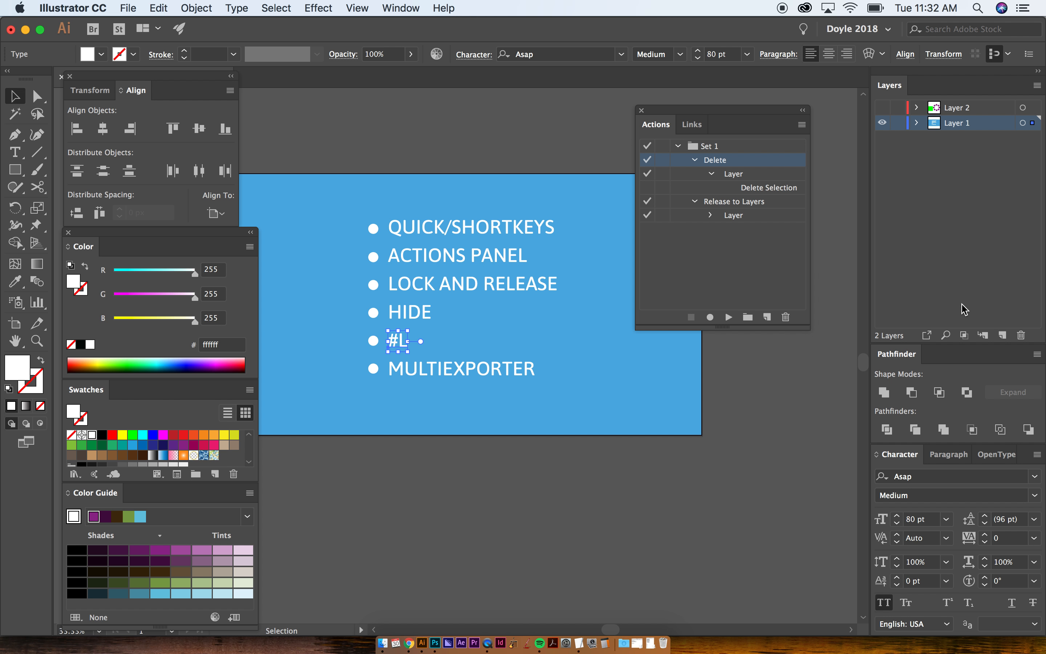
{"action": "key", "text": "super+l"}
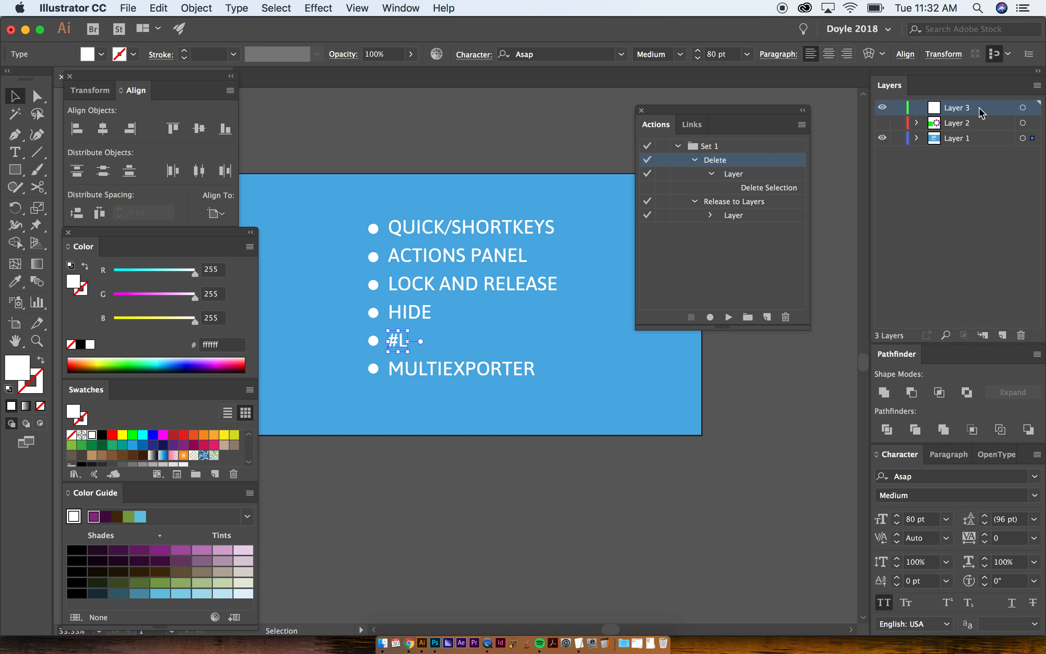
{"action": "double_click", "coordinate": [960, 111]}
{"action": "key", "text": "Return"}
- Select the MULTIEXPORTER item and locate the MultiExporter script among the available scripts without running it
{"action": "left_click", "coordinate": [441, 371]}
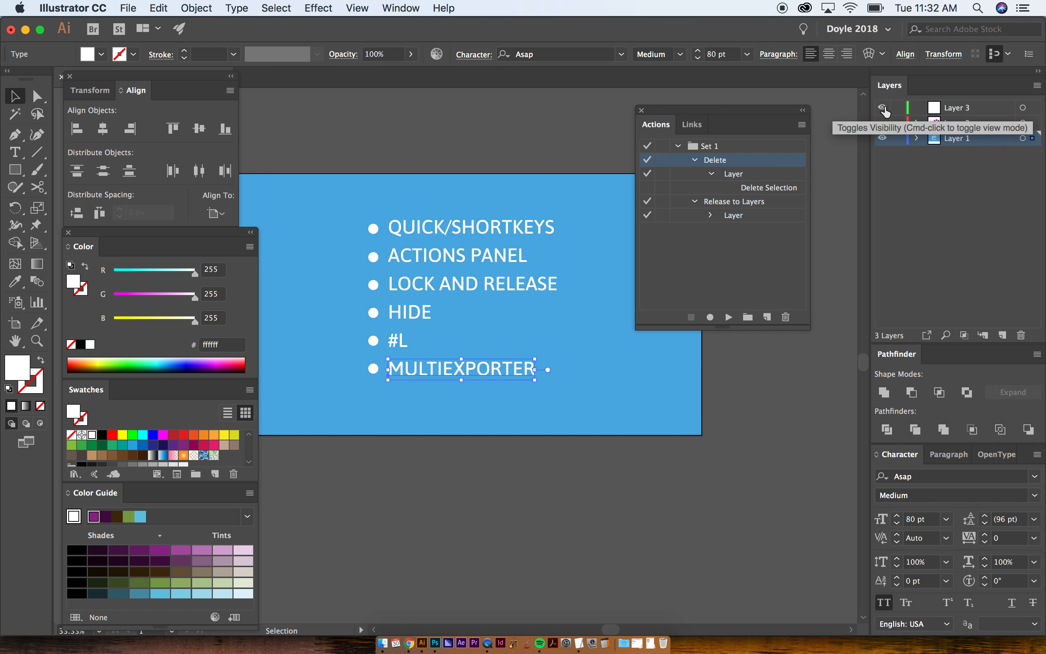
{"action": "left_click", "coordinate": [130, 7]}
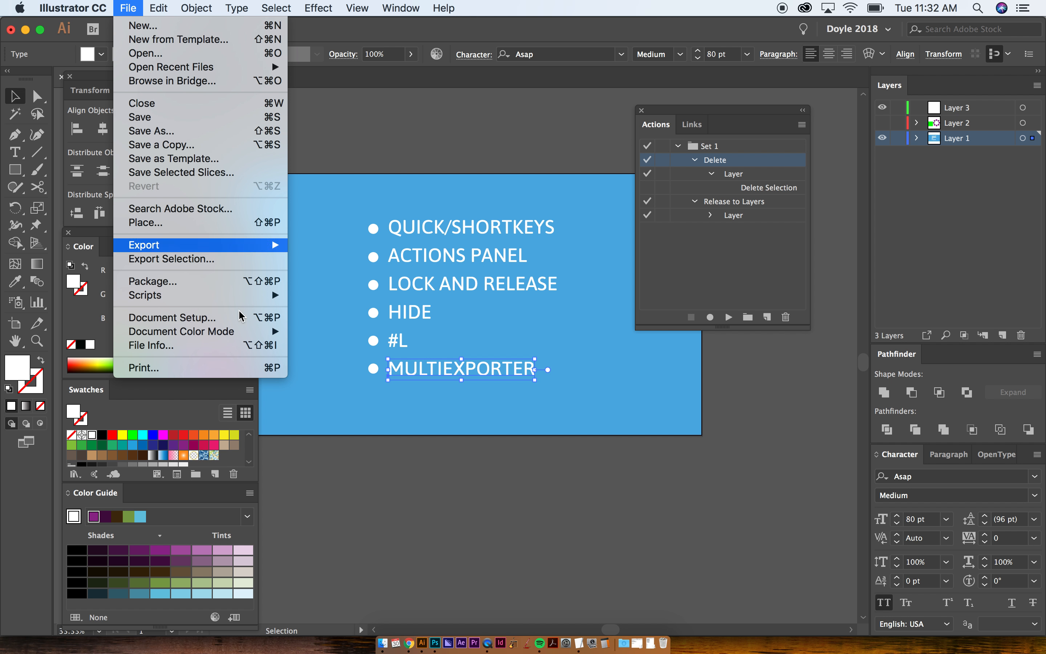
{"action": "mouse_move", "coordinate": [238, 299]}
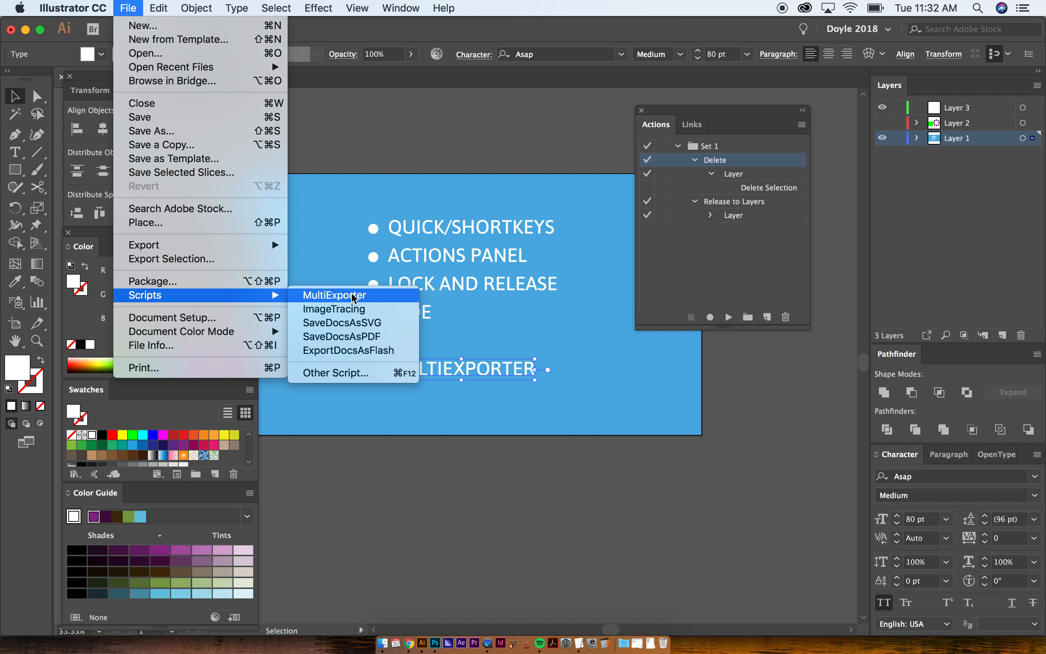
{"action": "left_click", "coordinate": [760, 494]}
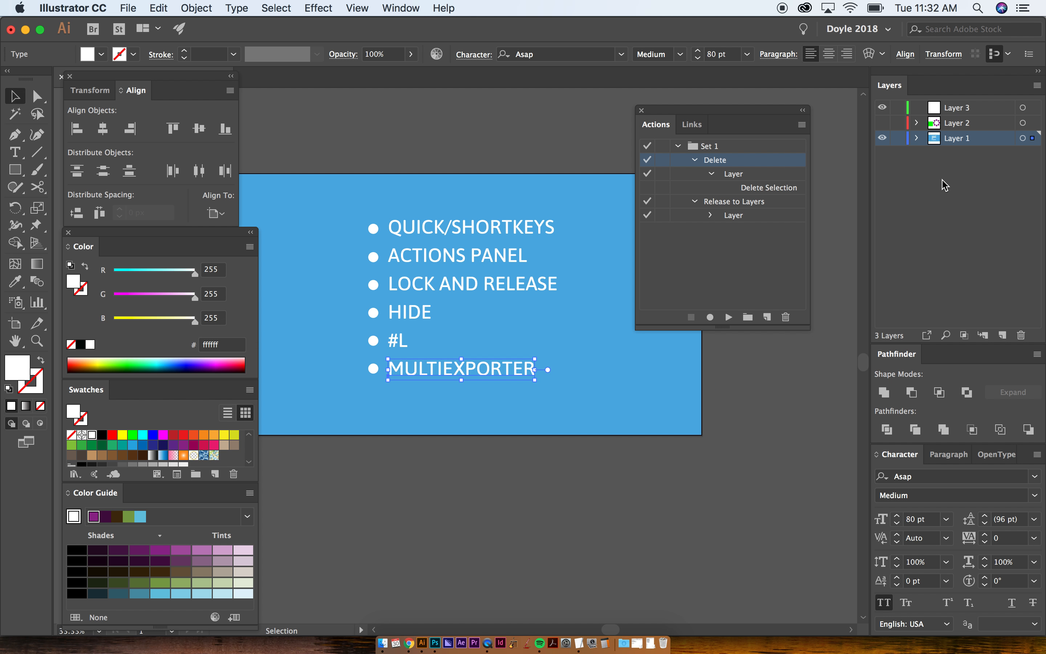
- Switch to Finder and look through the project folders inside Business/_CLIENTS
{"action": "key", "text": "super+Tab"}
{"action": "key", "text": "super+Tab"}
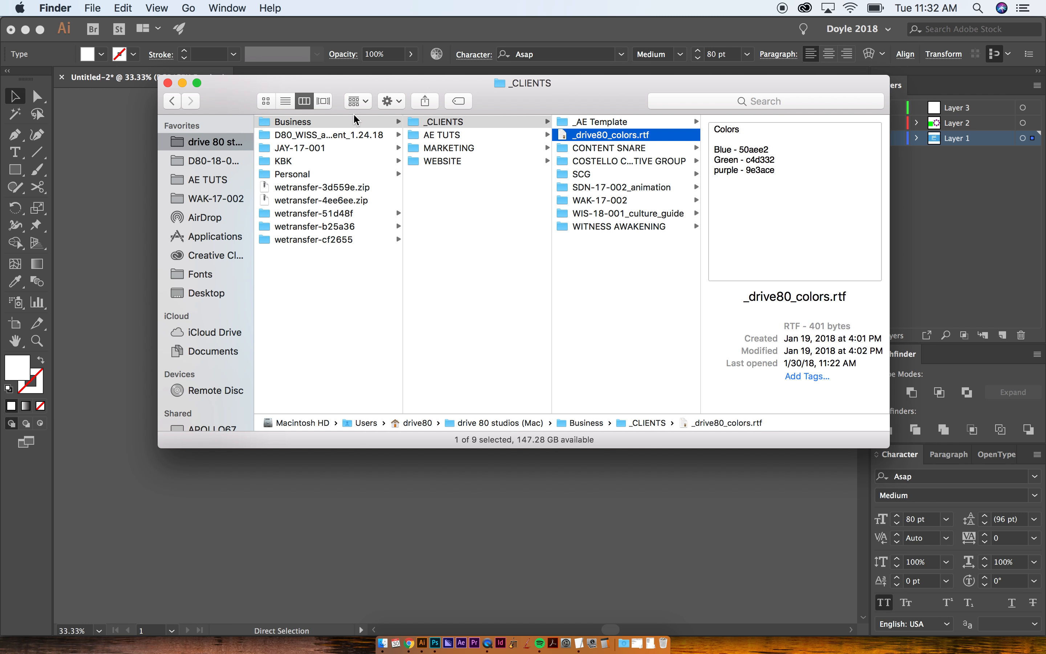
{"action": "left_click", "coordinate": [325, 125]}
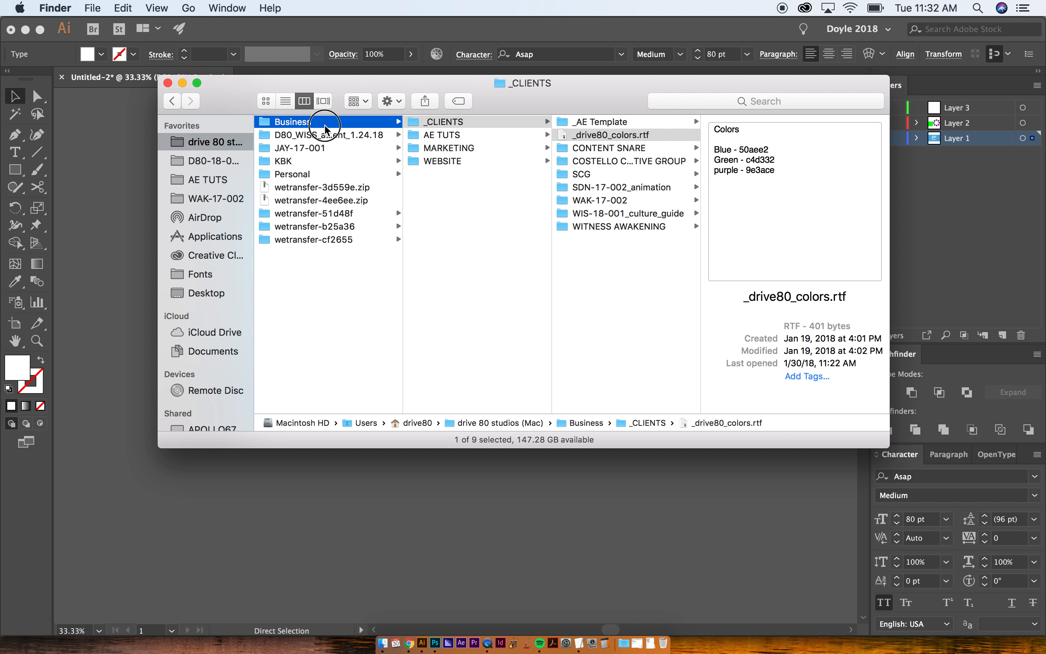
{"action": "left_click", "coordinate": [448, 122]}
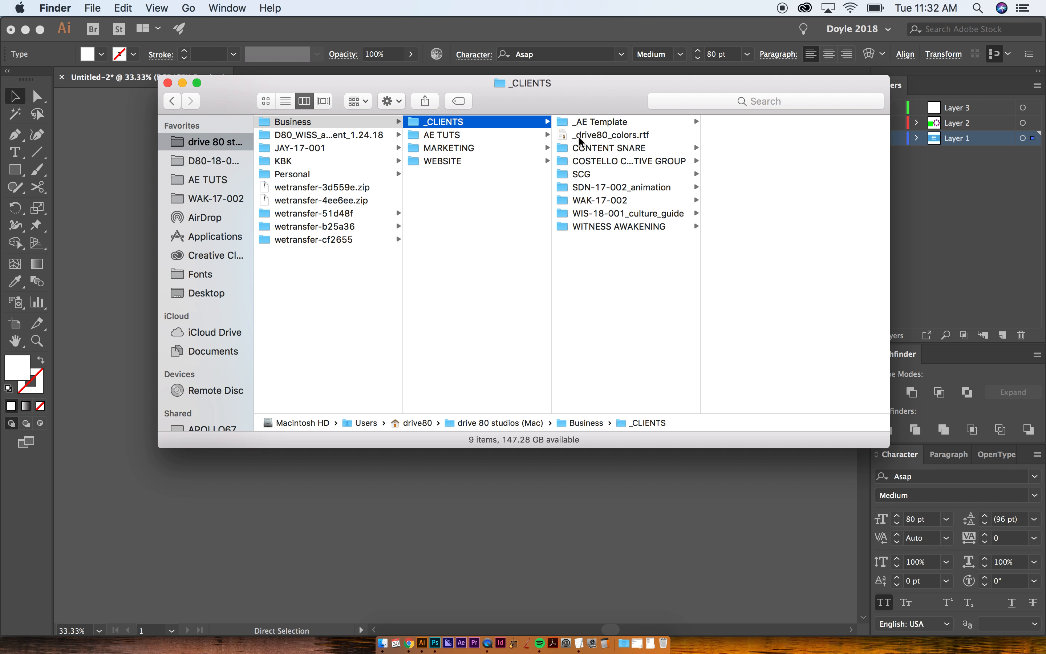
{"action": "left_click", "coordinate": [605, 200]}
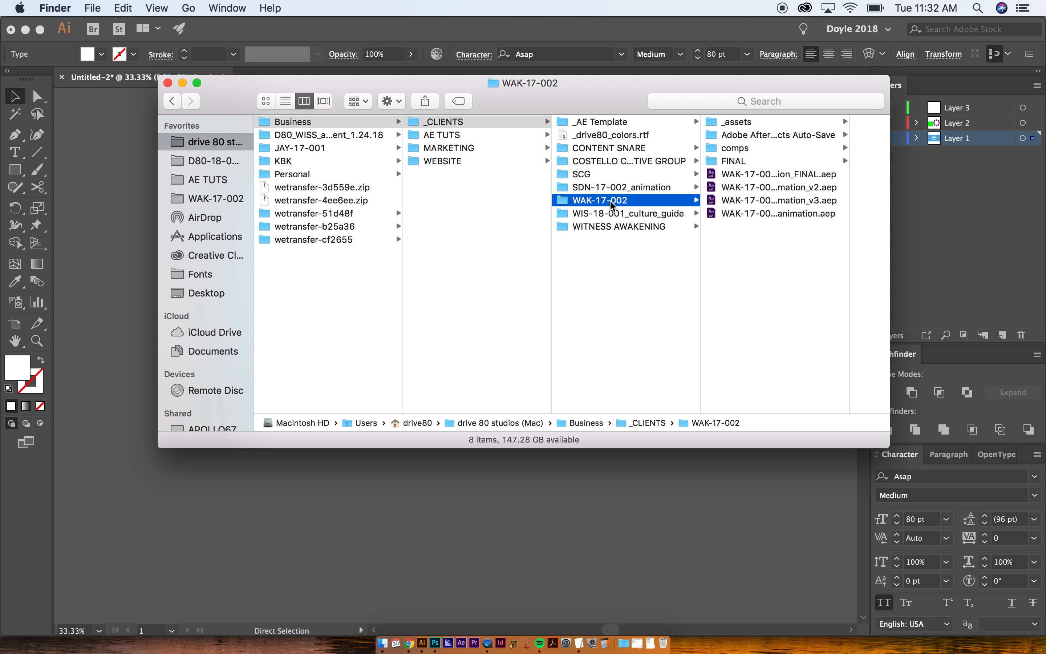
{"action": "left_click", "coordinate": [601, 175]}
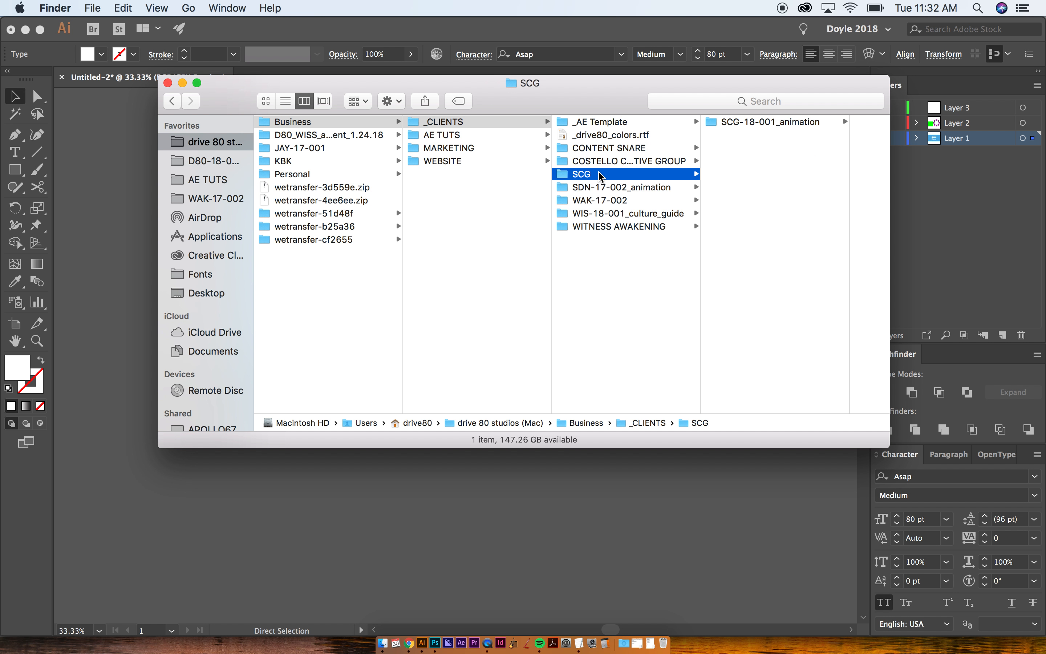
{"action": "left_click", "coordinate": [607, 149]}
{"action": "left_click", "coordinate": [610, 162]}
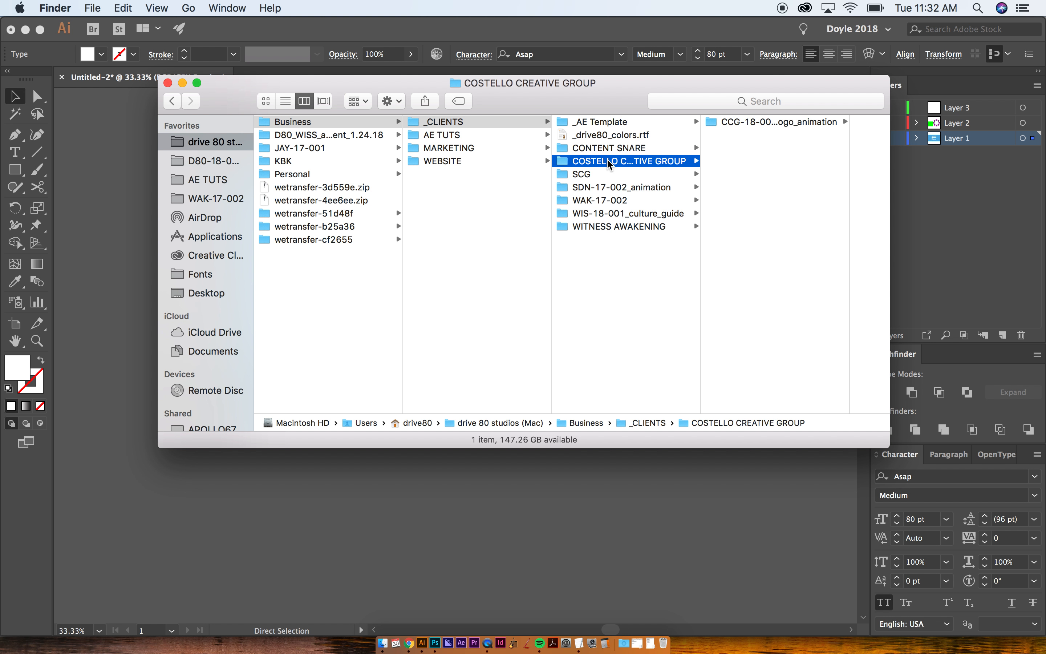
{"action": "left_click", "coordinate": [598, 174]}
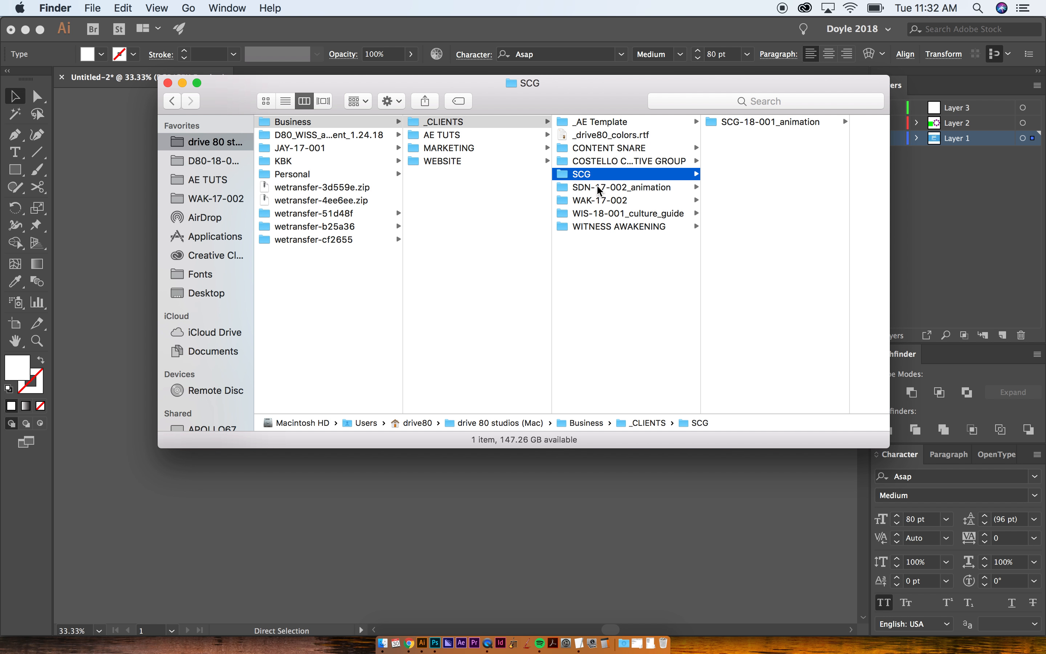
- Open the ai folder inside the _assets folder of the SDN-17-002_animation project
{"action": "left_click", "coordinate": [597, 186]}
{"action": "left_click", "coordinate": [730, 149]}
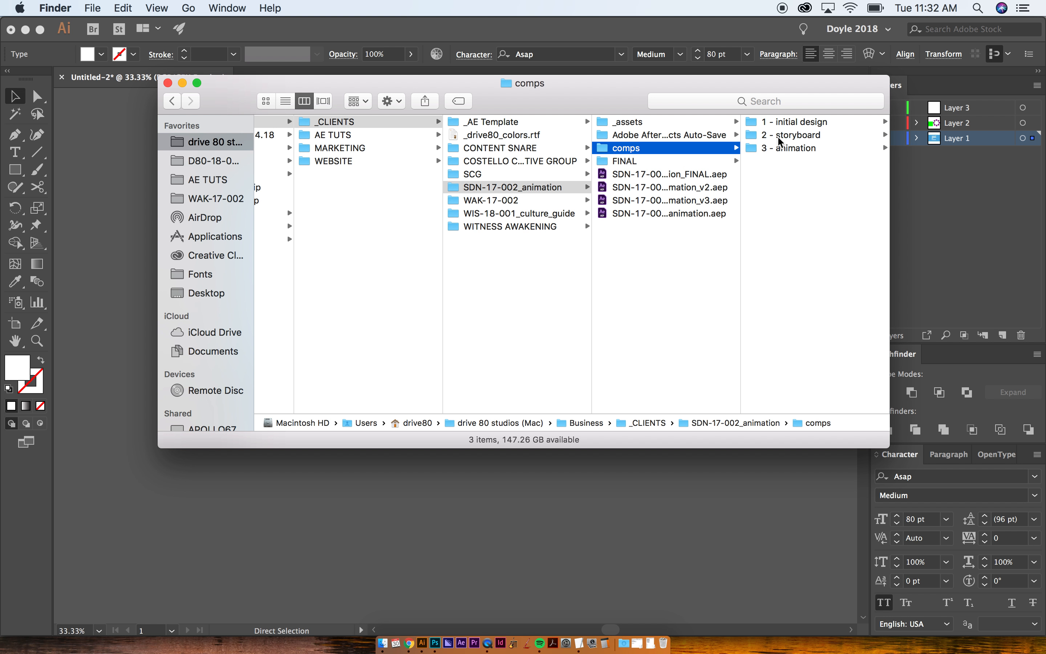
{"action": "left_click", "coordinate": [627, 122]}
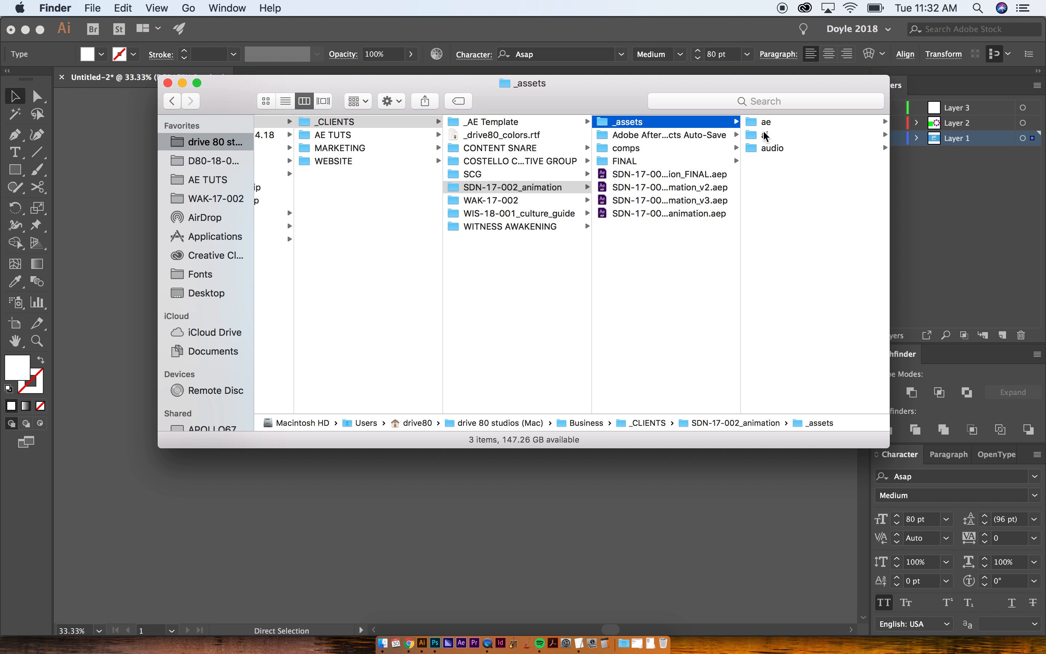
{"action": "left_click", "coordinate": [767, 136]}
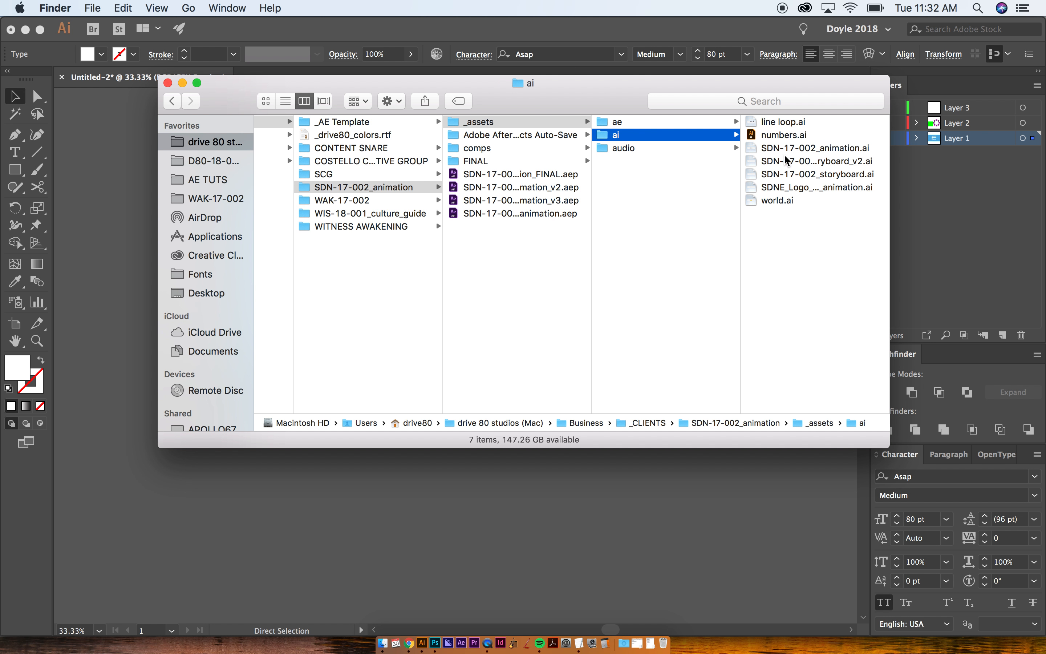
- Open SDN-17-002_storyboard_v2.ai in Illustrator and make layers 1 through 10 visible
{"action": "double_click", "coordinate": [782, 166]}
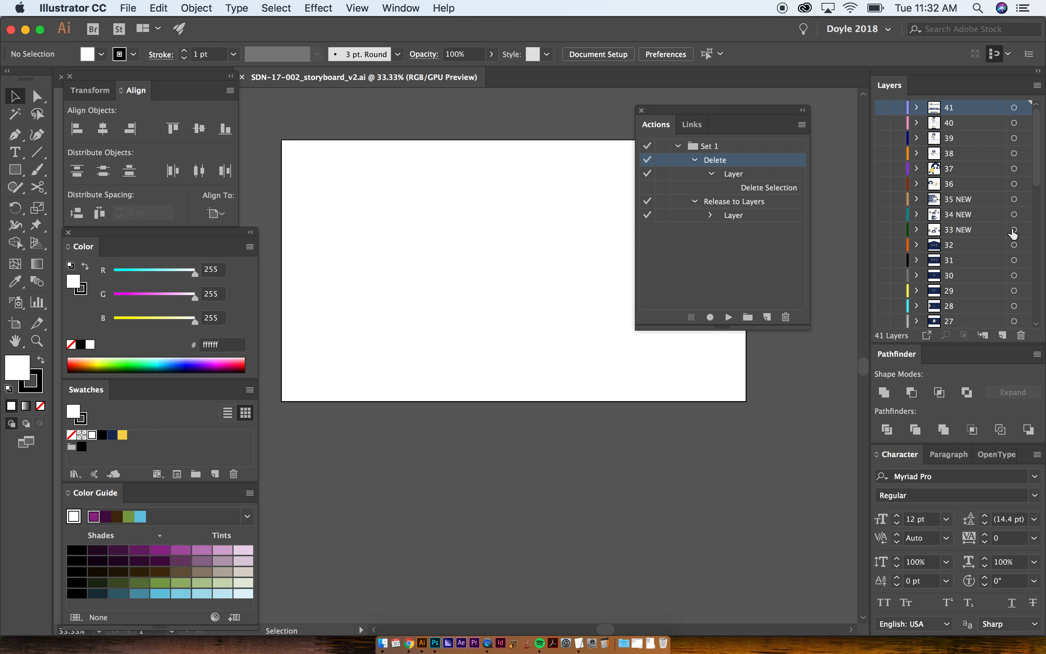
{"action": "scroll", "coordinate": [949, 184], "scroll_direction": "down", "scroll_amount": 10}
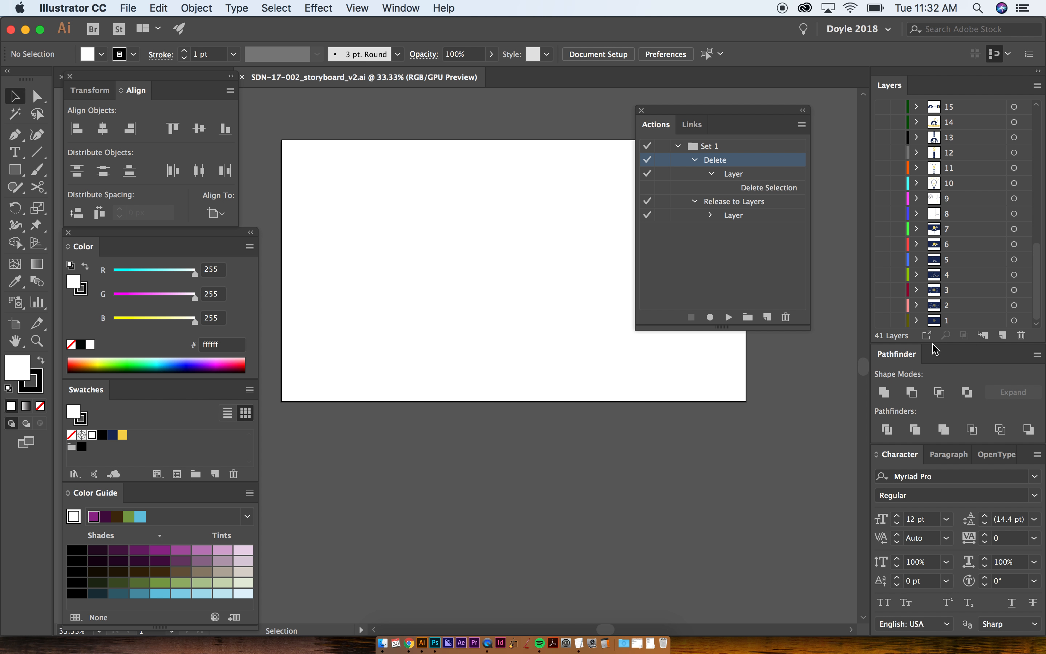
{"action": "left_click", "coordinate": [882, 320]}
{"action": "left_click", "coordinate": [882, 305]}
{"action": "left_click", "coordinate": [882, 275]}
{"action": "left_click", "coordinate": [883, 260]}
{"action": "left_click", "coordinate": [883, 244]}
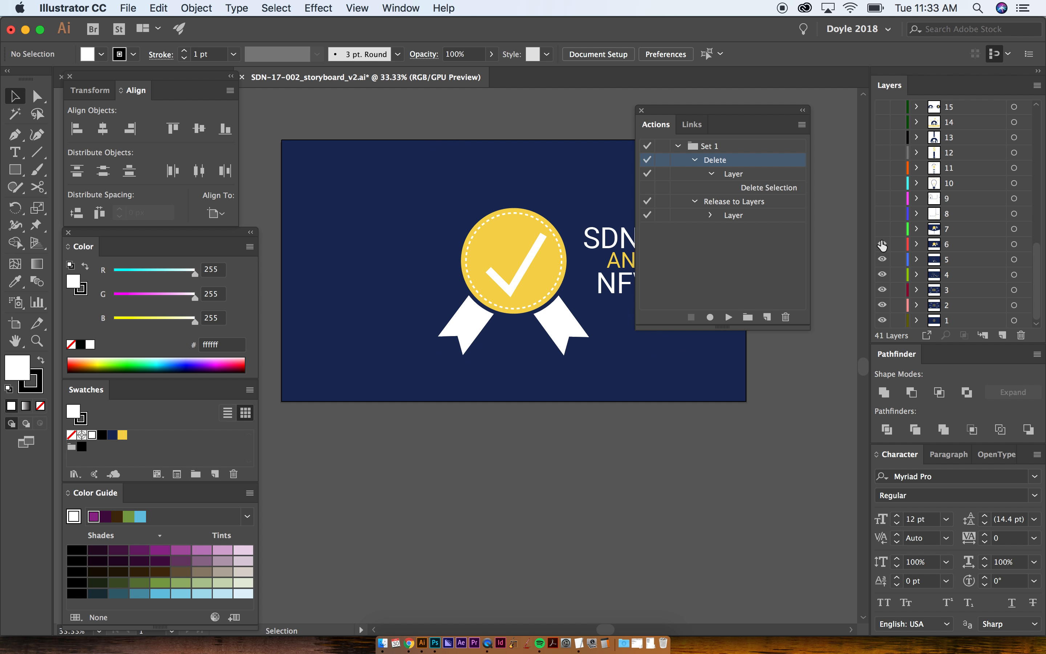
{"action": "left_click", "coordinate": [882, 229]}
{"action": "left_click", "coordinate": [882, 214]}
{"action": "left_click", "coordinate": [883, 198]}
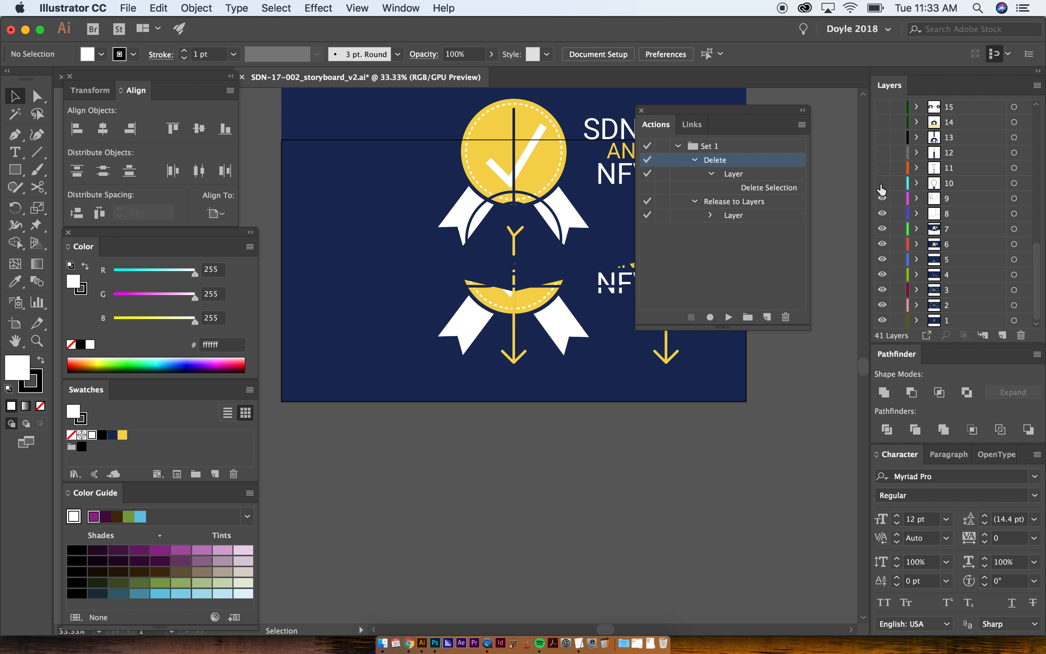
{"action": "left_click", "coordinate": [882, 183]}
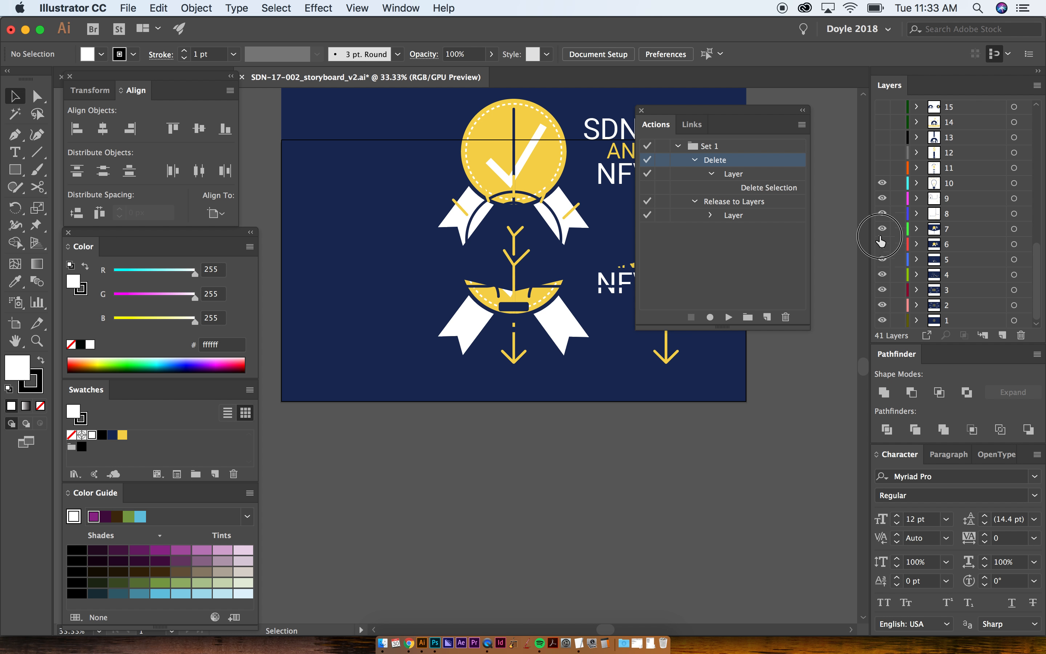
- Leave only layer 1 visible, select it, and view its Save for Web export settings without saving
{"action": "left_click", "coordinate": [882, 320], "text": "alt"}
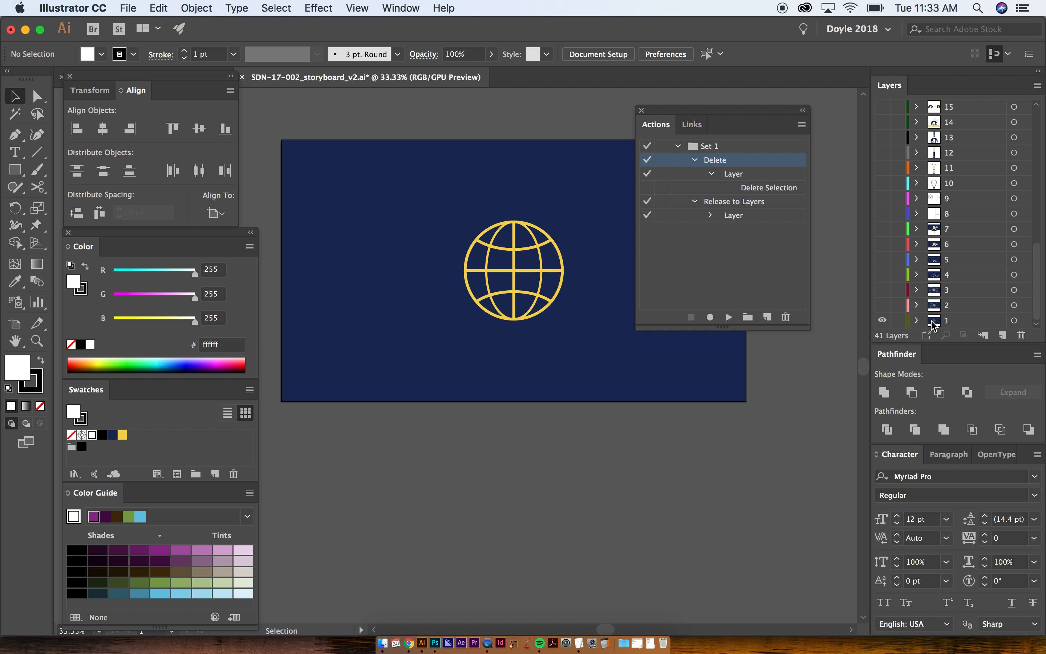
{"action": "left_click", "coordinate": [934, 322]}
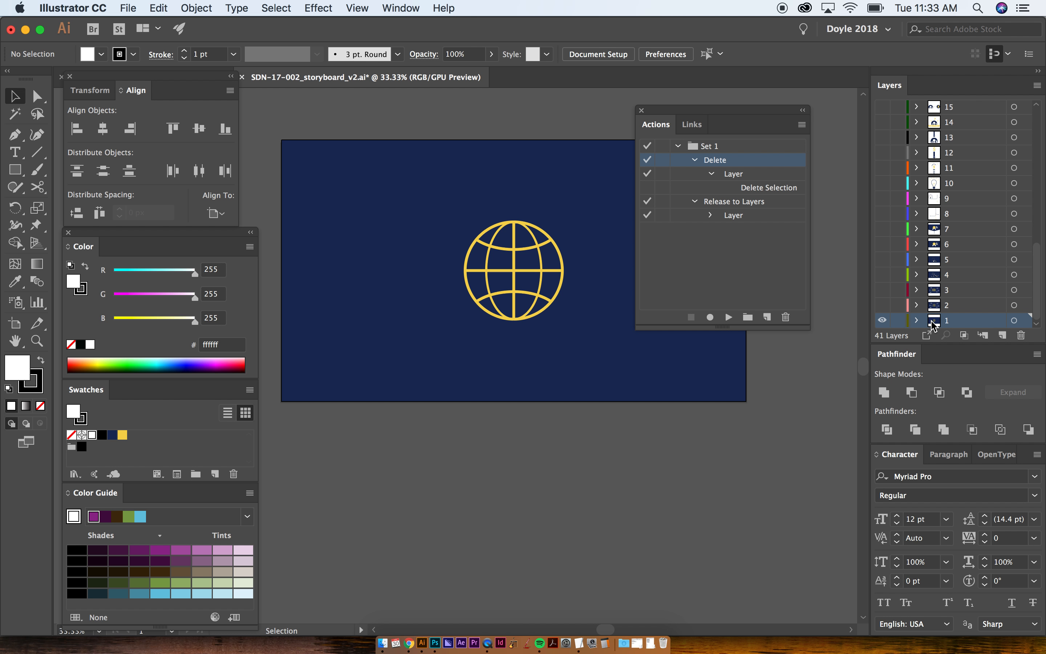
{"action": "key", "text": "super+alt+shift+s"}
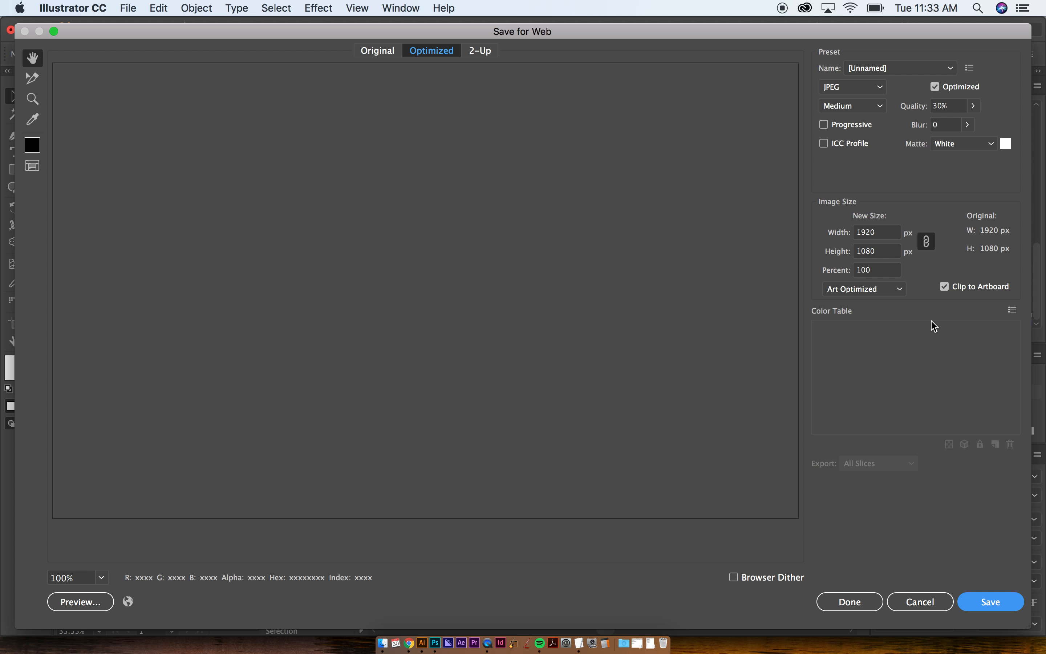
{"action": "left_click", "coordinate": [908, 603]}
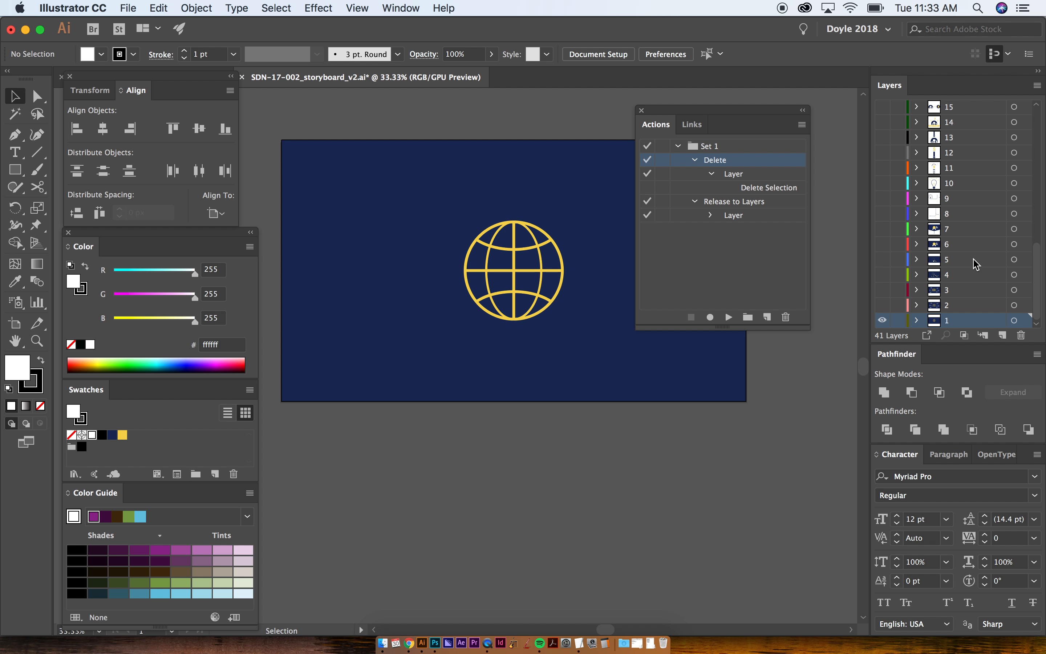
- Delete layer 41 together with its artwork
{"action": "scroll", "coordinate": [975, 264], "scroll_direction": "up", "scroll_amount": 9}
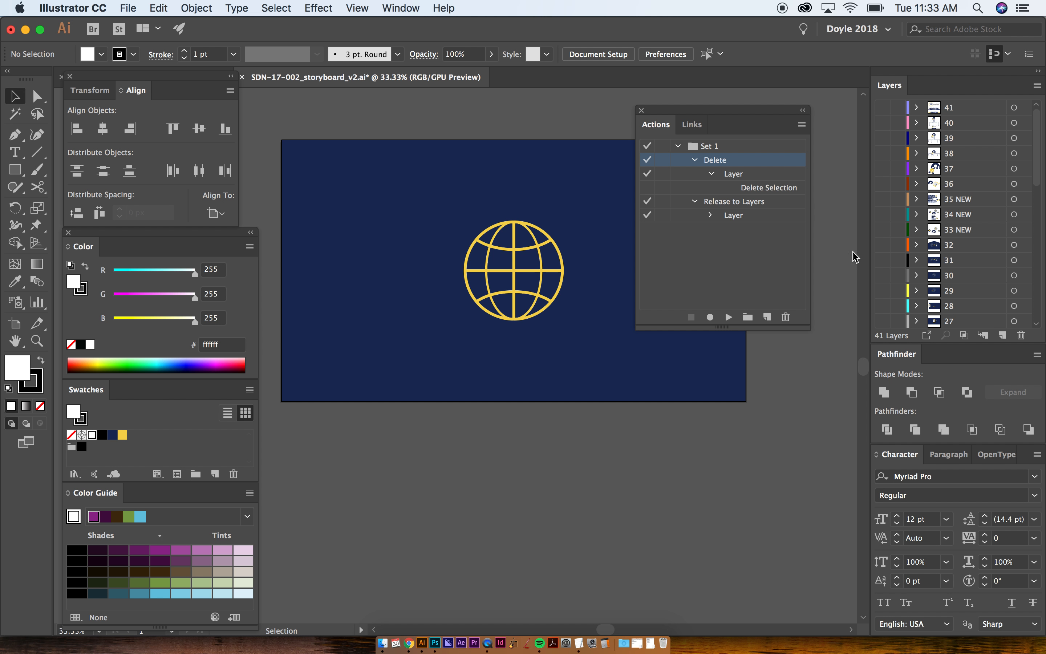
{"action": "left_click", "coordinate": [937, 114]}
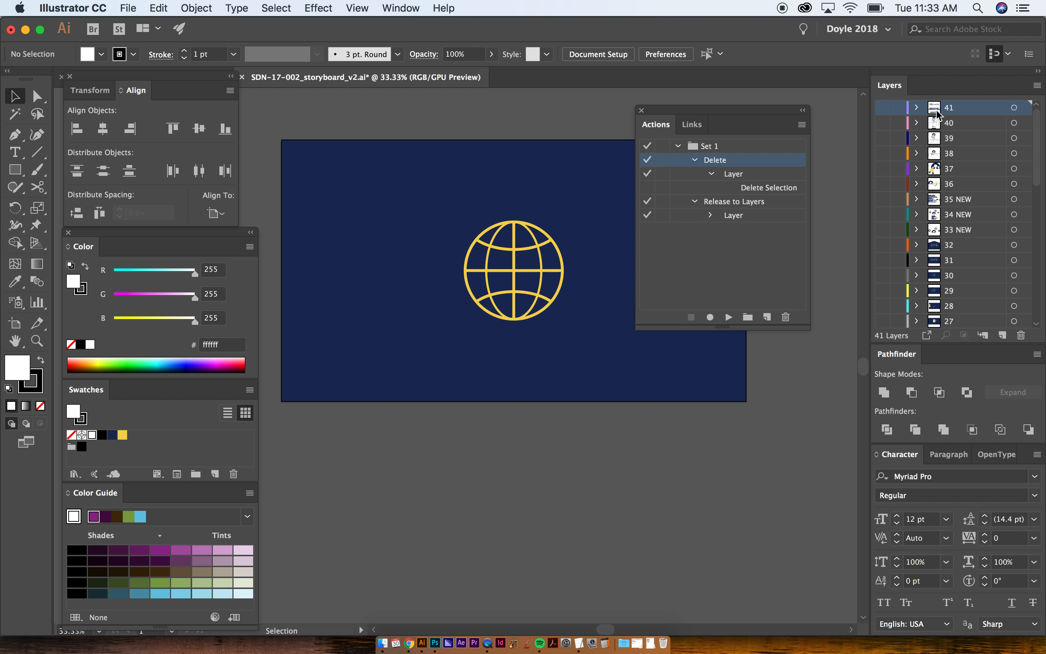
{"action": "key", "text": "F2"}
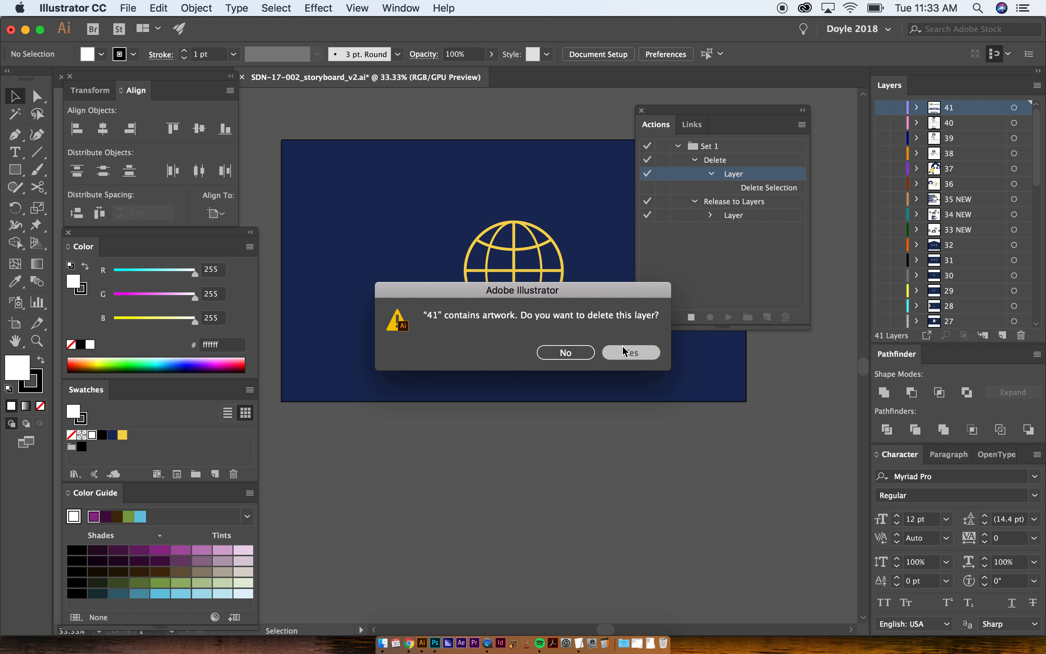
{"action": "left_click", "coordinate": [627, 354]}
- Run the MultiExporter script, set it to export the current artboard, and keep all layers except those beginning with a hyphen
{"action": "left_click", "coordinate": [127, 8]}
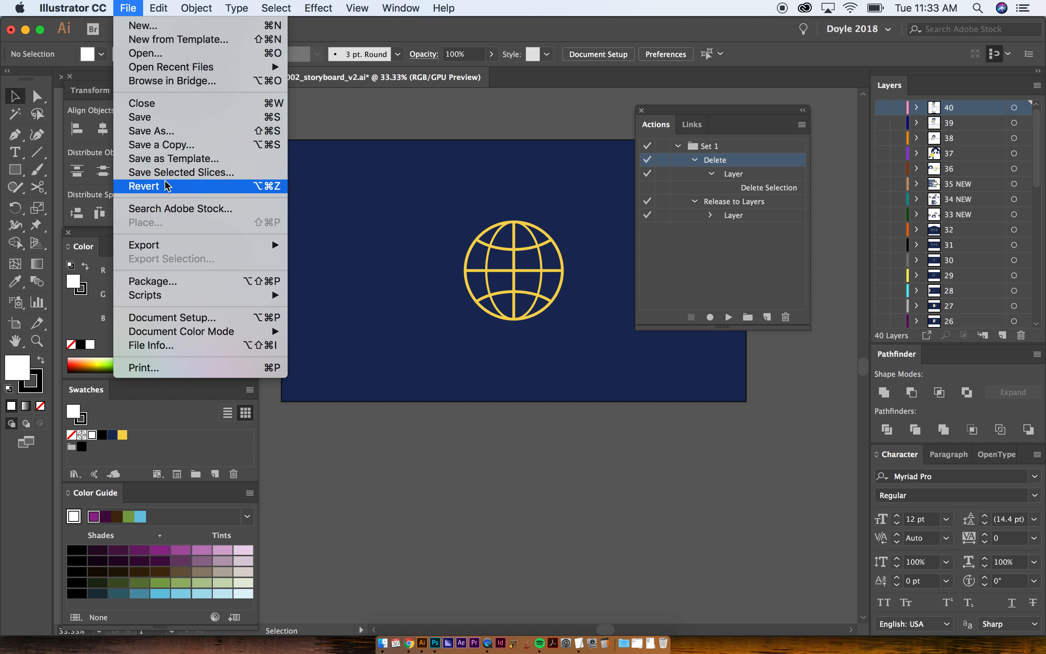
{"action": "left_click", "coordinate": [347, 296]}
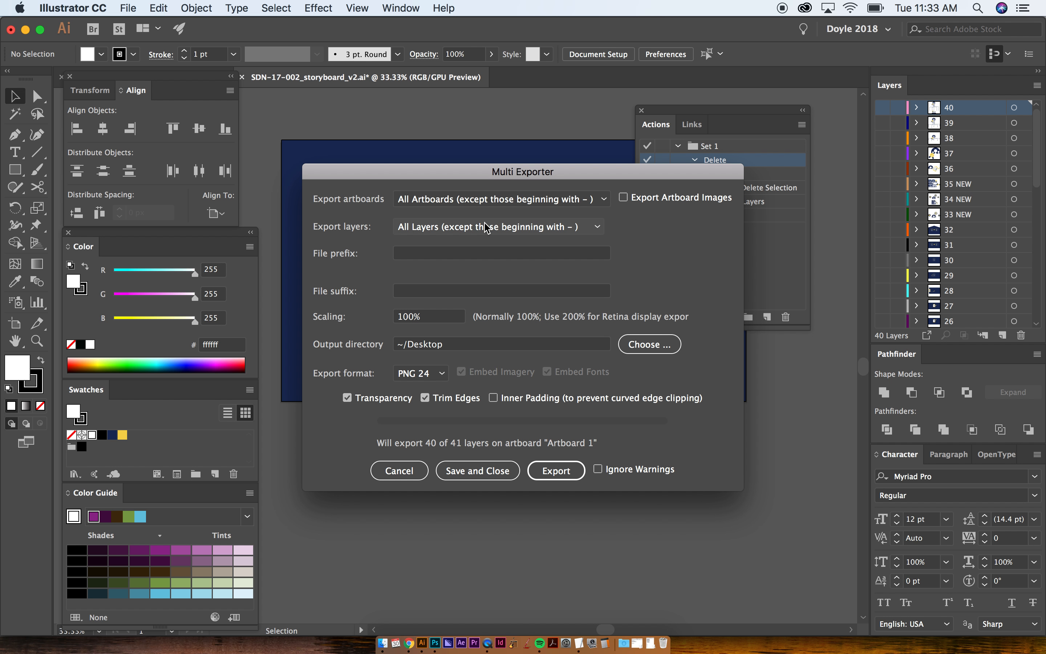
{"action": "left_click", "coordinate": [524, 203]}
{"action": "left_click", "coordinate": [422, 229]}
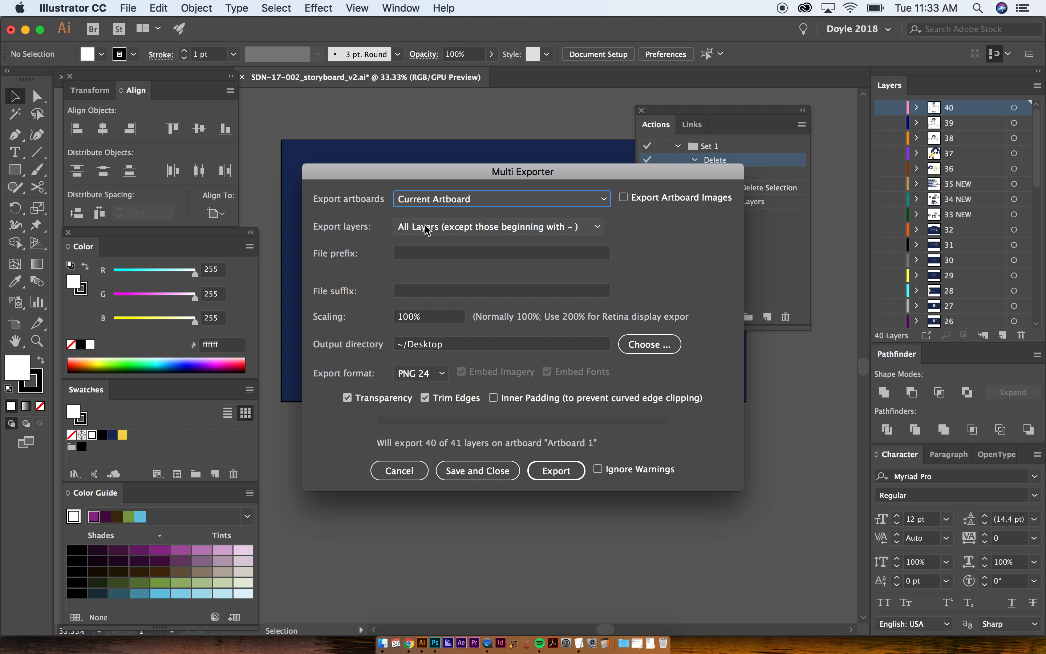
{"action": "left_click", "coordinate": [419, 227]}
{"action": "left_click", "coordinate": [373, 238]}
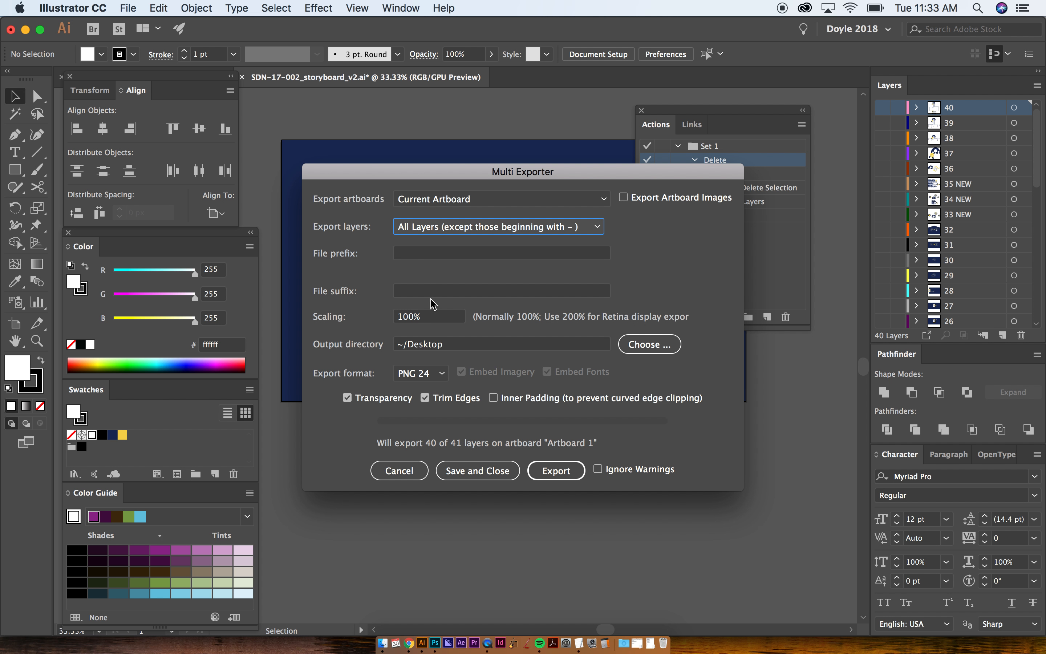
- Create a folder named test on the Desktop and use it as the export's output directory
{"action": "left_click", "coordinate": [650, 344]}
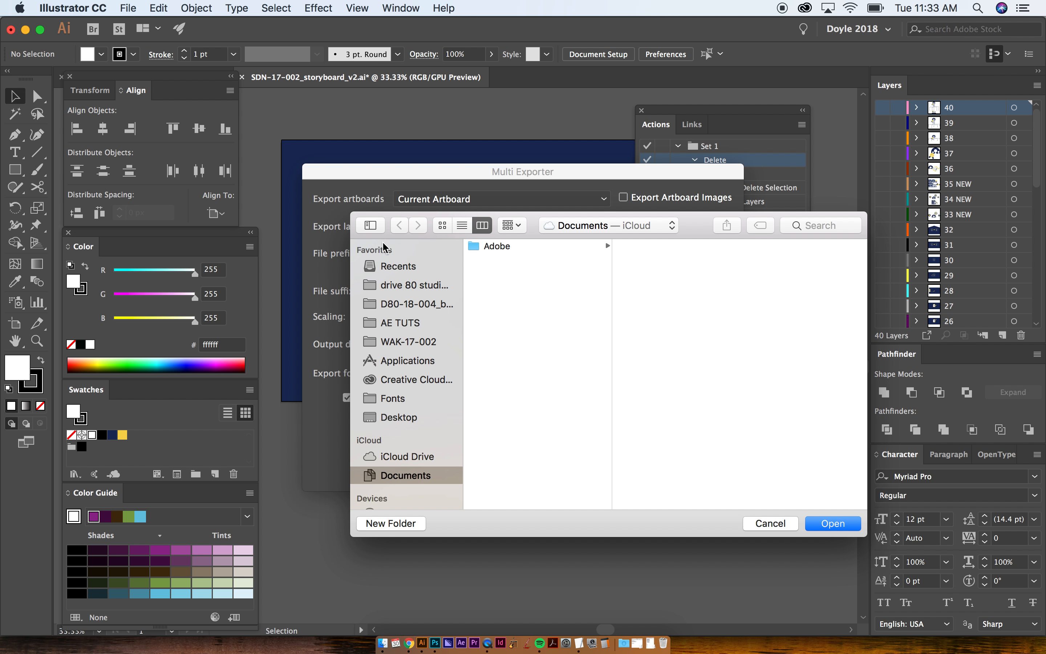
{"action": "left_click", "coordinate": [398, 417]}
{"action": "key", "text": "shift+super+n"}
{"action": "type", "text": "test"}
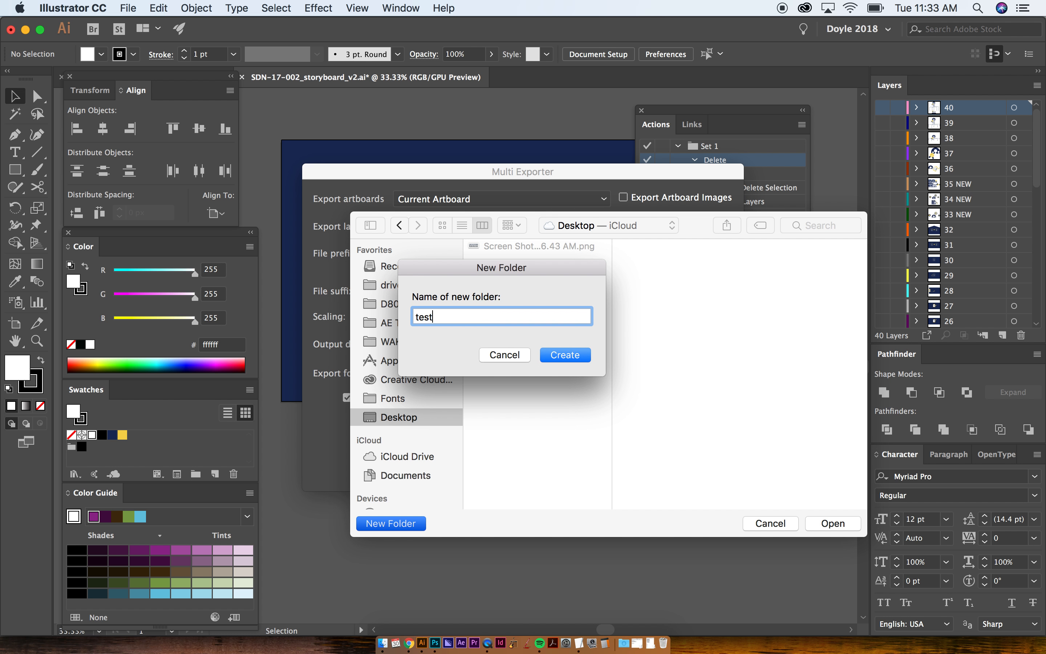
{"action": "key", "text": "Return"}
{"action": "left_click", "coordinate": [847, 523]}
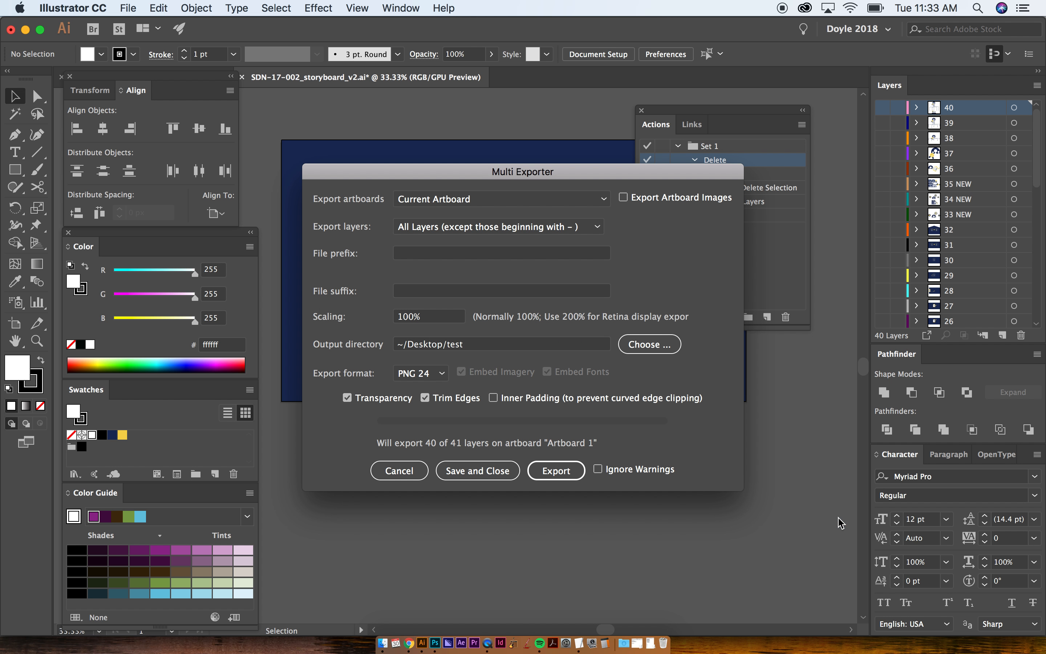
- Set the export format to JPG with Trim Edges off and Ignore Warnings on, and export the layers
{"action": "left_click", "coordinate": [421, 373]}
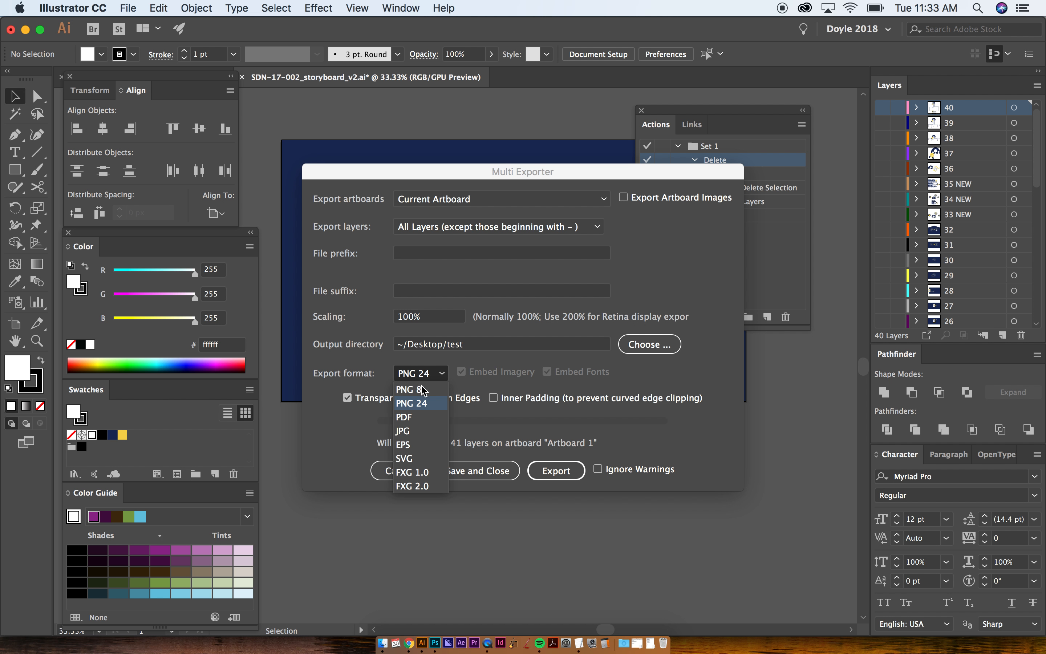
{"action": "left_click", "coordinate": [408, 431]}
{"action": "left_click", "coordinate": [445, 400]}
{"action": "left_click", "coordinate": [446, 400]}
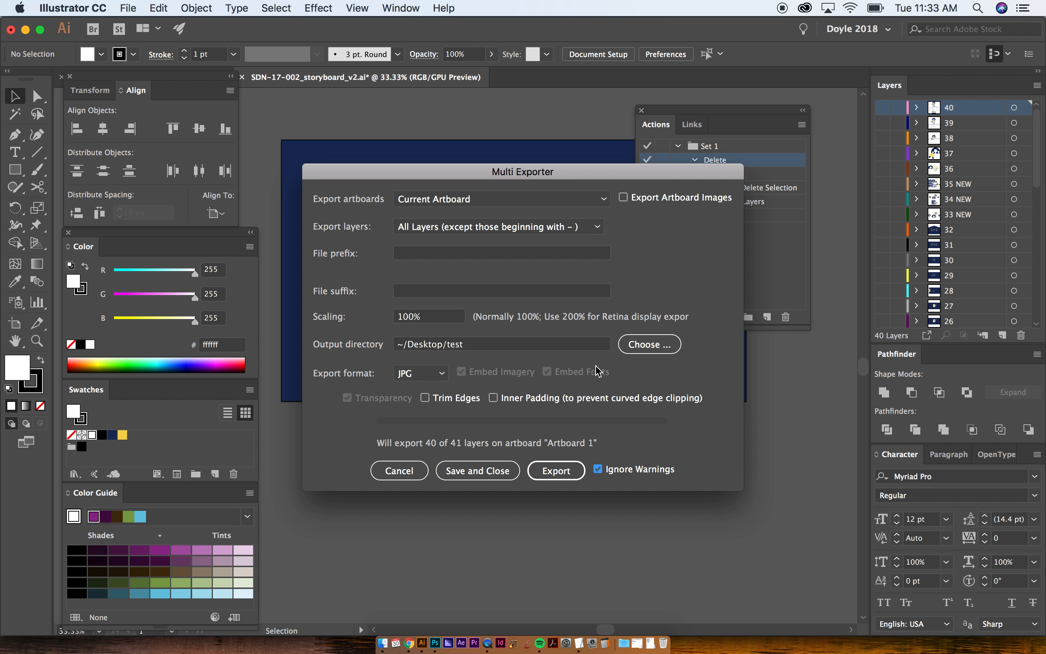
{"action": "left_click", "coordinate": [560, 474]}
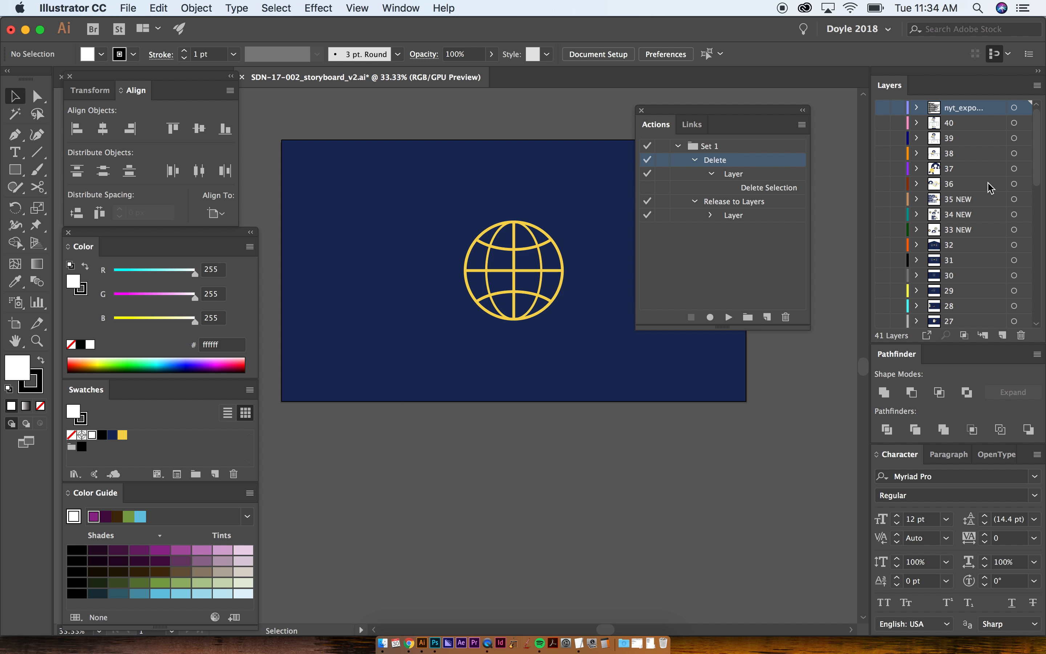
- Switch to Finder, open the test folder on the Desktop, and preview the exported images from 1.jpg to 10.jpg
{"action": "key", "text": "super+Tab"}
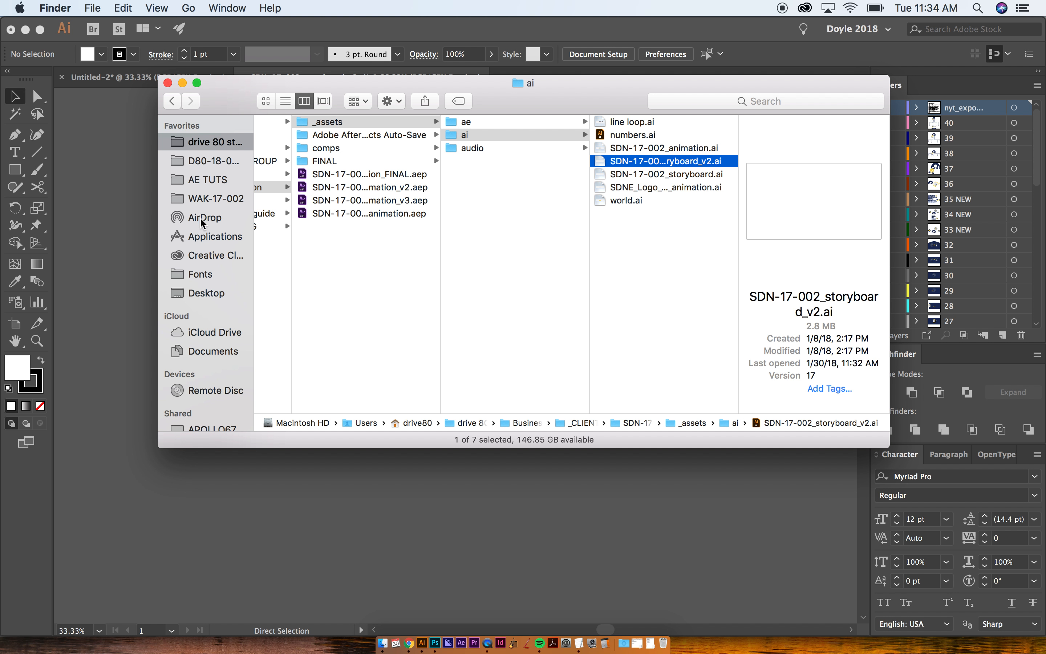
{"action": "left_click", "coordinate": [207, 293]}
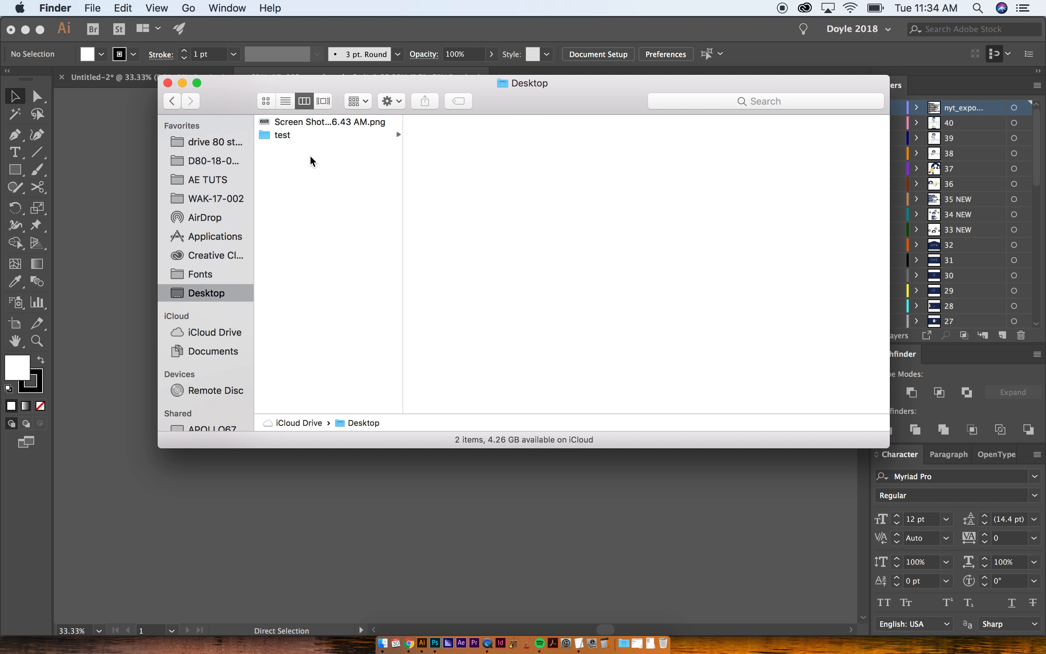
{"action": "left_click", "coordinate": [311, 136]}
{"action": "key", "text": "Right"}
{"action": "key", "text": "Down"}
{"action": "key", "text": "Down"}
{"action": "key", "text": "Down"}
{"action": "key", "text": "Down"}
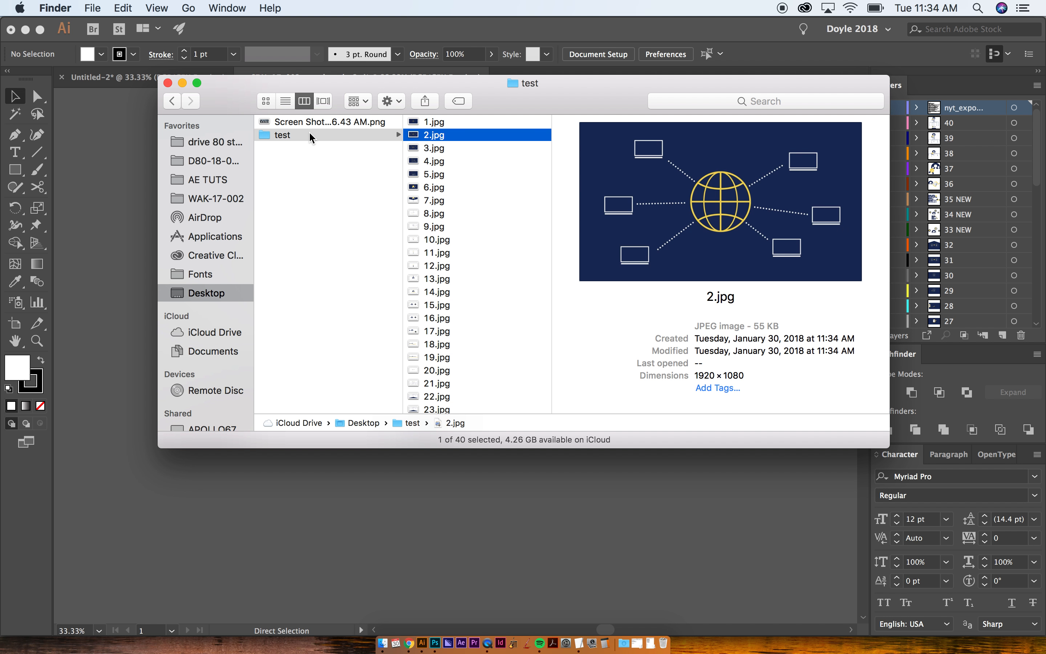
{"action": "key", "text": "Down"}
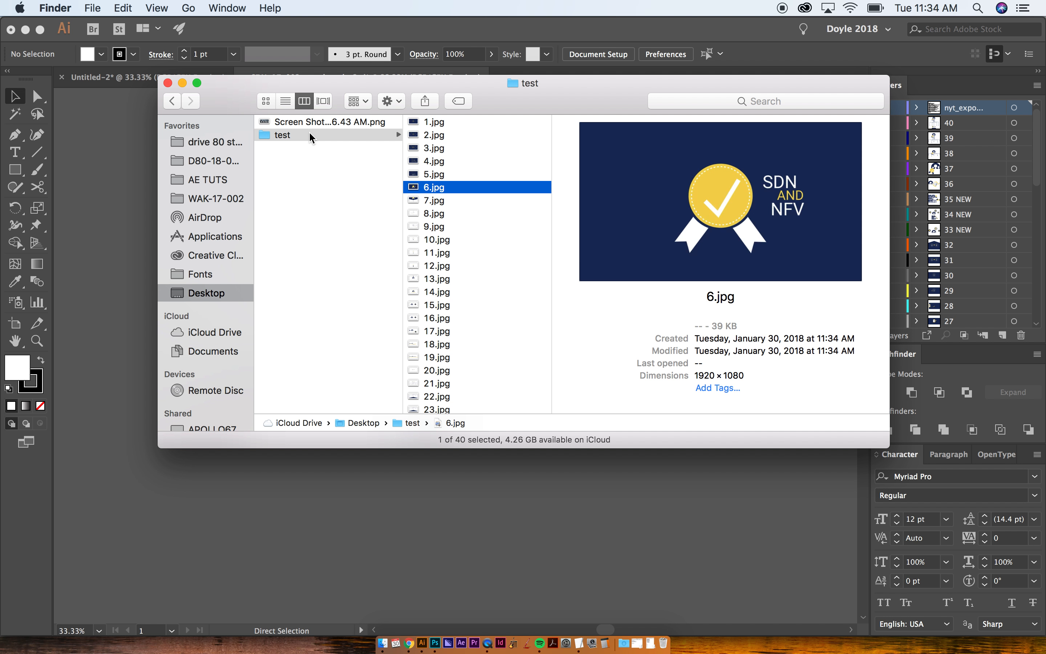
{"action": "key", "text": "Down"}
{"action": "key", "text": "Down"}
{"action": "key", "text": "Down"}
{"action": "key", "text": "Down"}
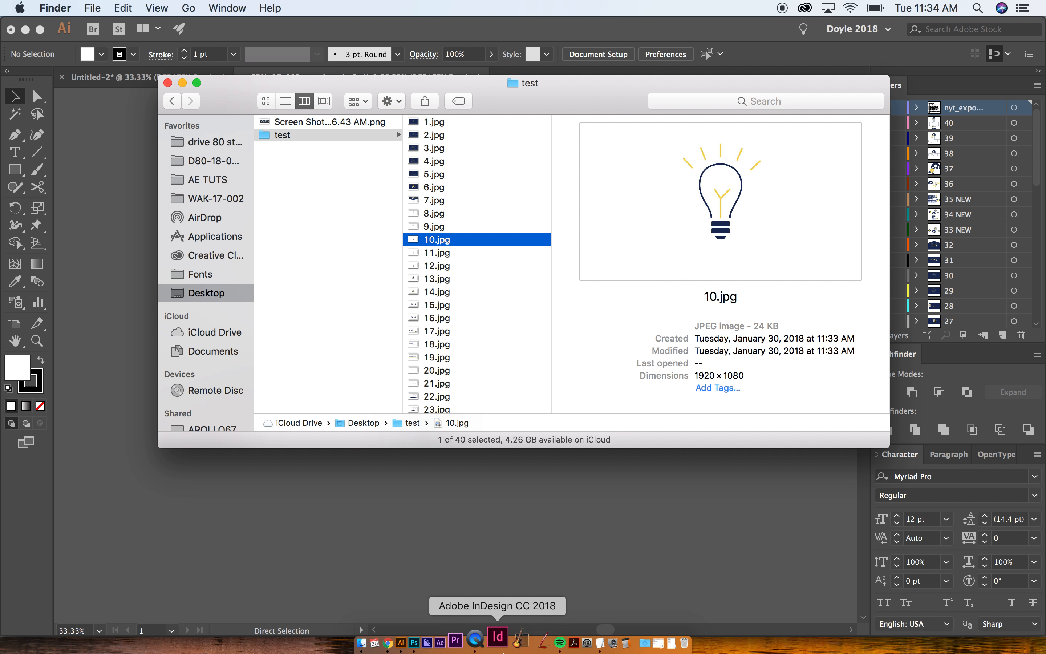
{"action": "scroll", "coordinate": [444, 225], "scroll_direction": "down", "scroll_amount": 6}
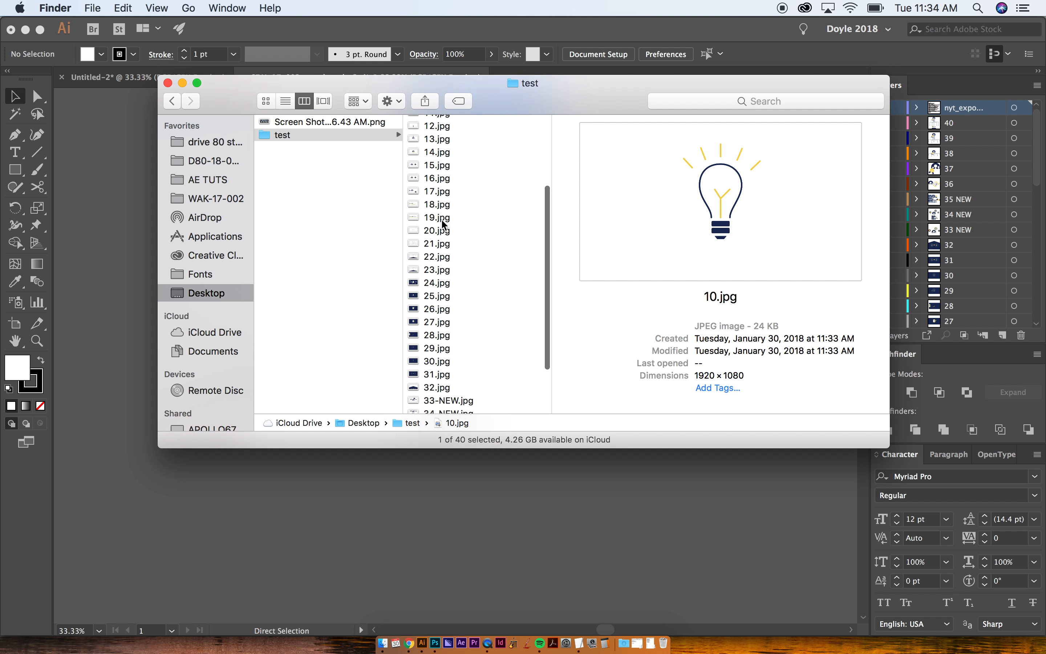
- Switch back to Illustrator and select layer 7 to compare the layer names with the exported file names
{"action": "key", "text": "super+Tab"}
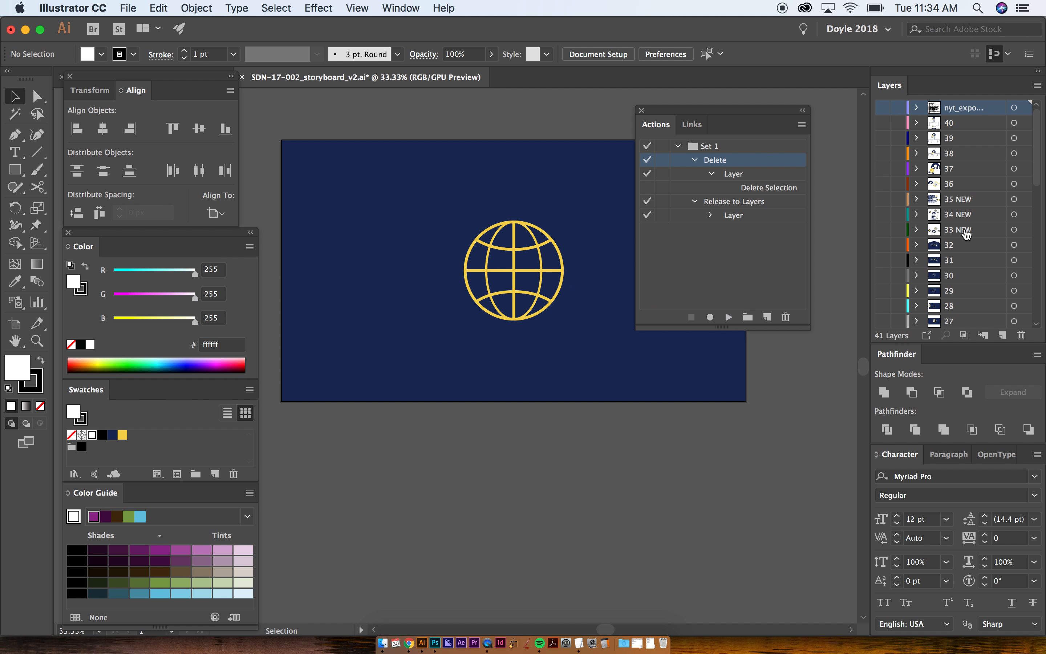
{"action": "scroll", "coordinate": [965, 315], "scroll_direction": "down", "scroll_amount": 10}
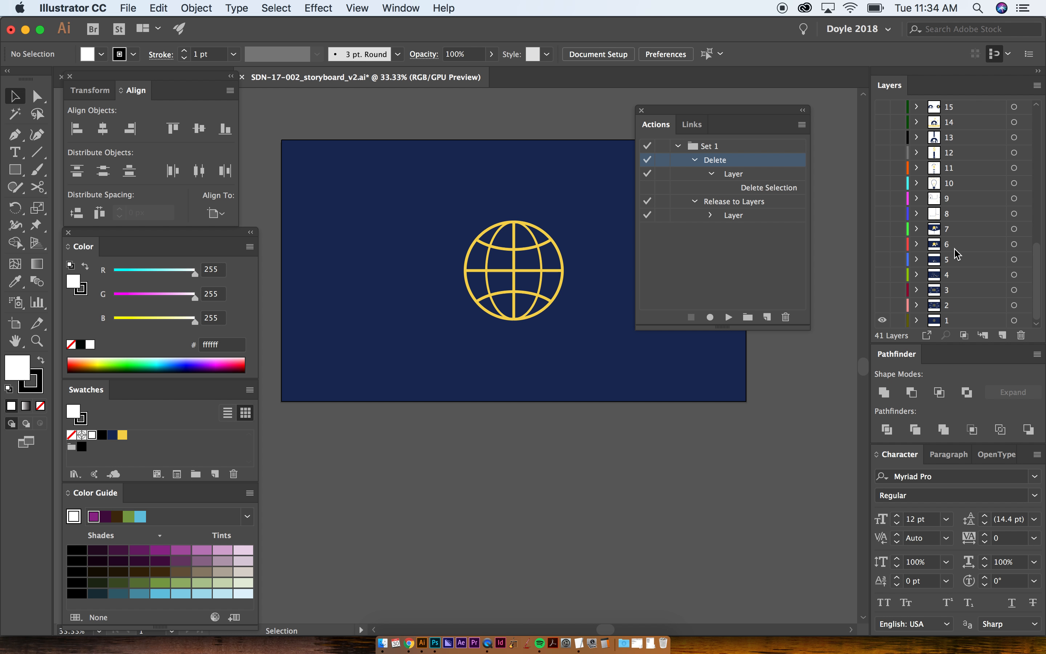
{"action": "left_click", "coordinate": [955, 230]}
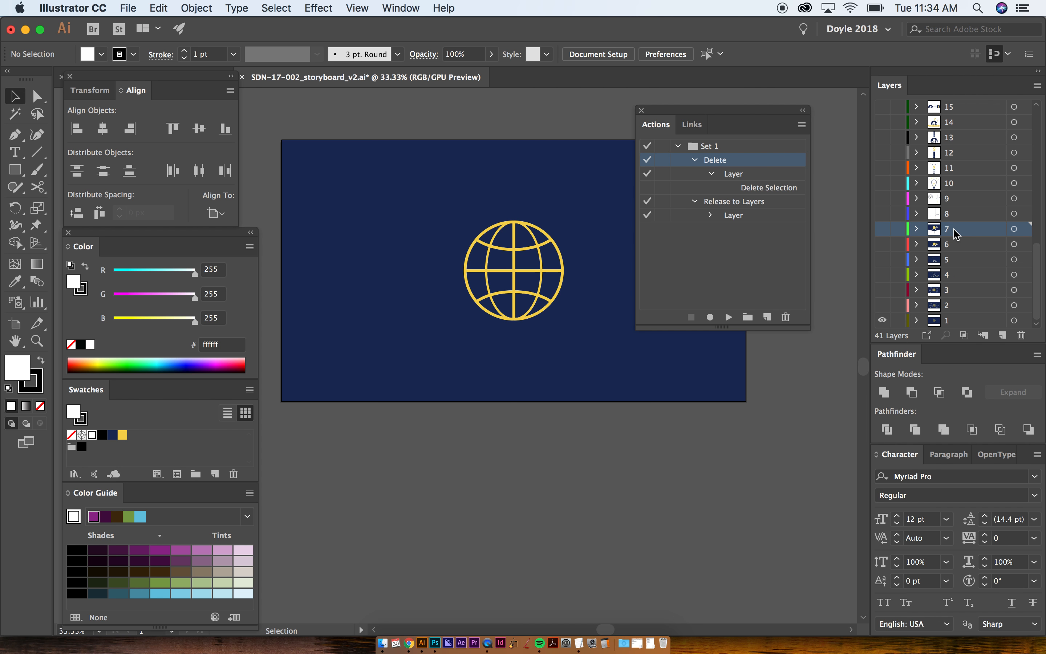
{"action": "scroll", "coordinate": [962, 195], "scroll_direction": "up", "scroll_amount": 10}
- Switch to Finder and preview the exported images from 32.jpg to 38.jpg in the test folder
{"action": "key", "text": "super+Tab"}
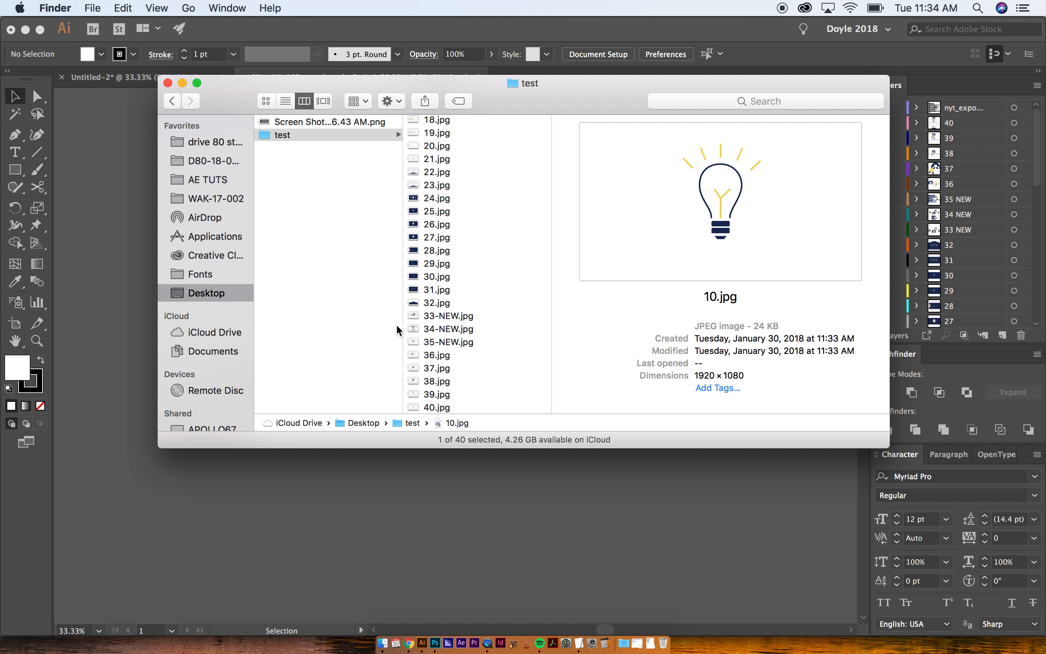
{"action": "left_click", "coordinate": [442, 304]}
{"action": "key", "text": "Down"}
{"action": "key", "text": "Down"}
{"action": "key", "text": "Down"}
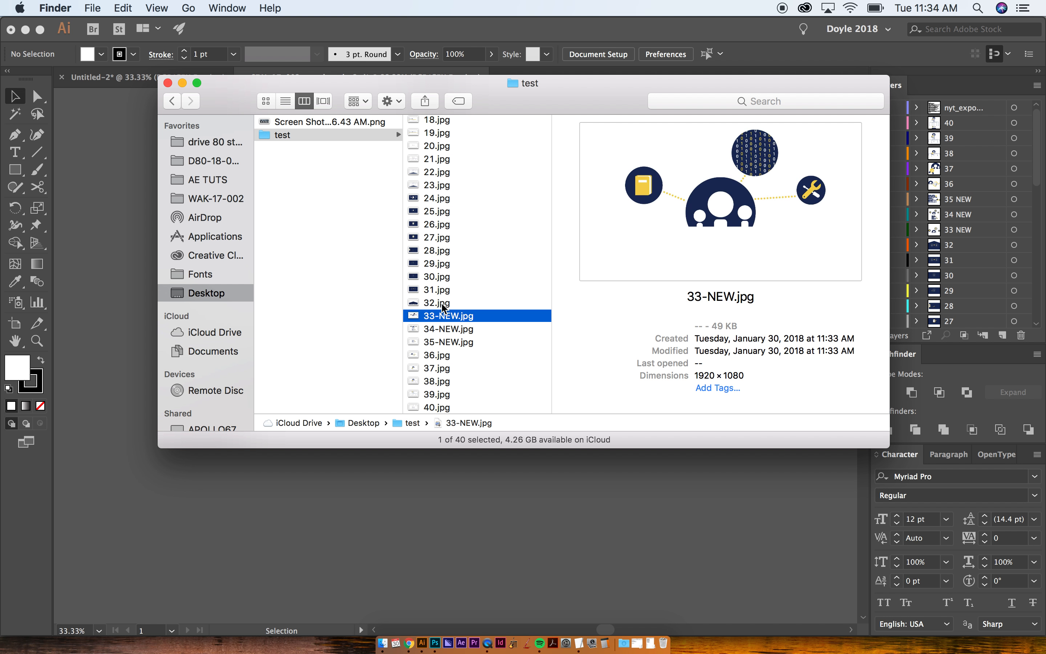
{"action": "key", "text": "Down"}
{"action": "key", "text": "Down"}
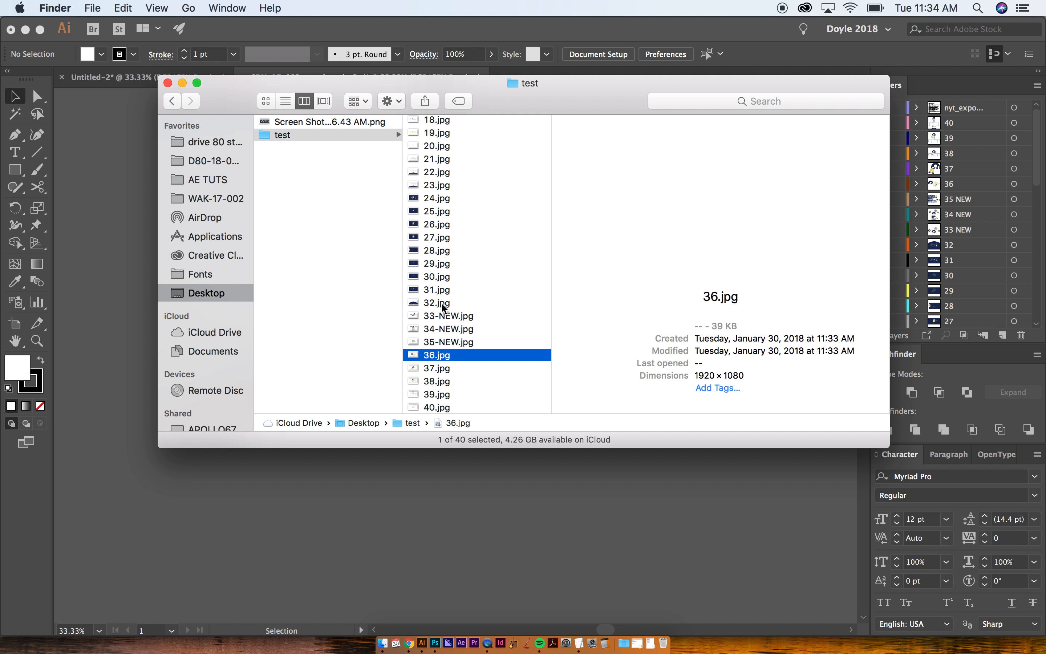
{"action": "key", "text": "Down"}
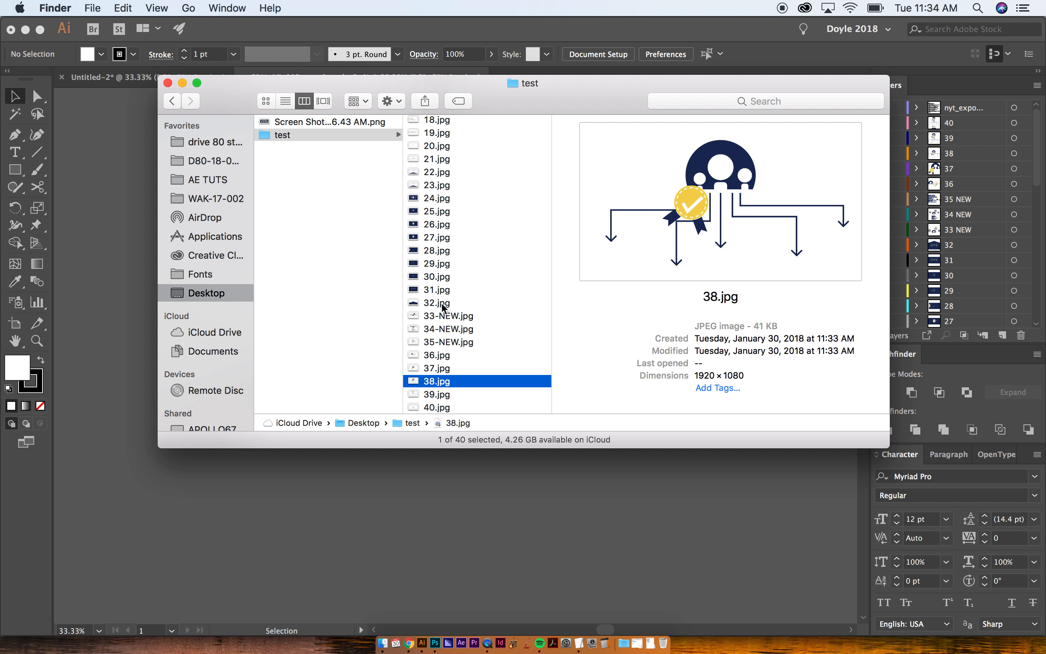
- Switch to NameChanger and load all the JPG files from the Desktop test folder into its file list
{"action": "key", "text": "Up"}
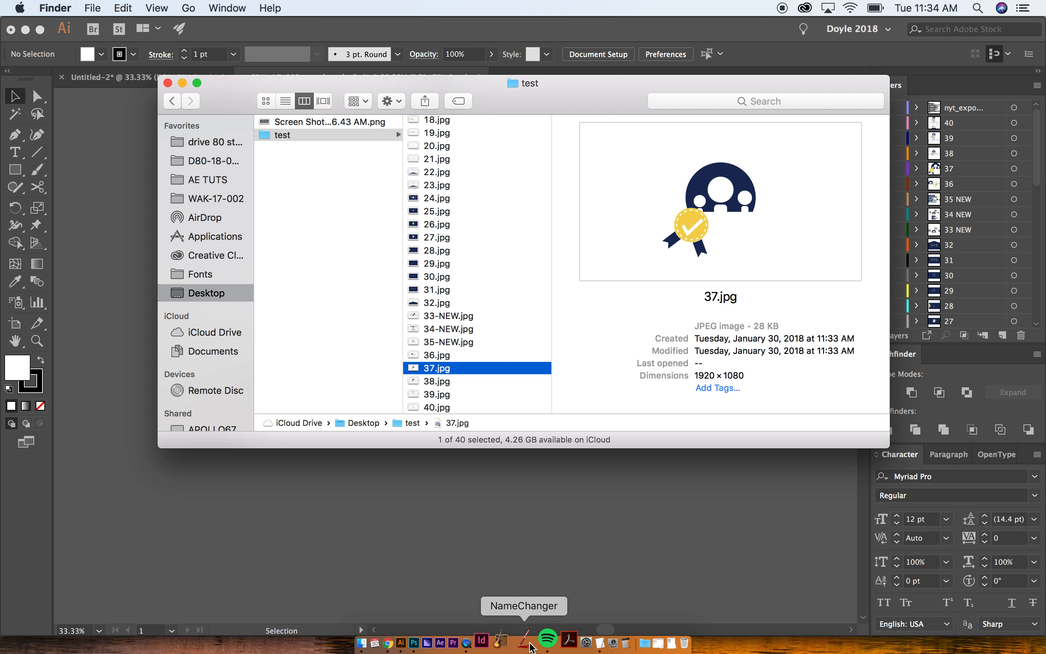
{"action": "left_click", "coordinate": [527, 643]}
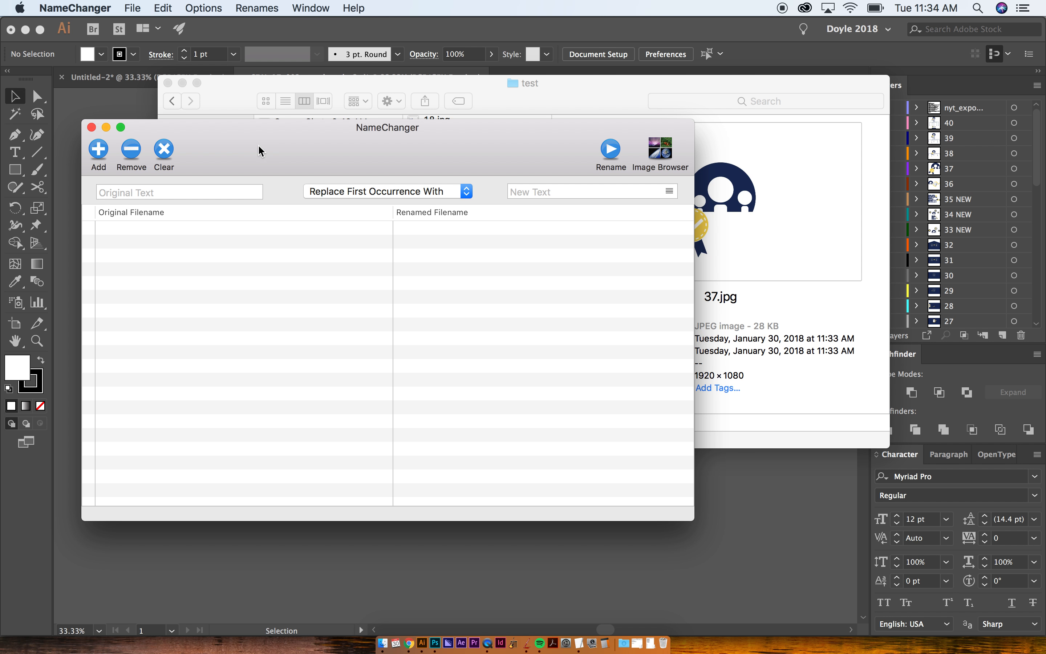
{"action": "left_click_drag", "start_coordinate": [258, 146], "coordinate": [209, 193]}
{"action": "left_click_drag", "start_coordinate": [409, 87], "coordinate": [487, 86]}
{"action": "left_click", "coordinate": [512, 146]}
{"action": "key", "text": "cmd+a"}
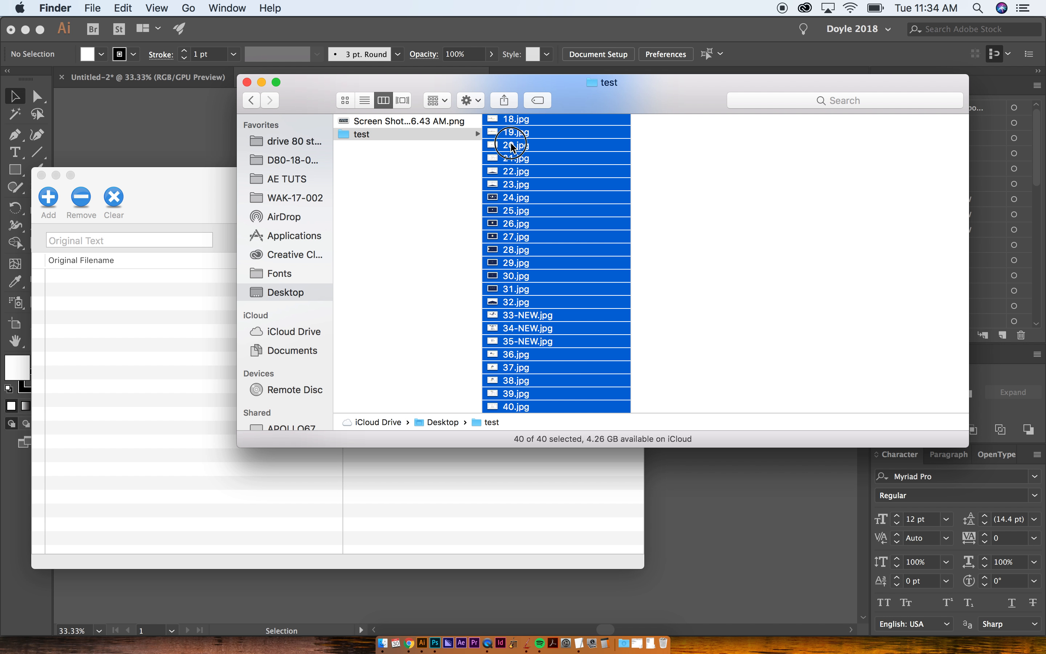
{"action": "left_click_drag", "start_coordinate": [512, 145], "coordinate": [140, 322]}
{"action": "left_click", "coordinate": [205, 194]}
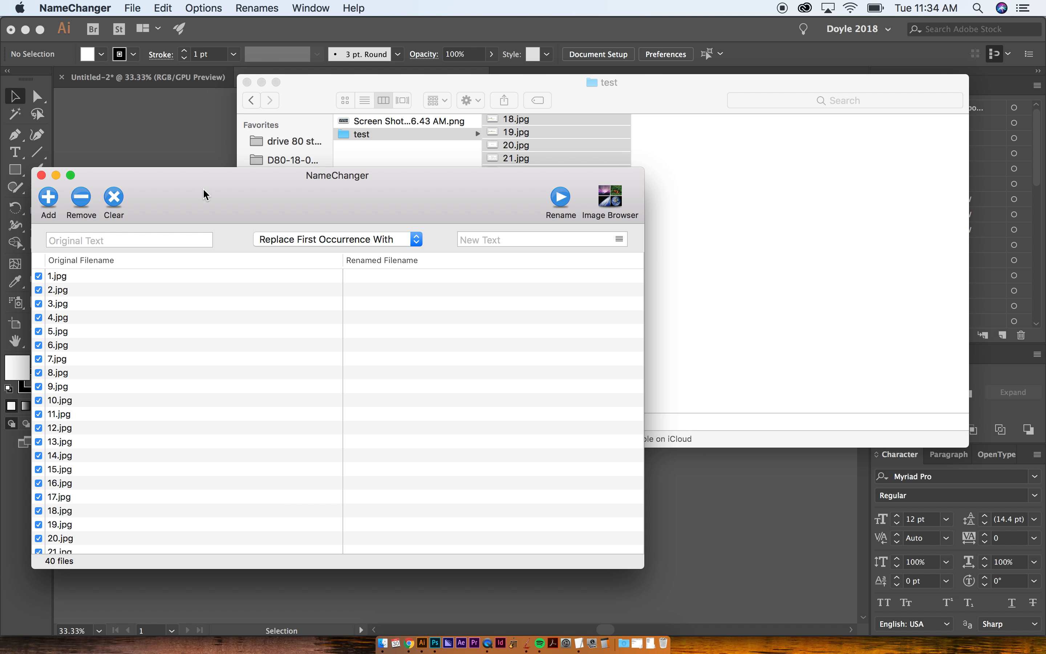
- Set up a Sequence rename with the name "SDN-" before three-digit numbers starting at 1
{"action": "left_click", "coordinate": [324, 240]}
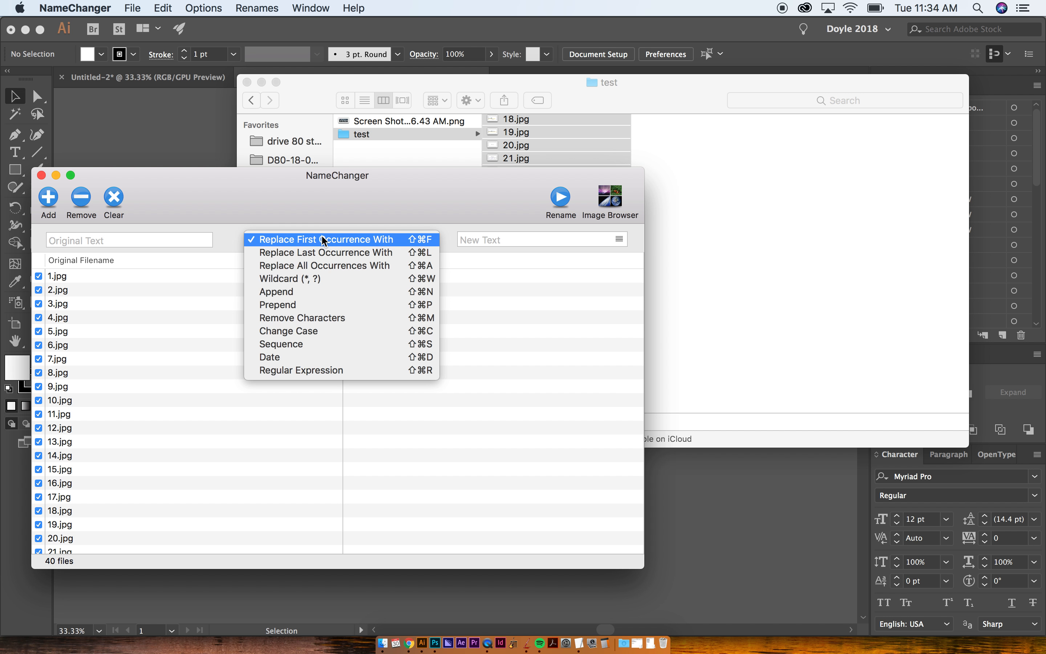
{"action": "left_click", "coordinate": [289, 348]}
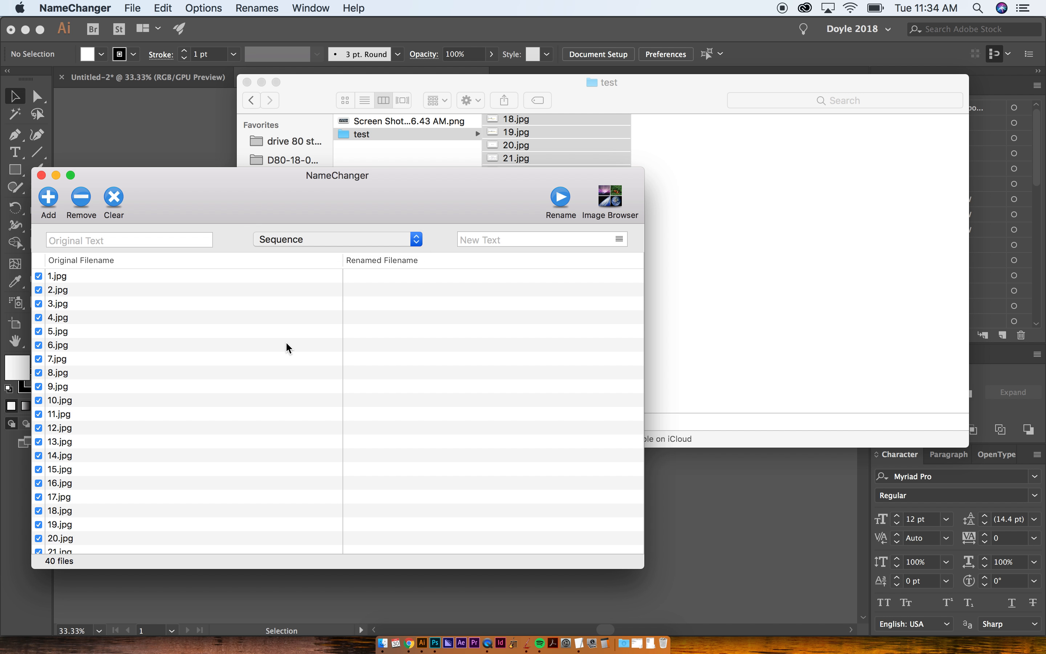
{"action": "left_click", "coordinate": [105, 262]}
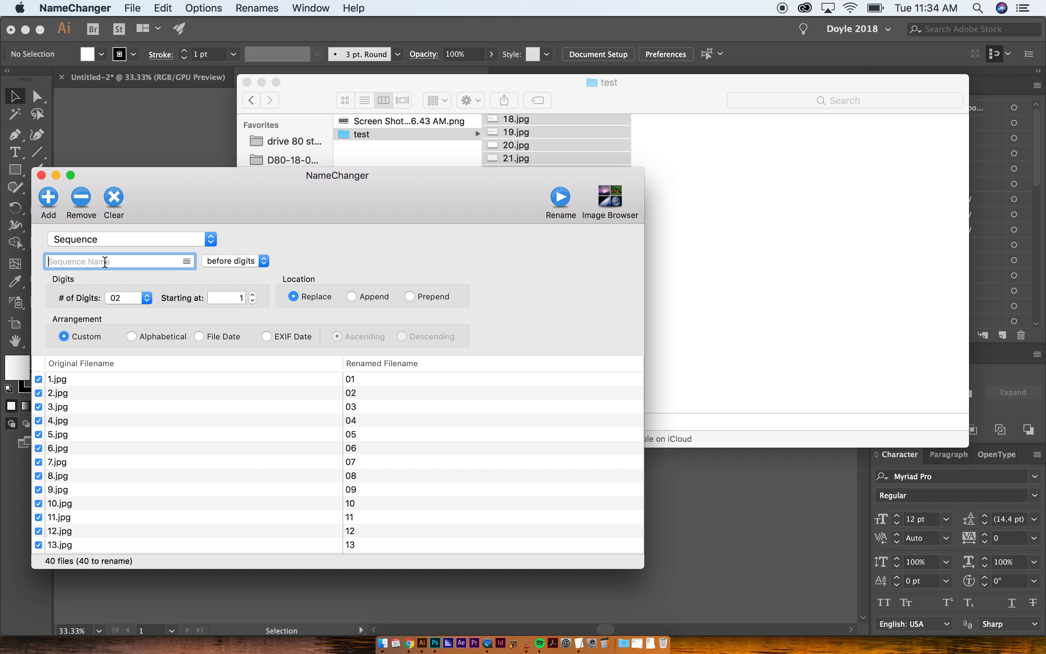
{"action": "type", "text": "SDN-"}
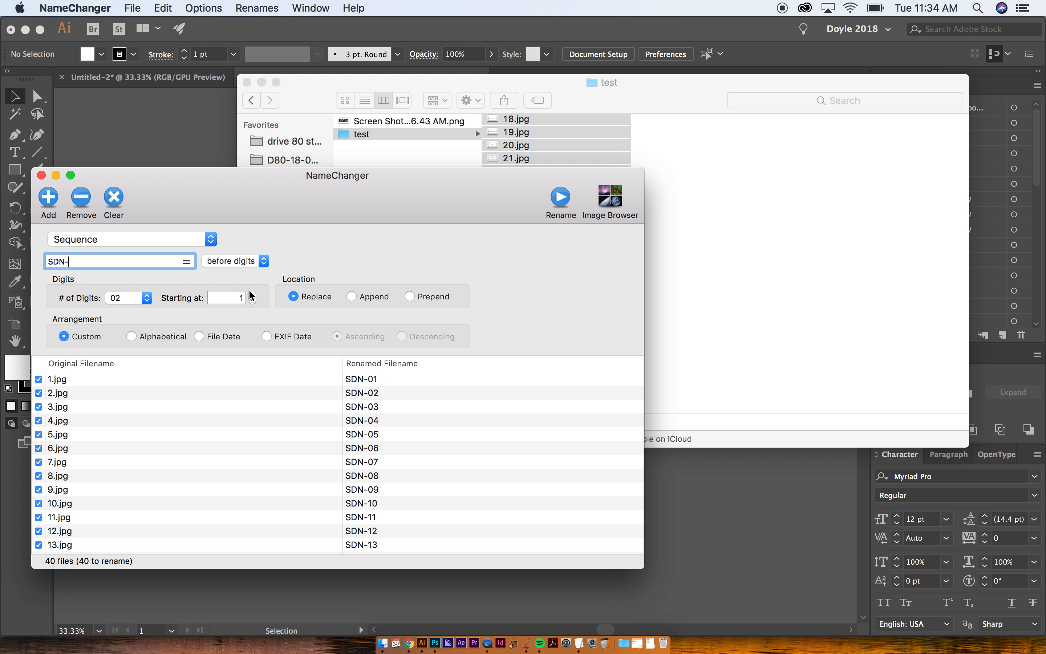
{"action": "left_click", "coordinate": [142, 301]}
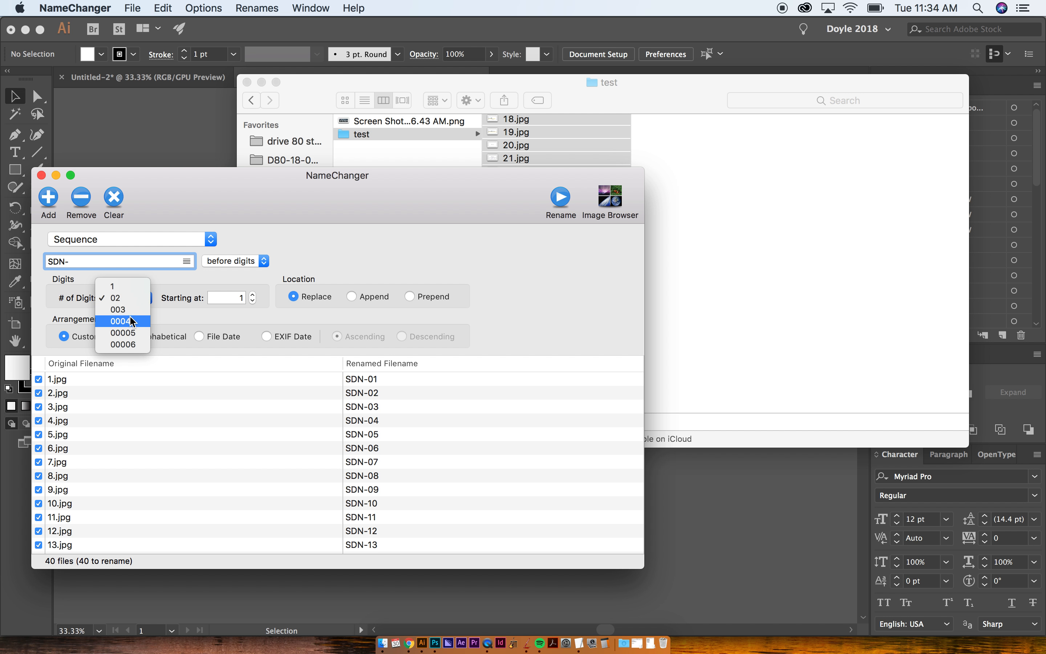
{"action": "left_click", "coordinate": [118, 309]}
{"action": "left_click", "coordinate": [252, 295]}
{"action": "left_click", "coordinate": [253, 301]}
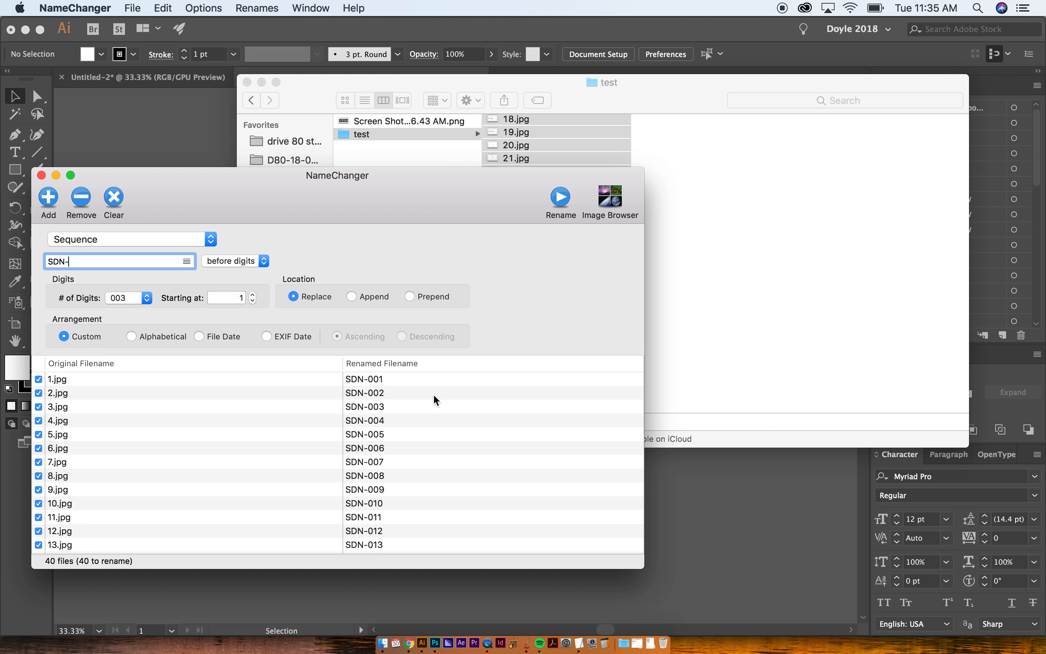
- Change the renaming method to Append and enter "SDN" as the text to add
{"action": "left_click", "coordinate": [173, 239]}
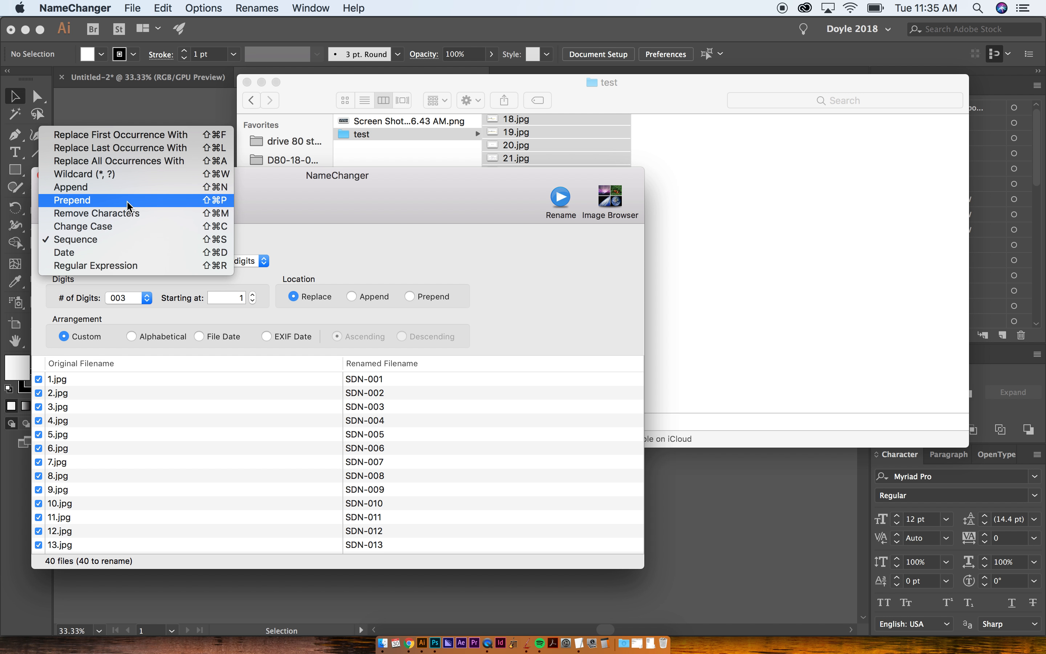
{"action": "left_click", "coordinate": [98, 187]}
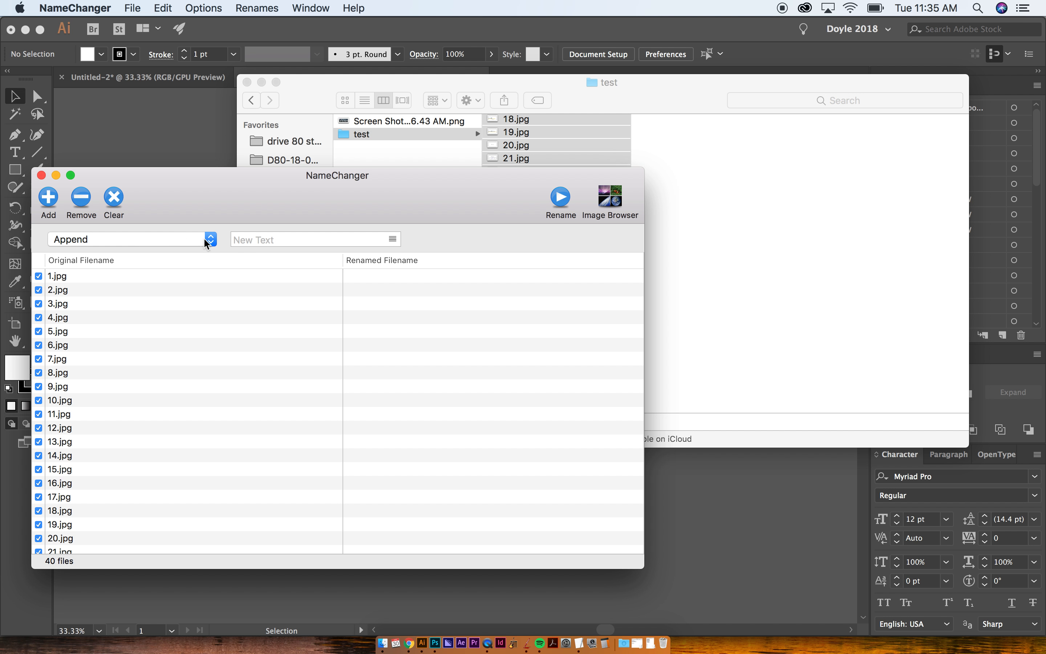
{"action": "left_click", "coordinate": [258, 239]}
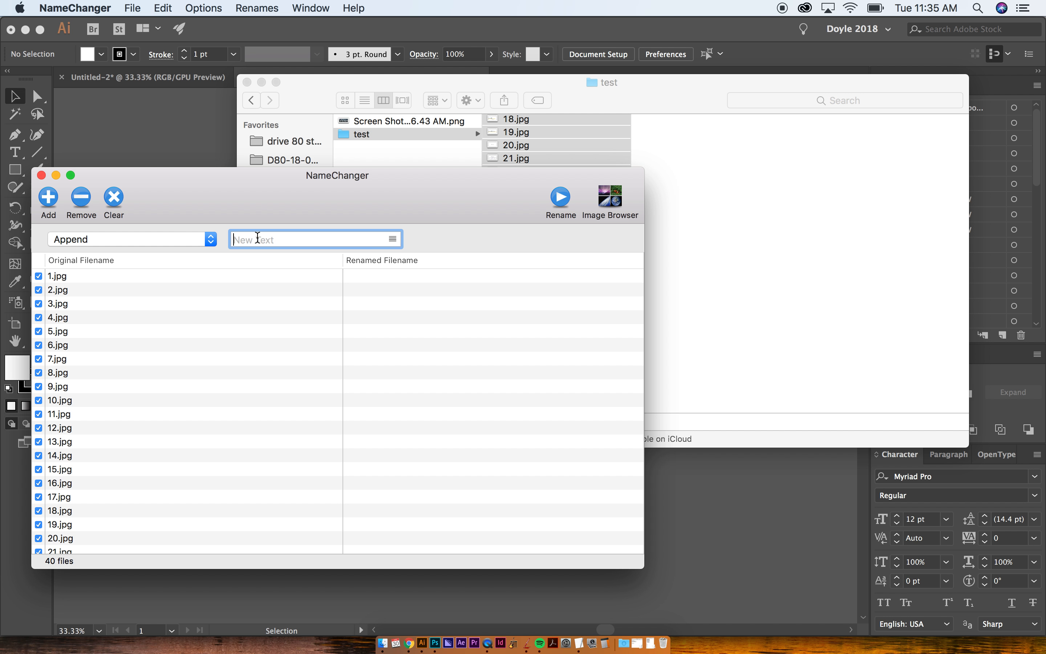
{"action": "type", "text": "SDN"}
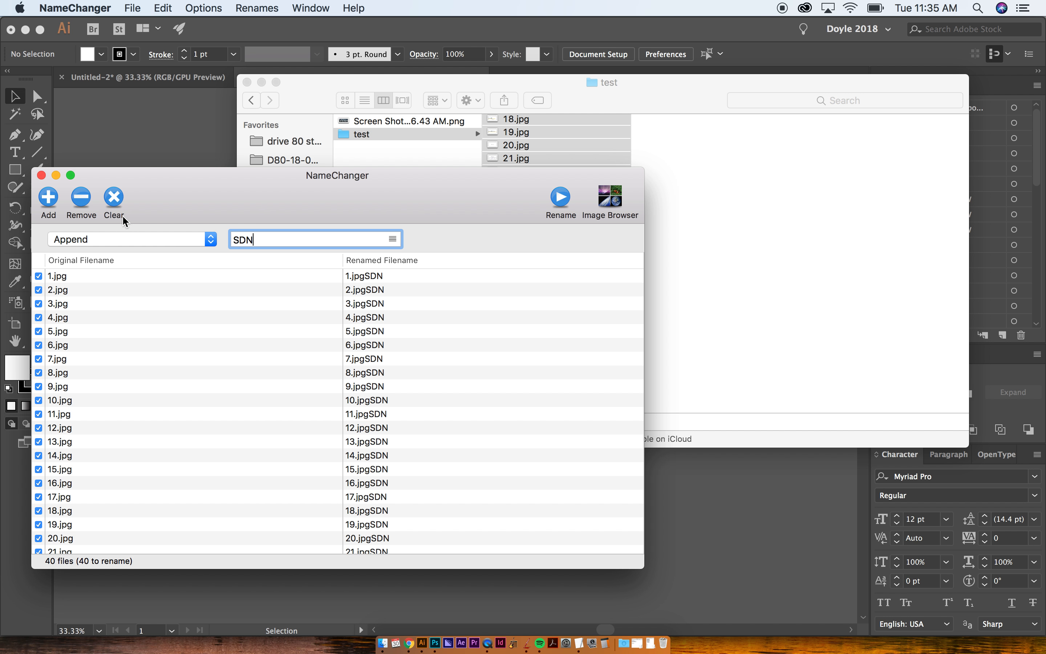
- Switch the renaming method to Prepend with the text "SDN-" and review the previewed file names
{"action": "left_click", "coordinate": [113, 239]}
{"action": "left_click", "coordinate": [111, 253]}
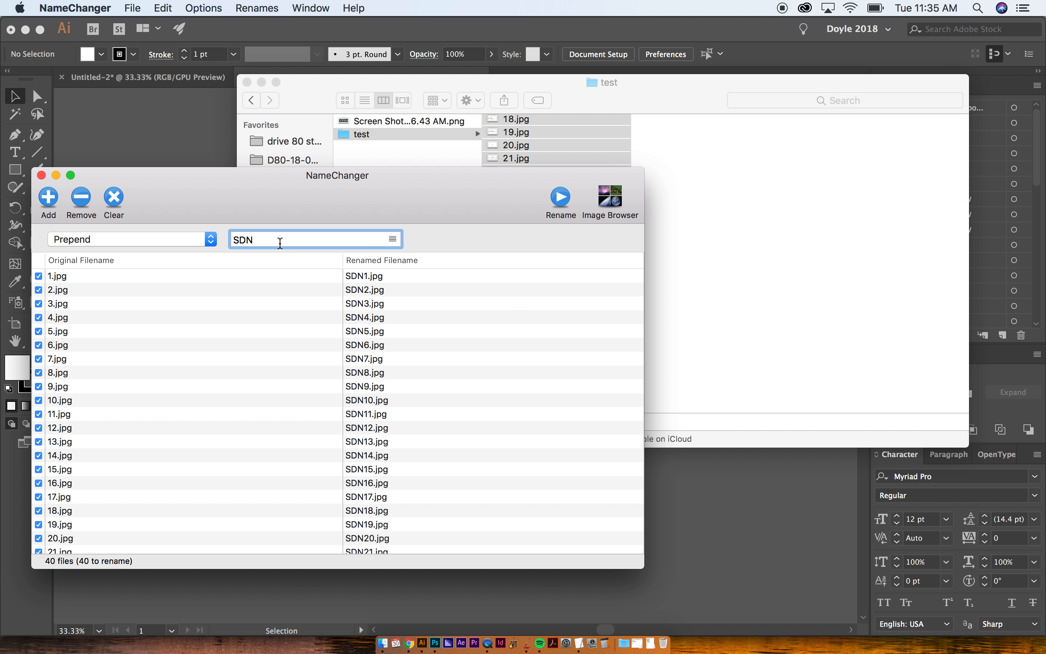
{"action": "left_click", "coordinate": [107, 238]}
{"action": "left_click", "coordinate": [275, 235]}
{"action": "type", "text": "-"}
{"action": "scroll", "coordinate": [433, 368], "scroll_direction": "down", "scroll_amount": 5}
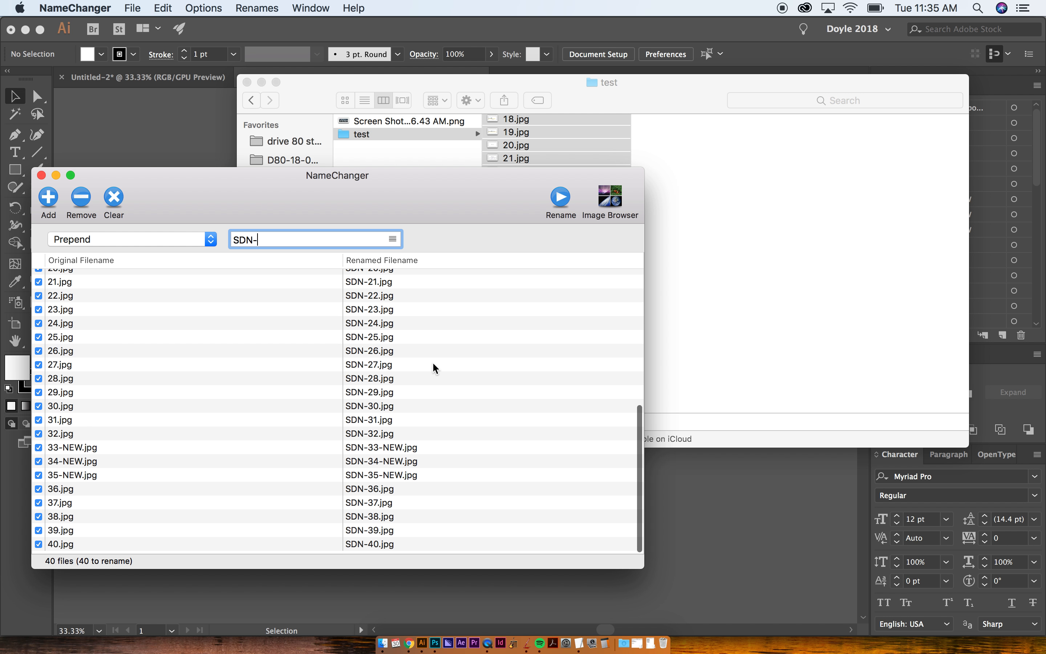
{"action": "scroll", "coordinate": [433, 367], "scroll_direction": "up", "scroll_amount": 5}
- Preview the Change Case renaming method and clear all files from the list
{"action": "left_click", "coordinate": [130, 239]}
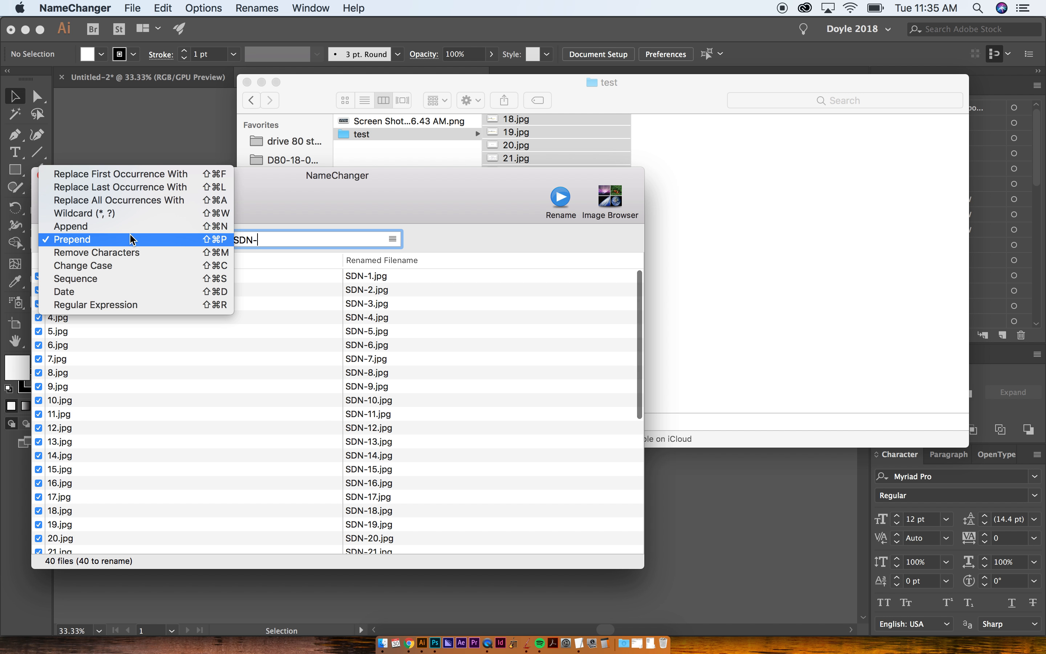
{"action": "left_click", "coordinate": [112, 266]}
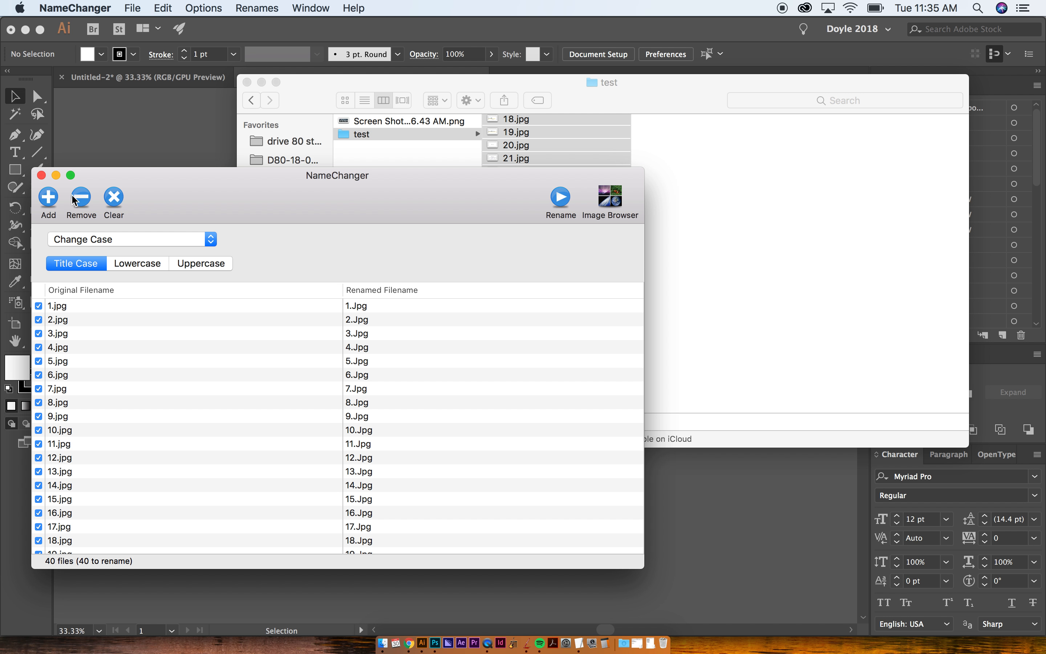
{"action": "left_click", "coordinate": [115, 200]}
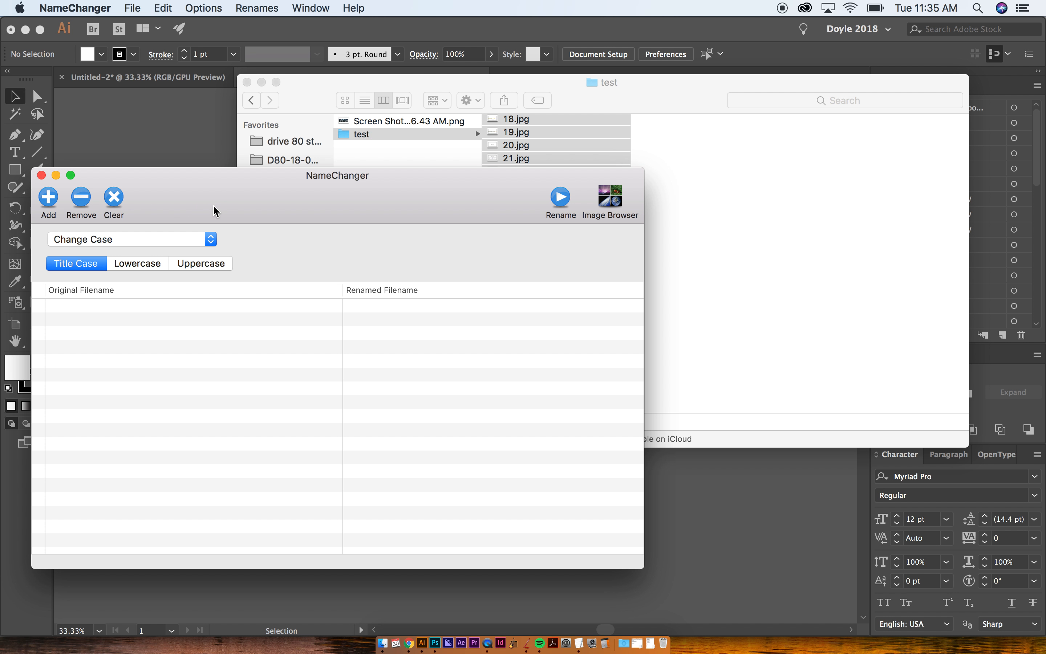
- Return to the topic list in Illustrator and toggle all panels off and on while cycling between the open documents
{"action": "key", "text": "super+h"}
{"action": "left_click", "coordinate": [733, 187]}
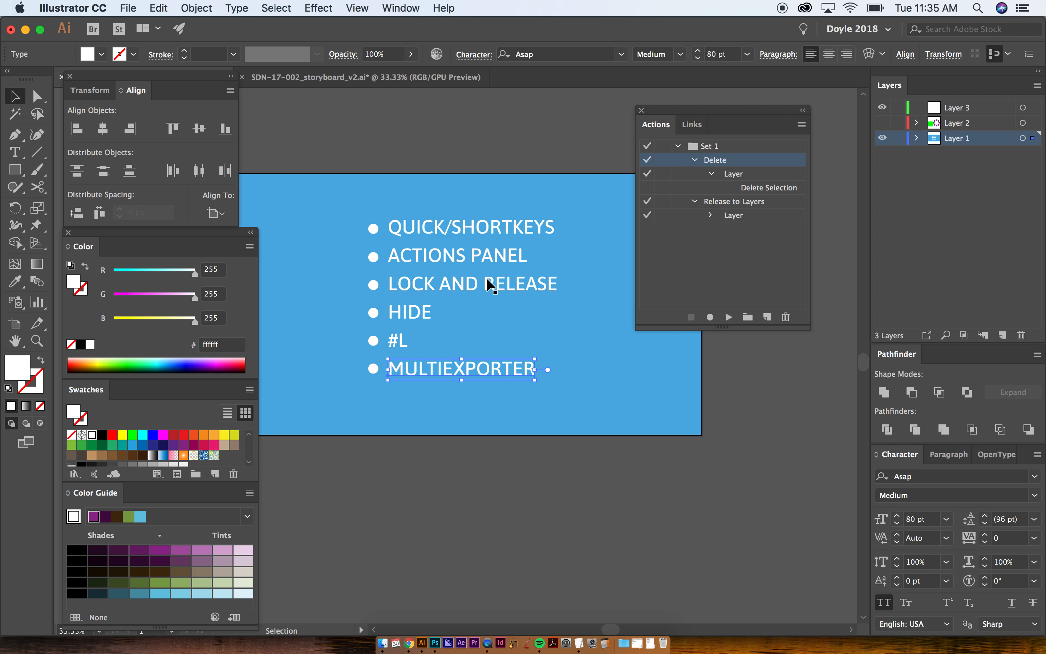
{"action": "key", "text": "Tab"}
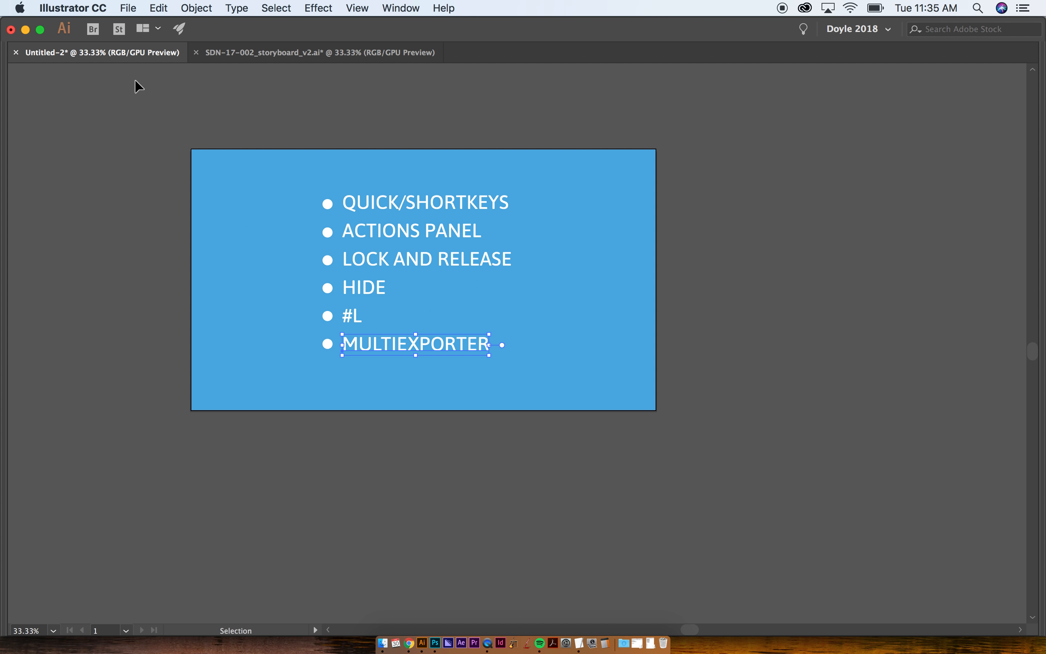
{"action": "left_click", "coordinate": [212, 52]}
{"action": "key", "text": "ctrl+Tab"}
{"action": "key", "text": "ctrl+Tab"}
{"action": "key", "text": "ctrl+Tab"}
{"action": "key", "text": "Tab"}
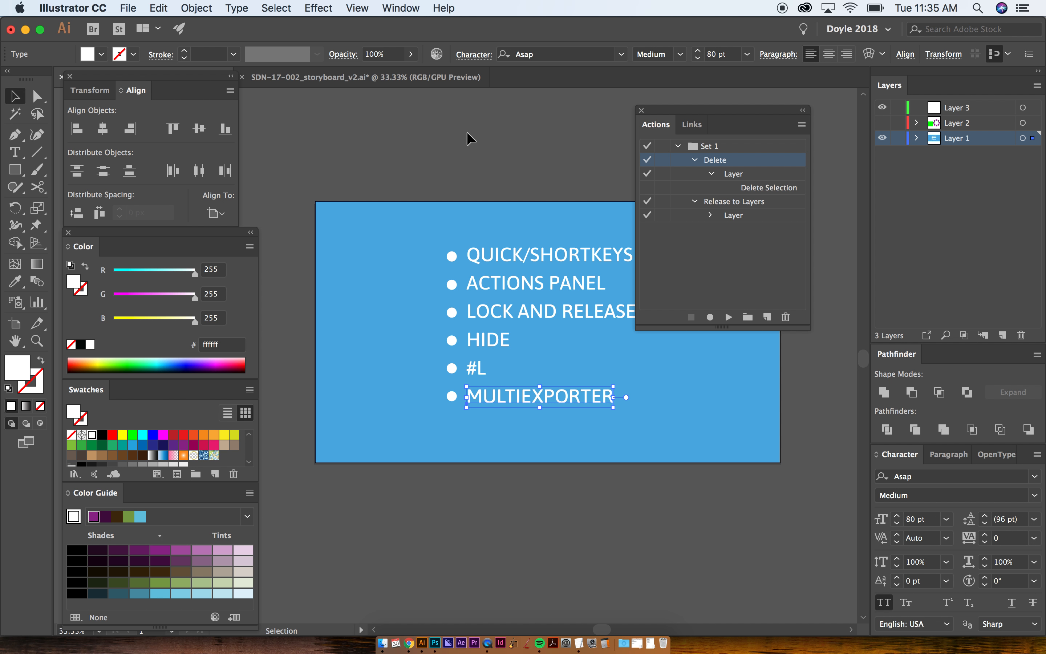
{"action": "key", "text": "Tab"}
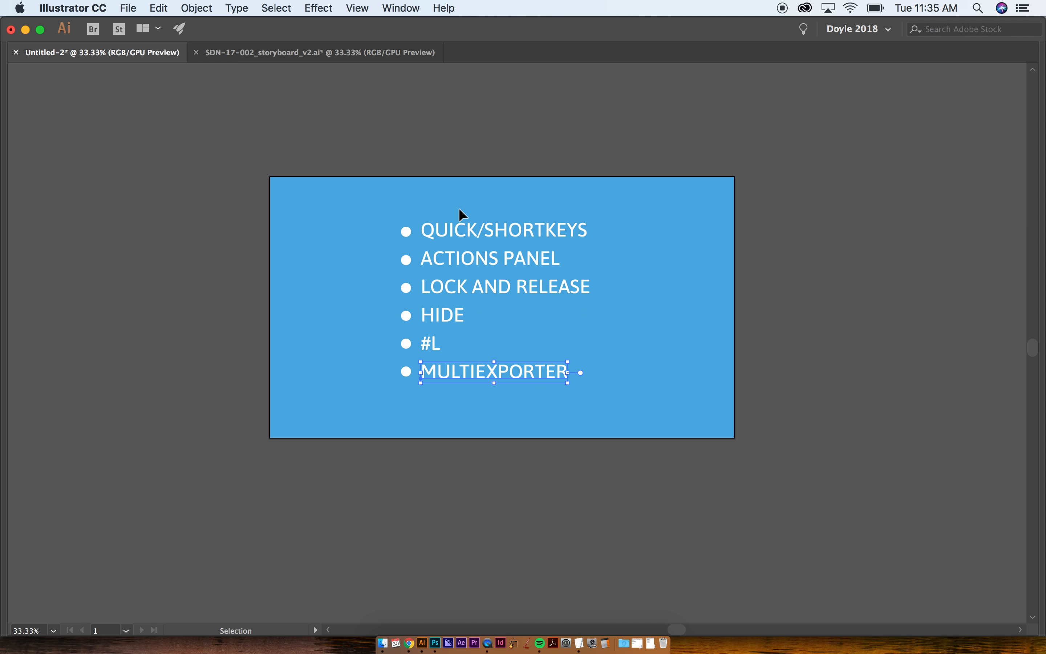
{"action": "key", "text": "Tab"}
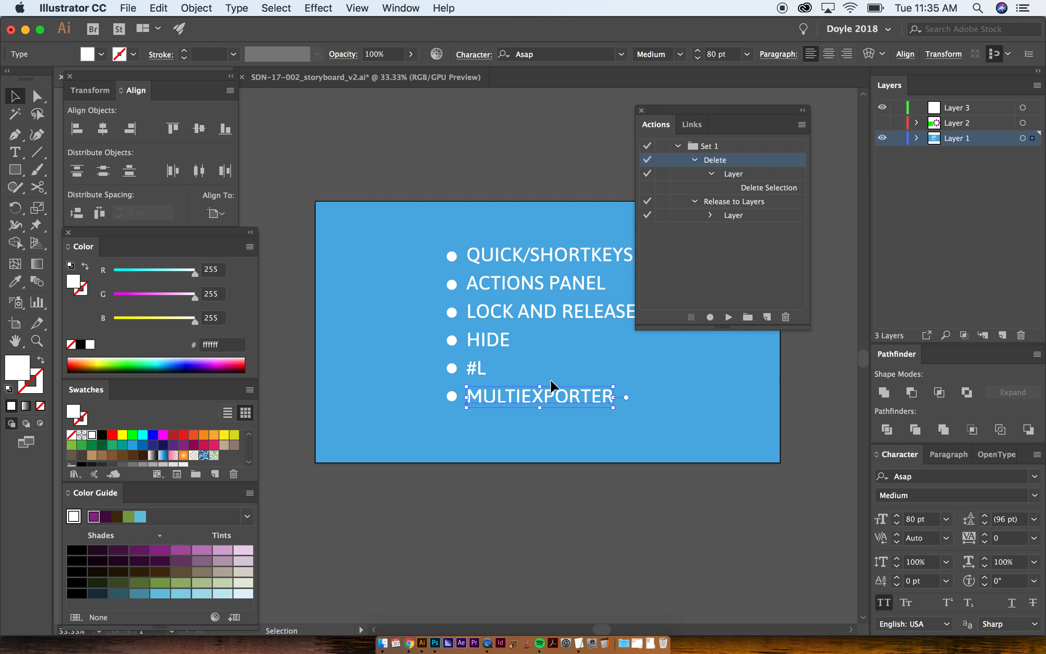
- Deselect the text, move the Actions panel clear of the topic list, and view the available workspaces
{"action": "left_click", "coordinate": [664, 454]}
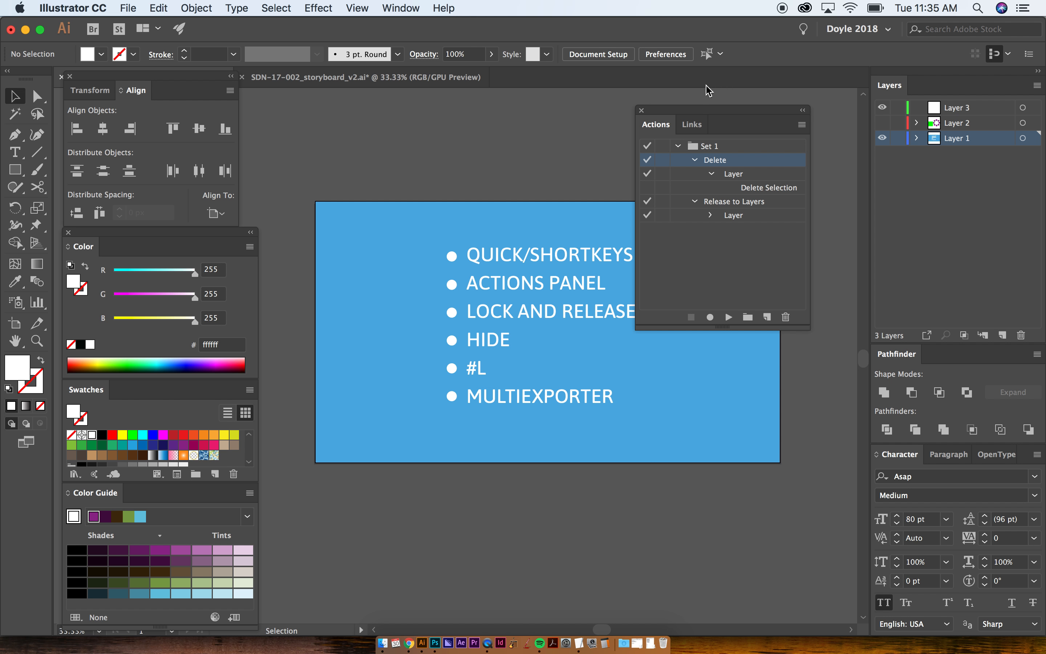
{"action": "left_click_drag", "start_coordinate": [714, 110], "coordinate": [752, 109]}
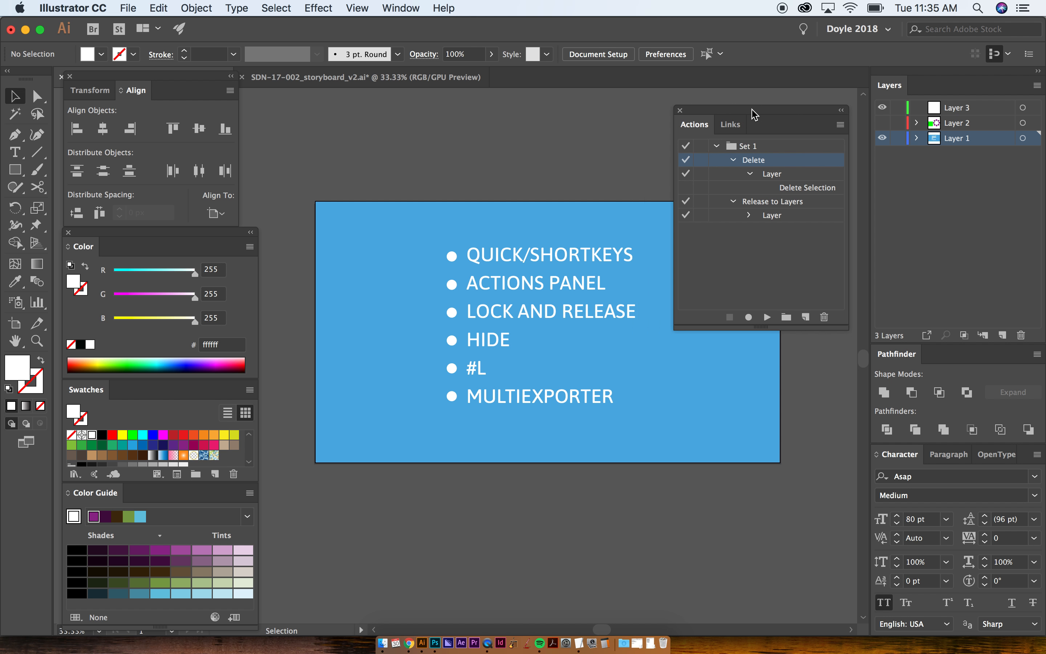
{"action": "left_click", "coordinate": [401, 8]}
{"action": "mouse_move", "coordinate": [541, 75]}
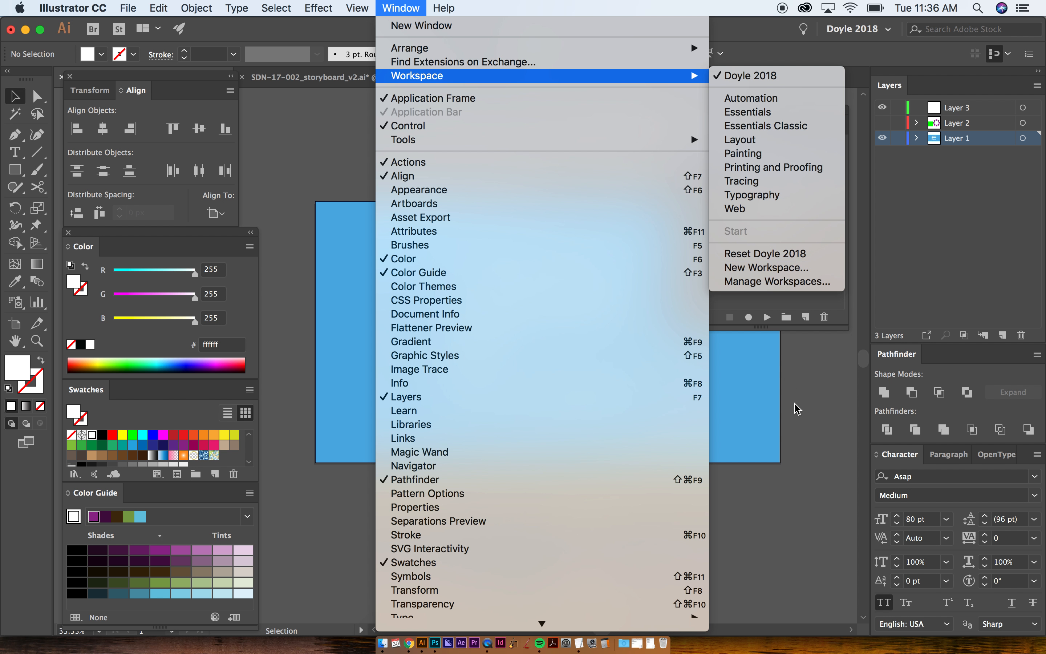
{"action": "left_click", "coordinate": [801, 422]}
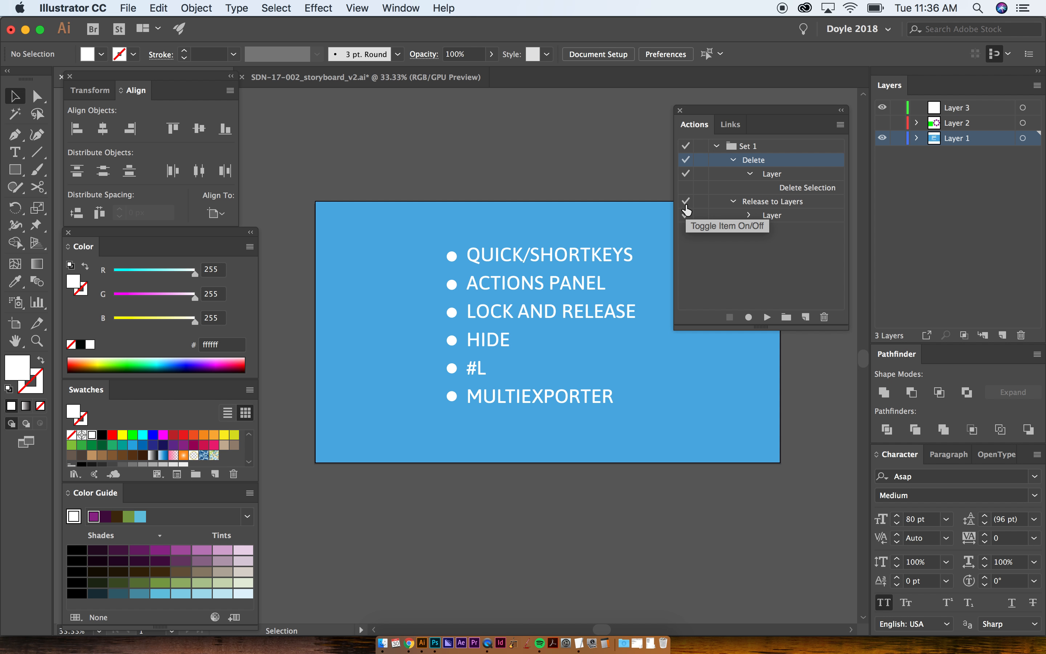
- Select the QUICK/SHORTKEYS and ACTIONS PANEL topics in turn and collapse Set 1 in the Actions panel
{"action": "scroll", "coordinate": [369, 345], "scroll_direction": "right", "scroll_amount": 3}
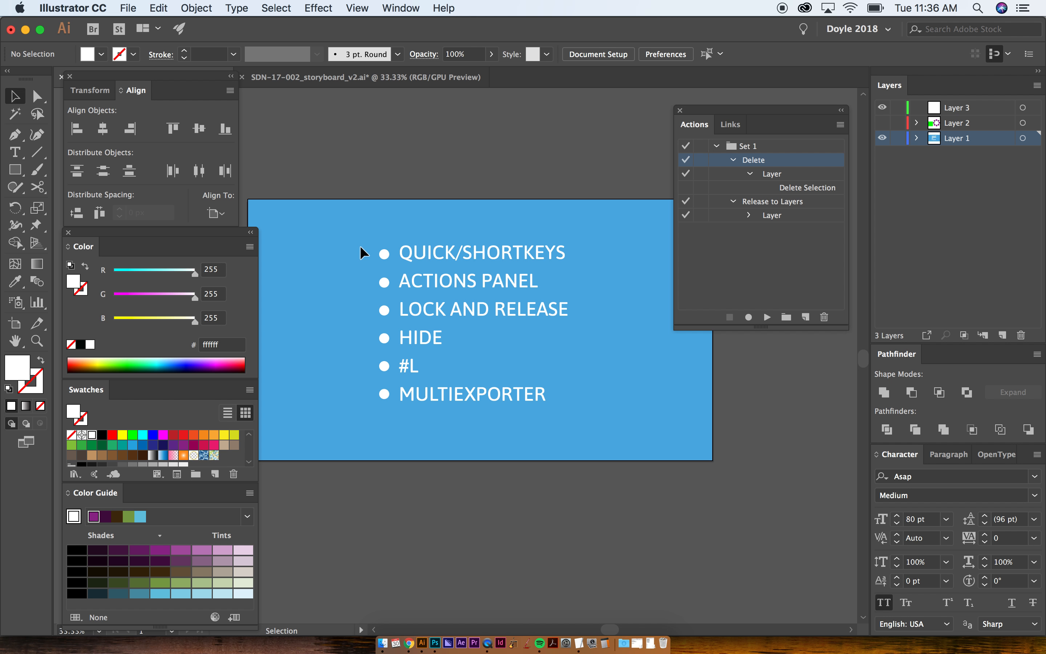
{"action": "left_click", "coordinate": [449, 253]}
{"action": "left_click", "coordinate": [439, 282]}
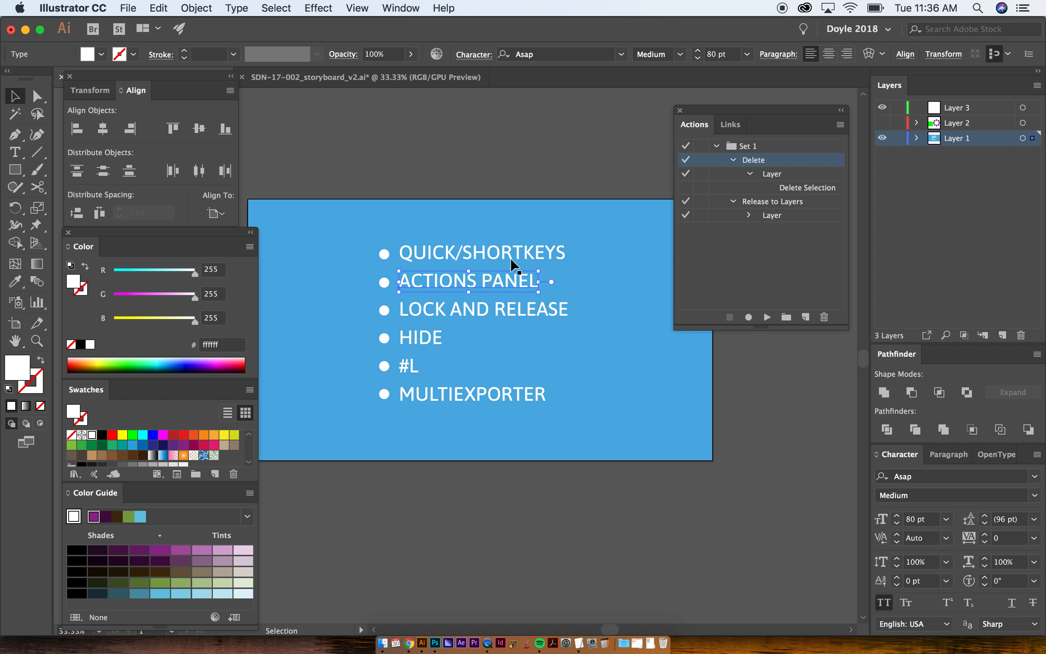
{"action": "left_click", "coordinate": [718, 146]}
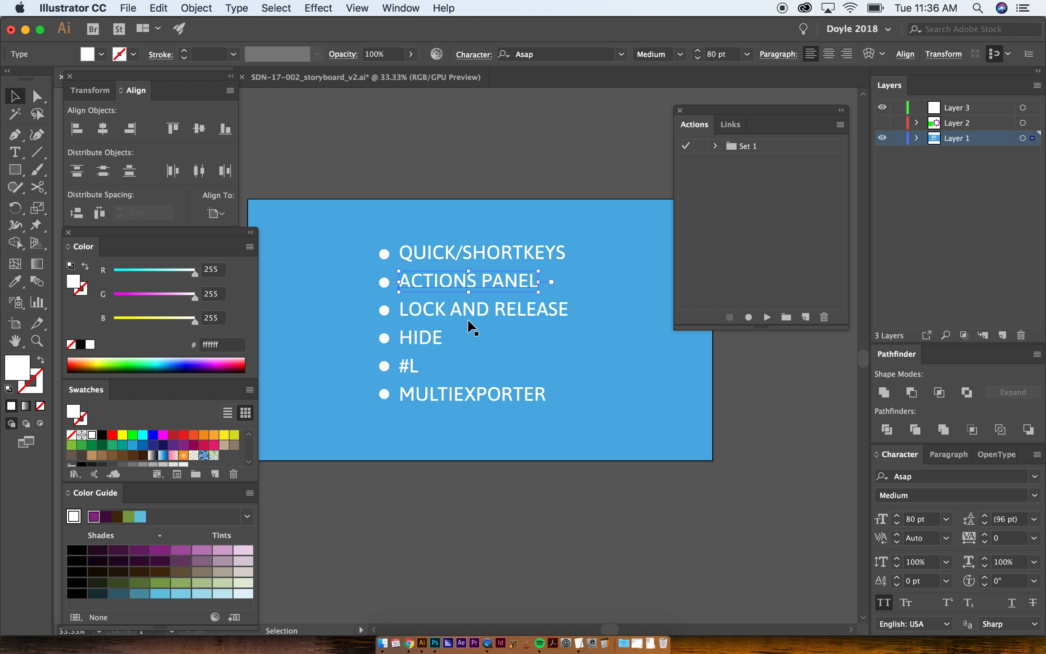
- Select the LOCK AND RELEASE topic and the HIDE topic in turn, and hide the HIDE text
{"action": "left_click", "coordinate": [473, 304]}
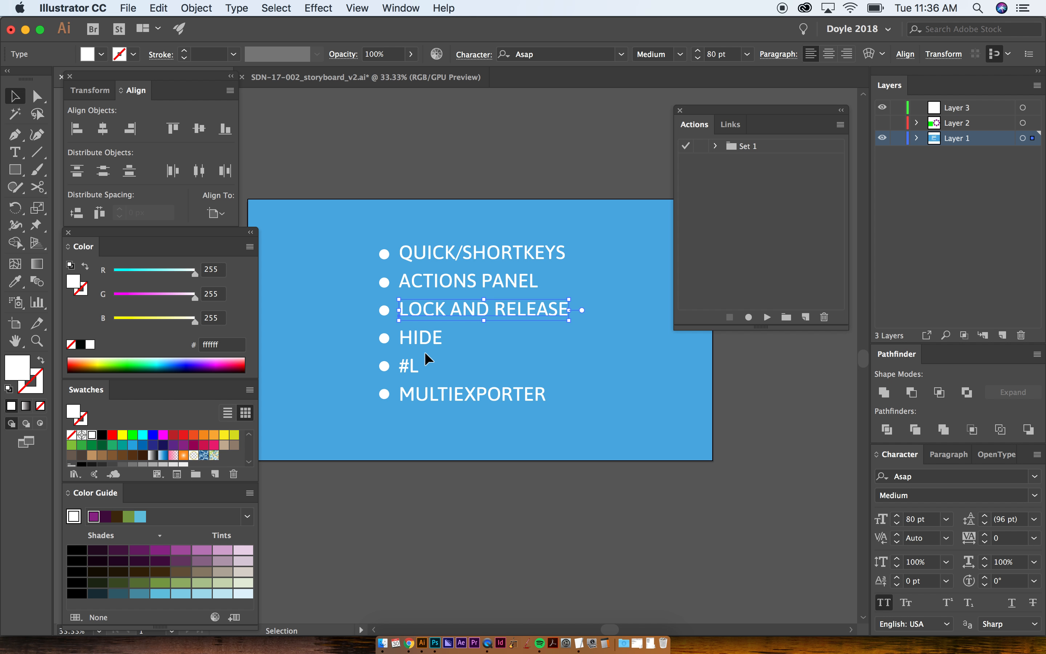
{"action": "left_click", "coordinate": [422, 337]}
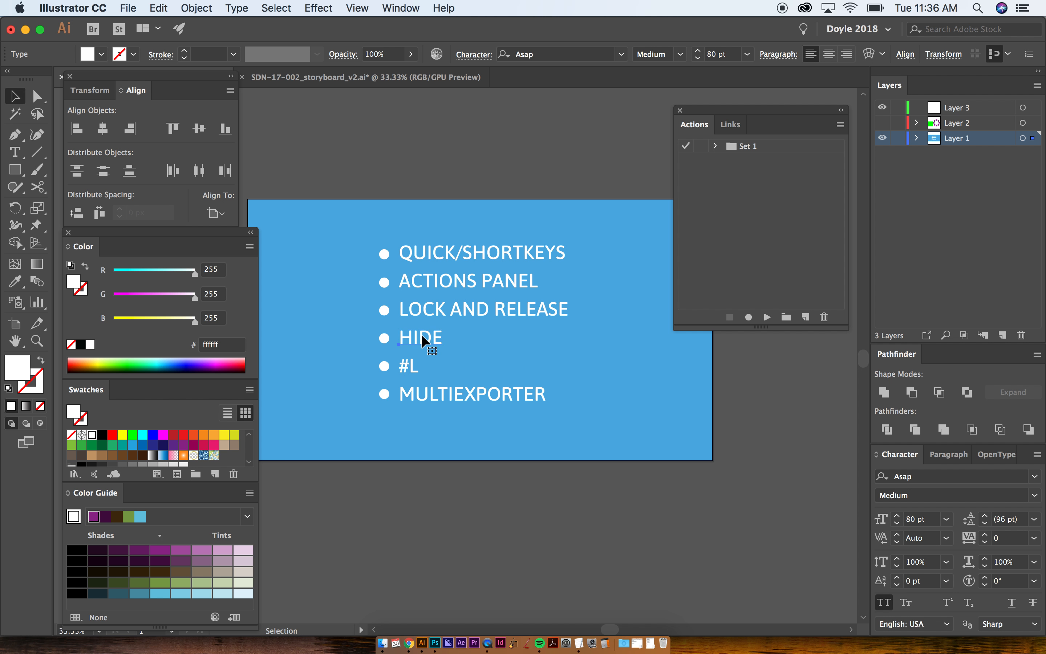
{"action": "key", "text": "super+3"}
- Lock the LOCK AND RELEASE text and unlock all locked objects
{"action": "left_click", "coordinate": [437, 309]}
{"action": "key", "text": "super+2"}
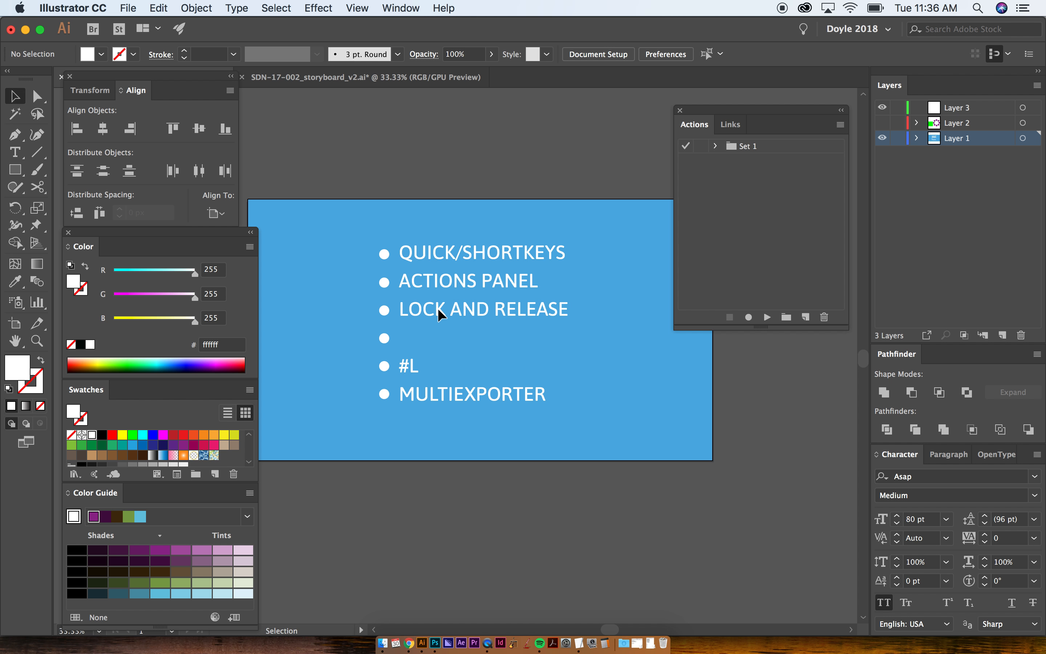
{"action": "key", "text": "super+alt+2"}
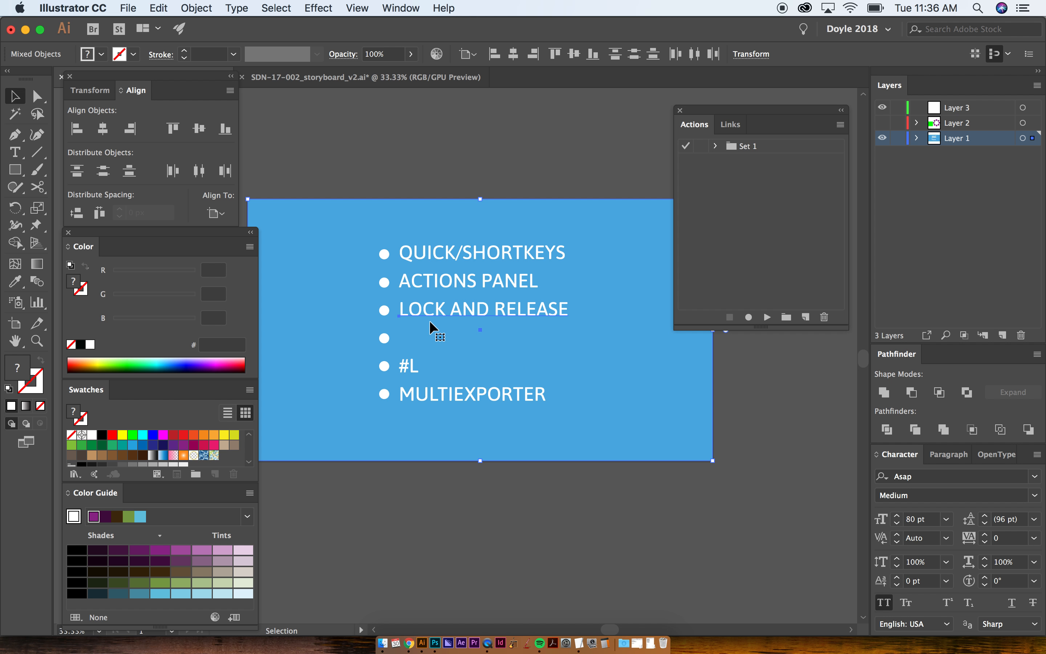
- Lock the blue background rectangle and try a marquee selection over the first two topics, finishing with nothing selected
{"action": "left_click", "coordinate": [362, 150]}
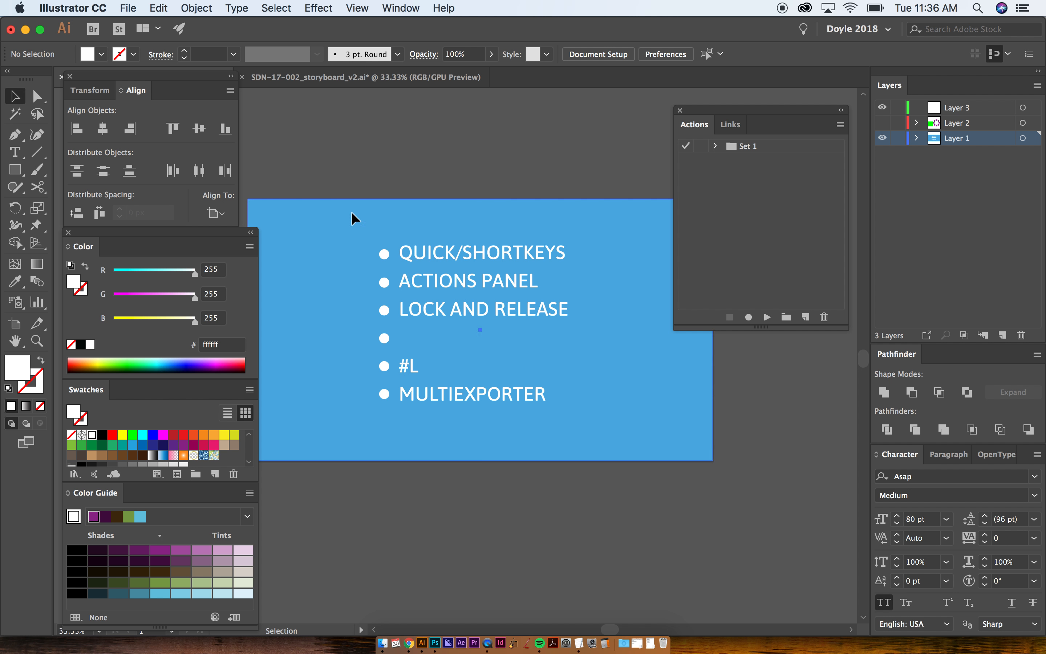
{"action": "left_click", "coordinate": [352, 212]}
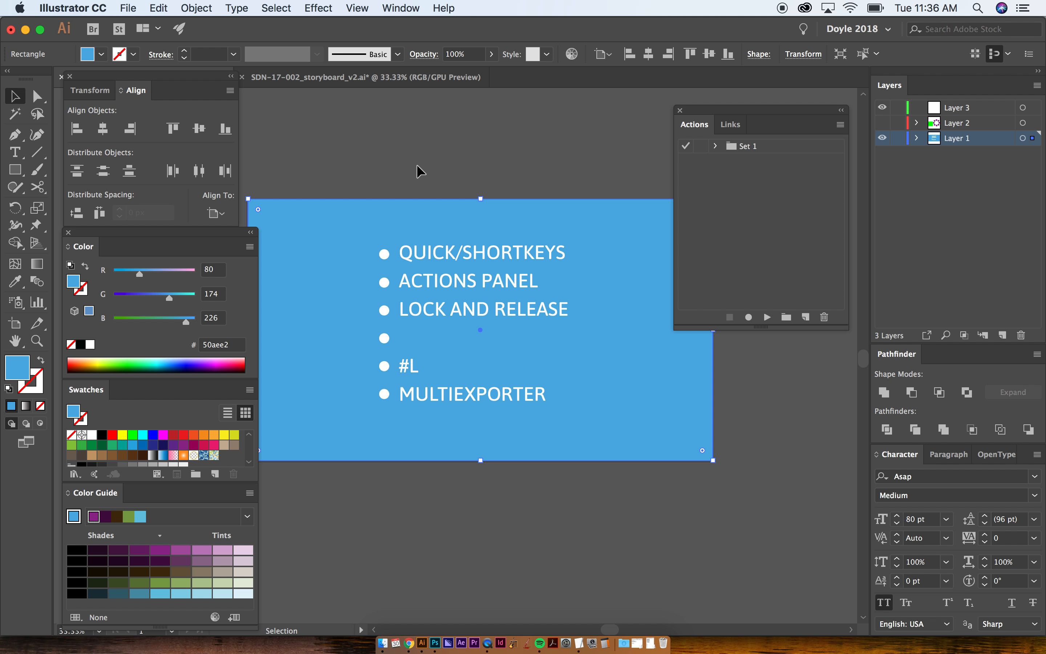
{"action": "left_click", "coordinate": [415, 250]}
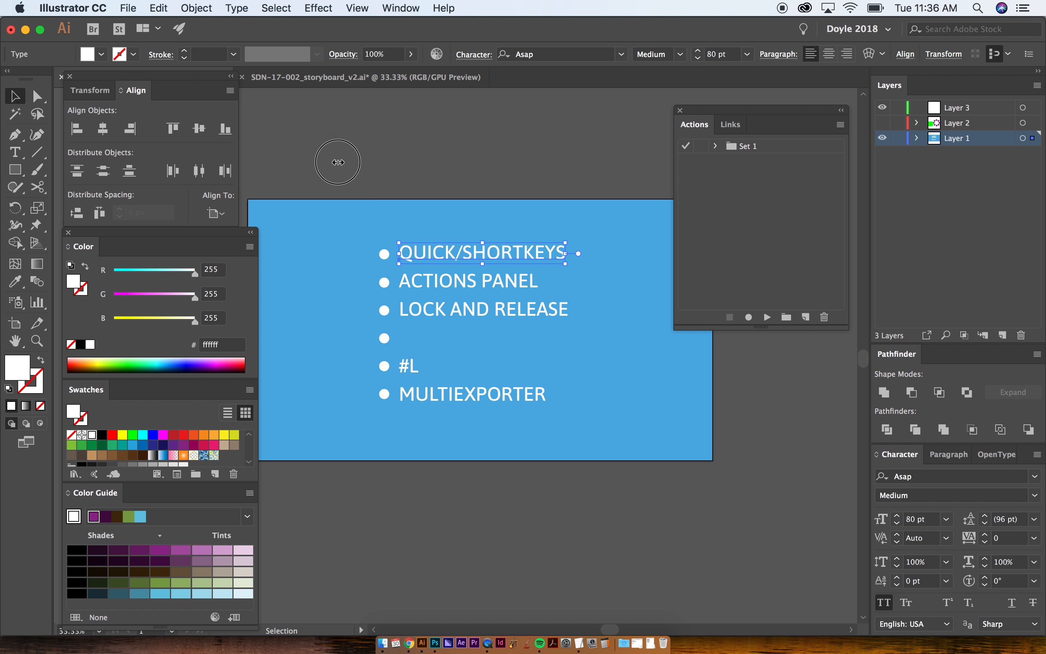
{"action": "left_click", "coordinate": [486, 446]}
{"action": "left_click", "coordinate": [355, 178]}
{"action": "left_click", "coordinate": [331, 255]}
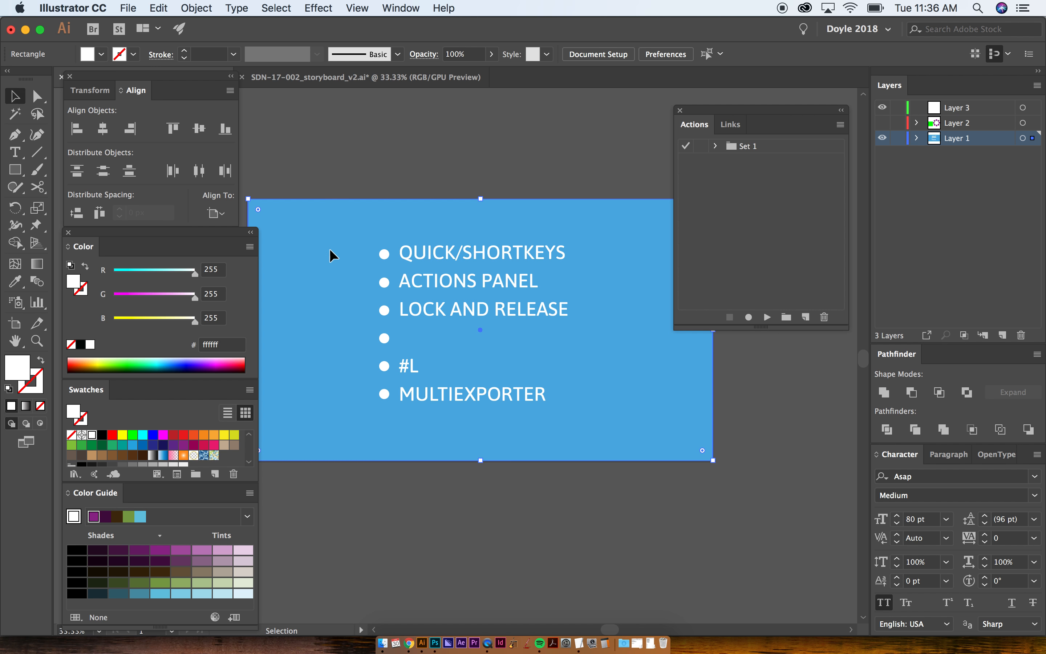
{"action": "key", "text": "super+2"}
{"action": "left_click_drag", "start_coordinate": [330, 235], "coordinate": [442, 275]}
{"action": "left_click", "coordinate": [353, 250]}
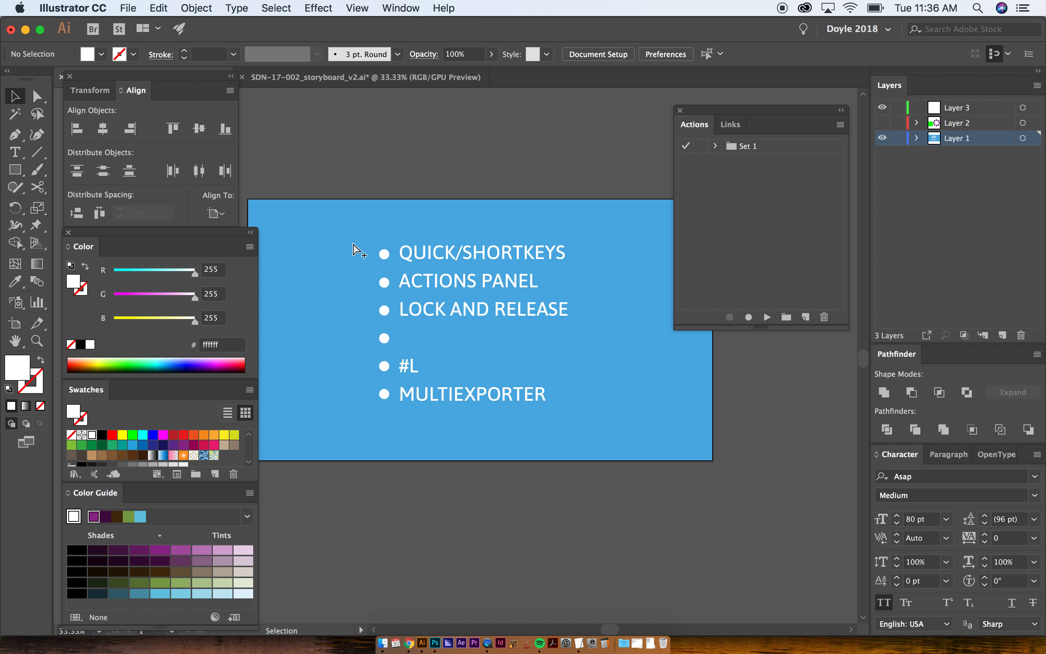
- Show all hidden objects, select the #L topic text and create a new layer
{"action": "key", "text": "super+alt+3"}
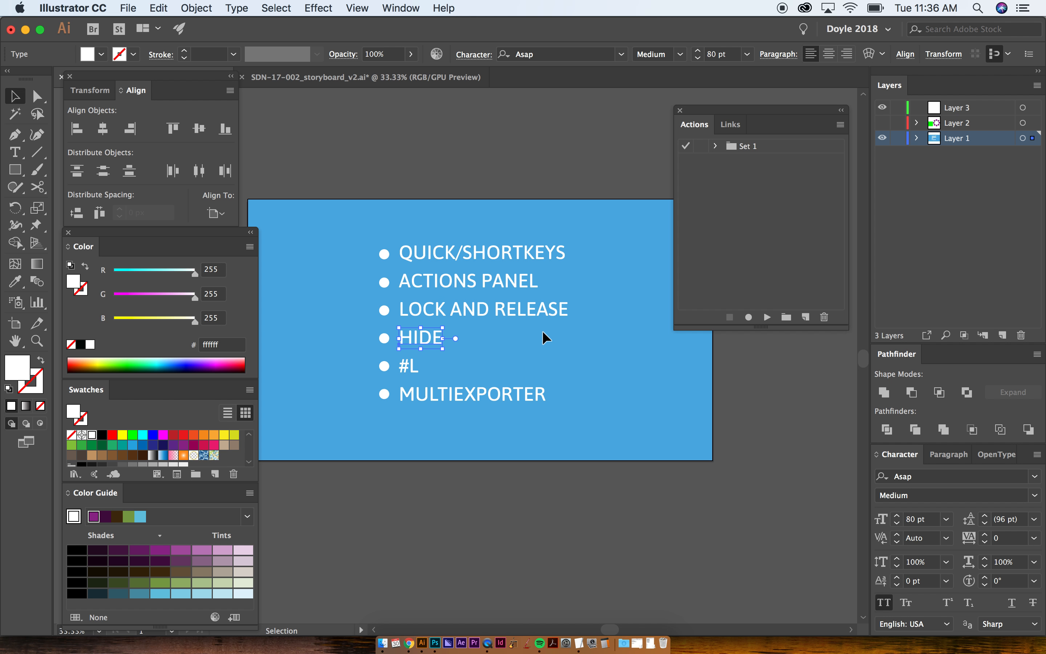
{"action": "left_click", "coordinate": [403, 367]}
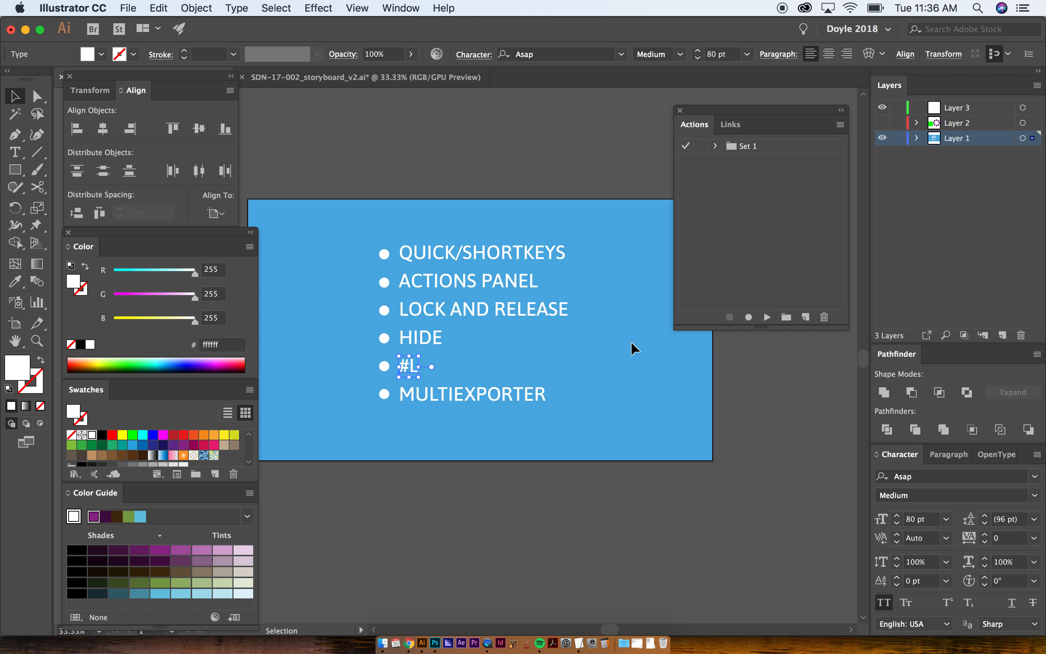
{"action": "key", "text": "super+l"}
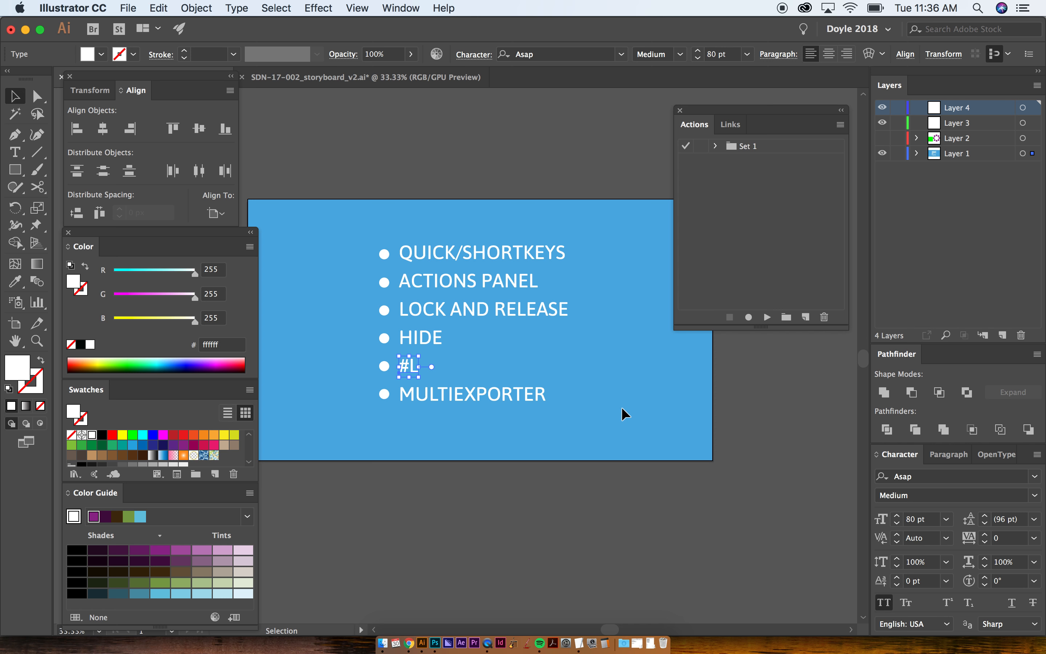
- Select the MULTIEXPORTER topic, view the available scripts without running one, and deselect the text
{"action": "left_click", "coordinate": [531, 398]}
{"action": "left_click", "coordinate": [164, 7]}
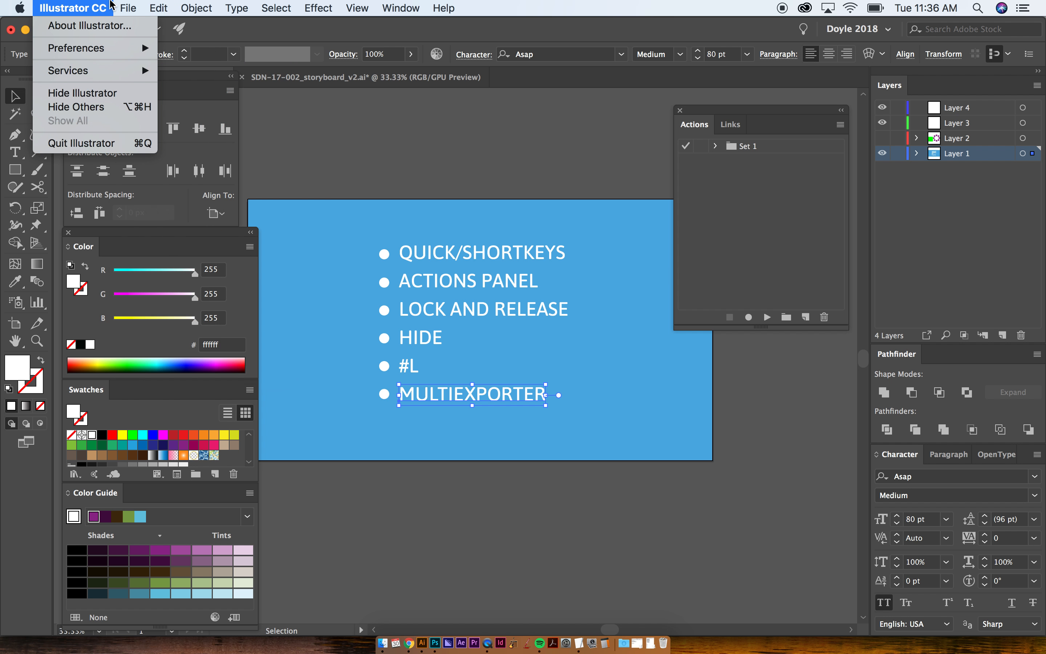
{"action": "mouse_move", "coordinate": [135, 4]}
{"action": "mouse_move", "coordinate": [201, 295]}
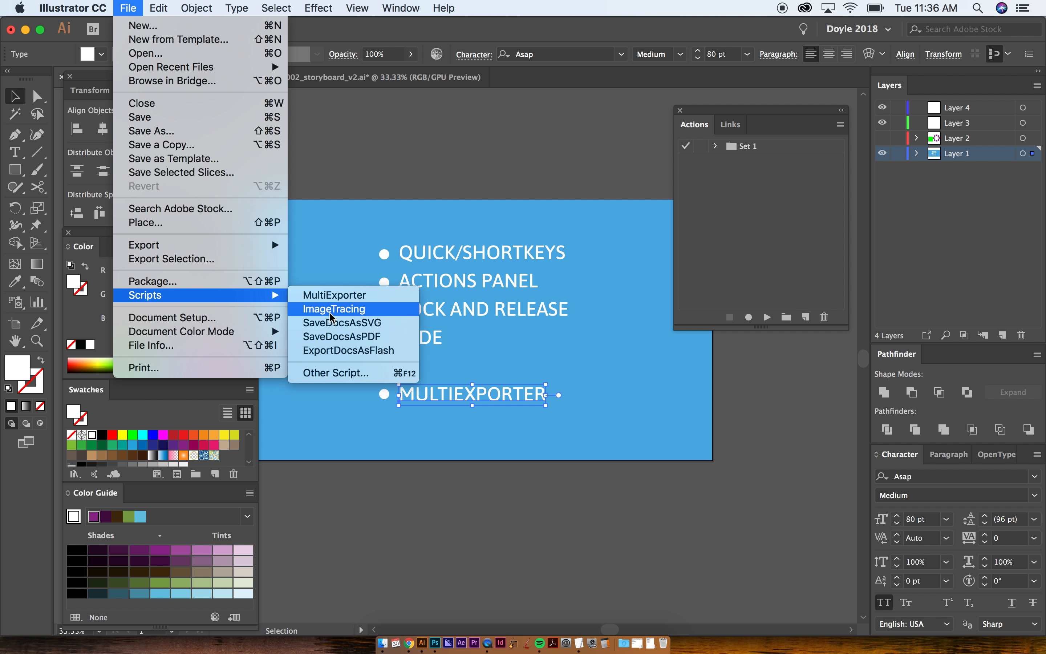
{"action": "left_click", "coordinate": [542, 169]}
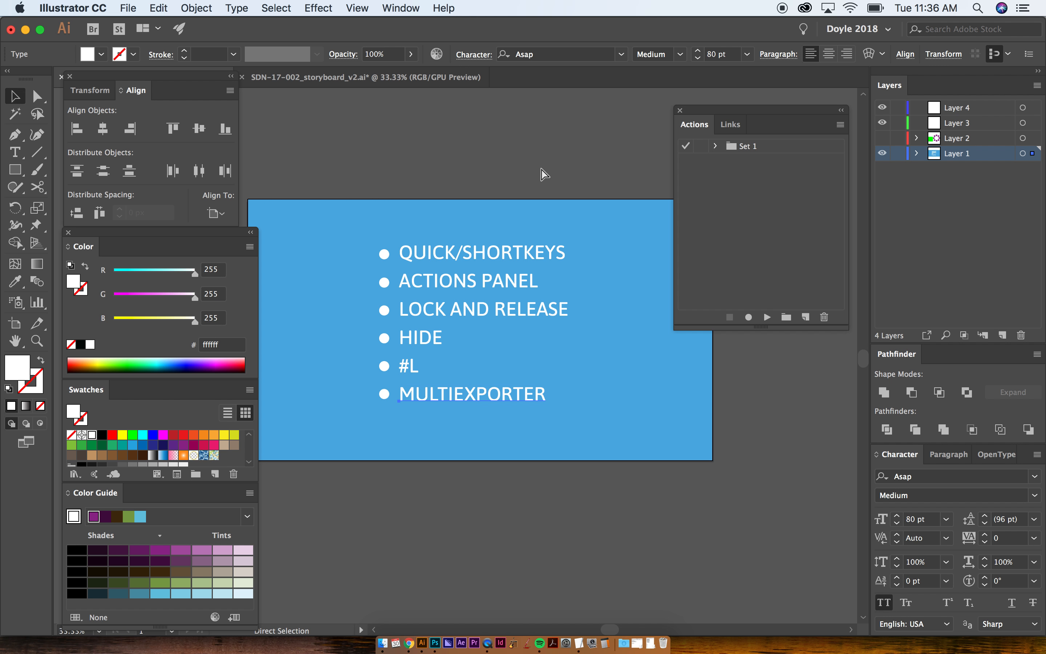
- Switch to Chrome, search the web for "ae scripts" and open the aescripts.com result
{"action": "key", "text": "super+Tab"}
{"action": "key", "text": "super+Tab"}
{"action": "key", "text": "super+Tab"}
{"action": "key", "text": "super+Tab"}
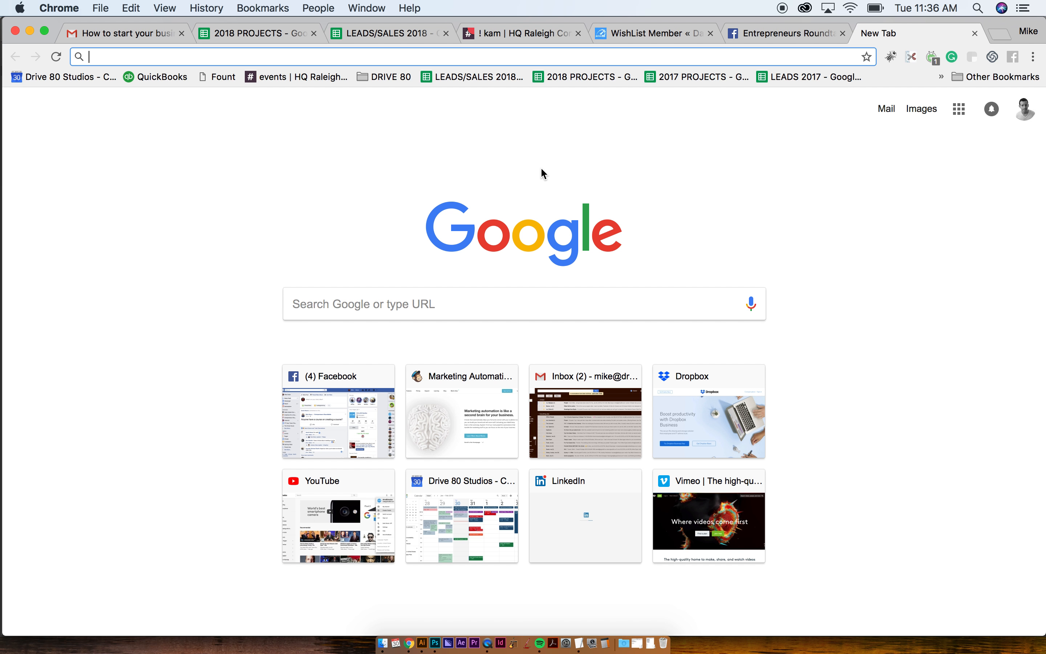
{"action": "type", "text": "ae scripts"}
{"action": "key", "text": "Return"}
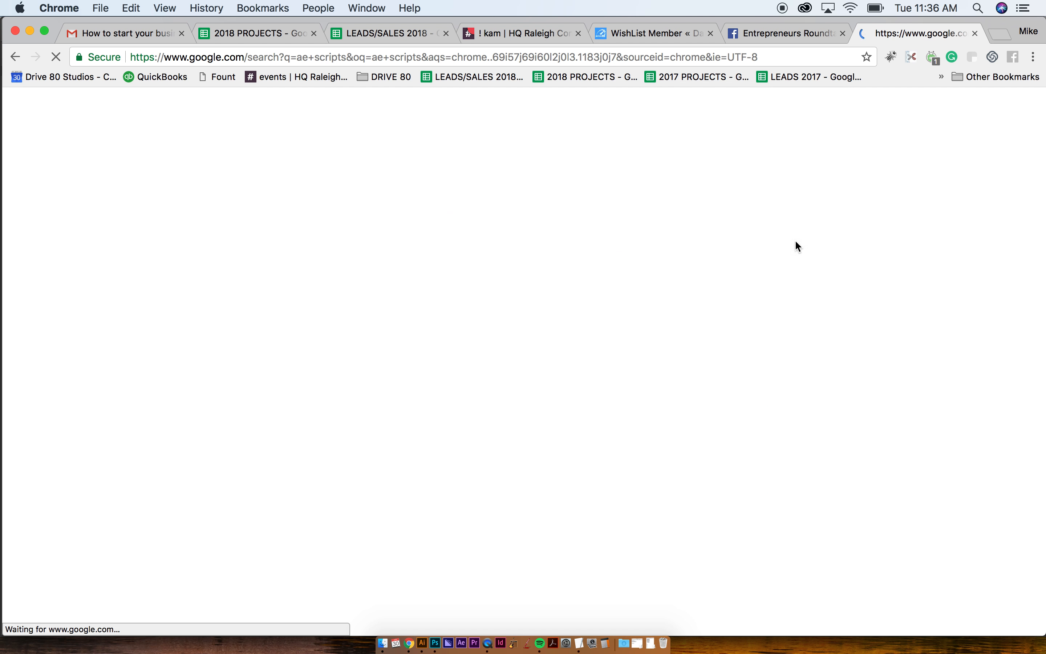
{"action": "left_click", "coordinate": [206, 296]}
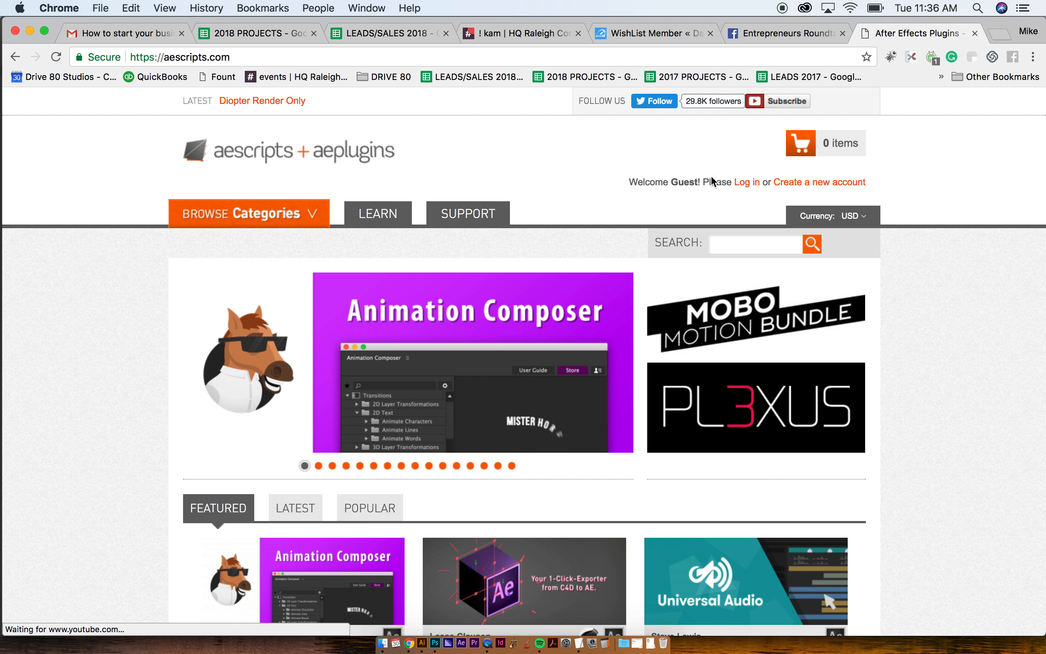
- Search the aescripts site for "mutliexporter" and reopen the search term for editing
{"action": "left_click", "coordinate": [732, 245]}
{"action": "type", "text": "mutliexporter"}
{"action": "key", "text": "Return"}
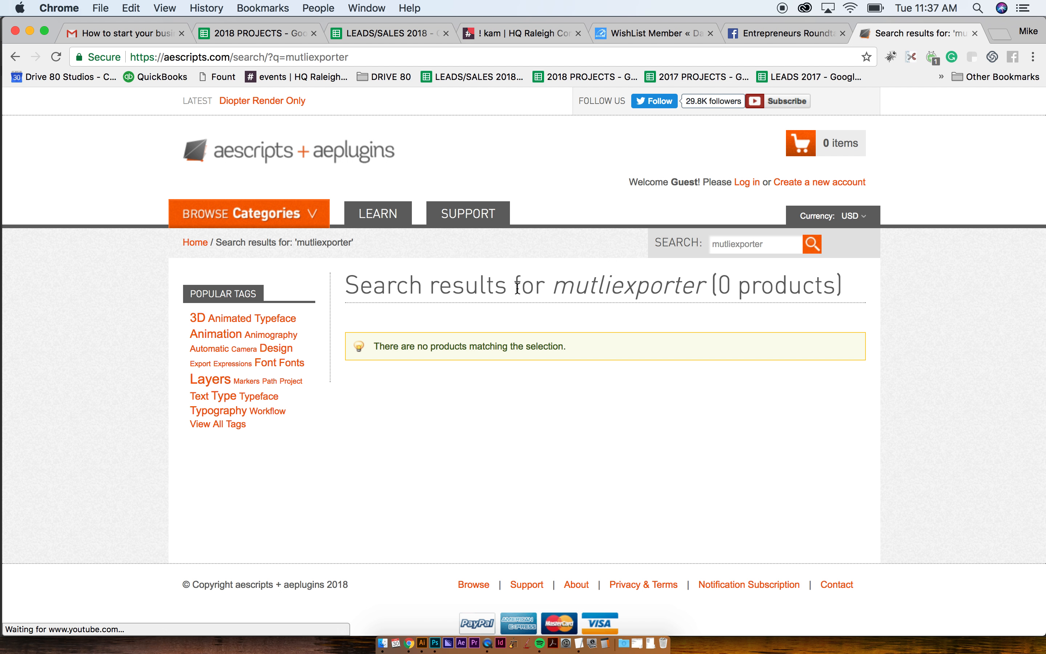
{"action": "left_click", "coordinate": [730, 244]}
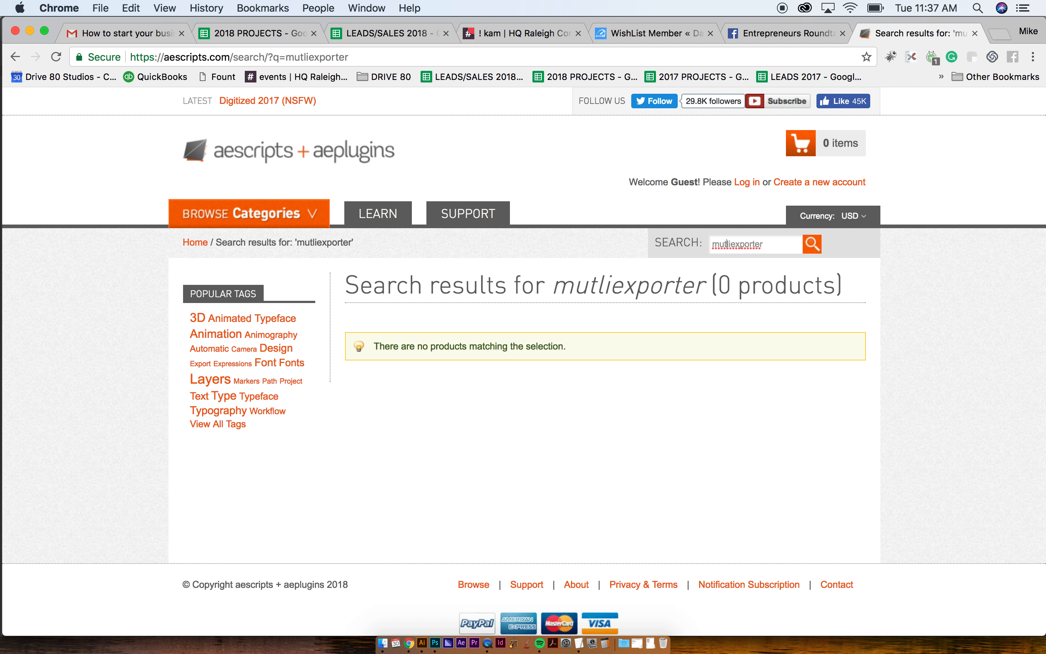